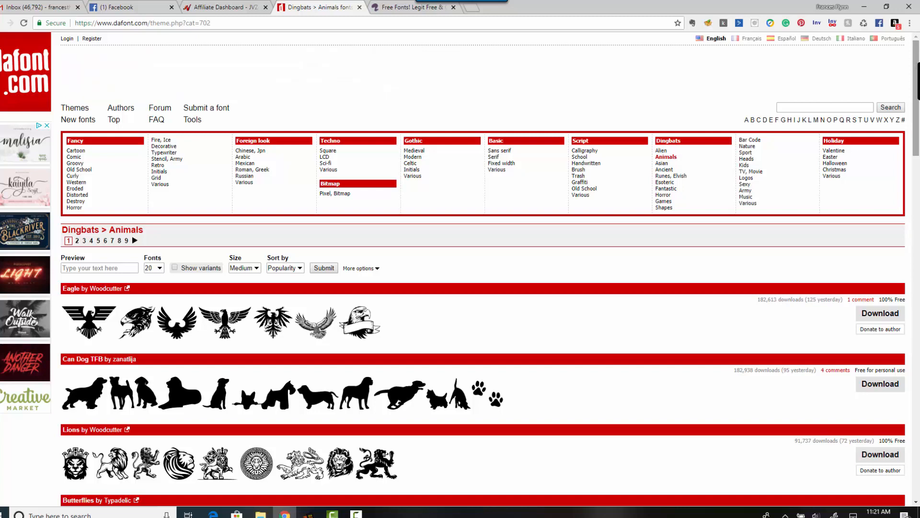
Browse the Animals dingbat fonts on DaFont.
right_click(760, 64)
key("Escape")
scroll(461, 269, "down", 3)
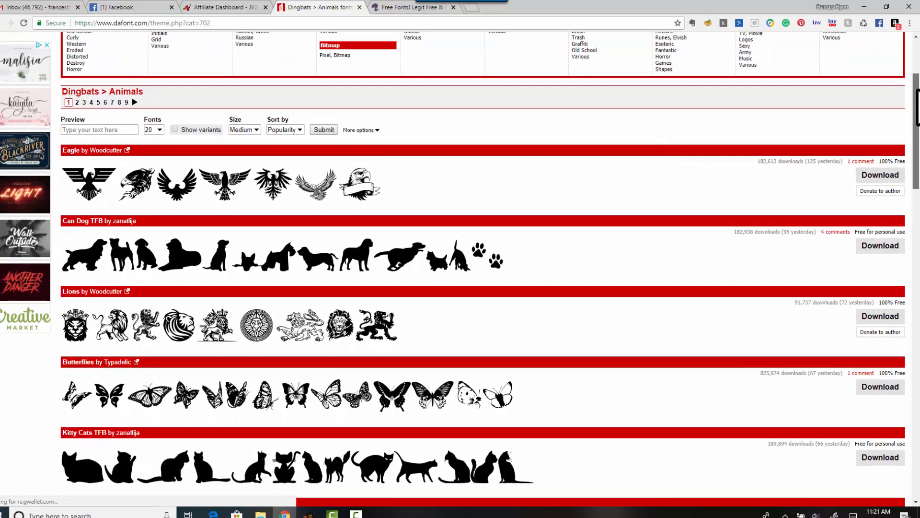
left_click_drag(917, 90, 919, 91)
Switch to Easy Video Lab and create a Nothin' Fancy animation reading "Hello" in Alfa Slab One at size 80, pausing its preview.
key("alt+Tab")
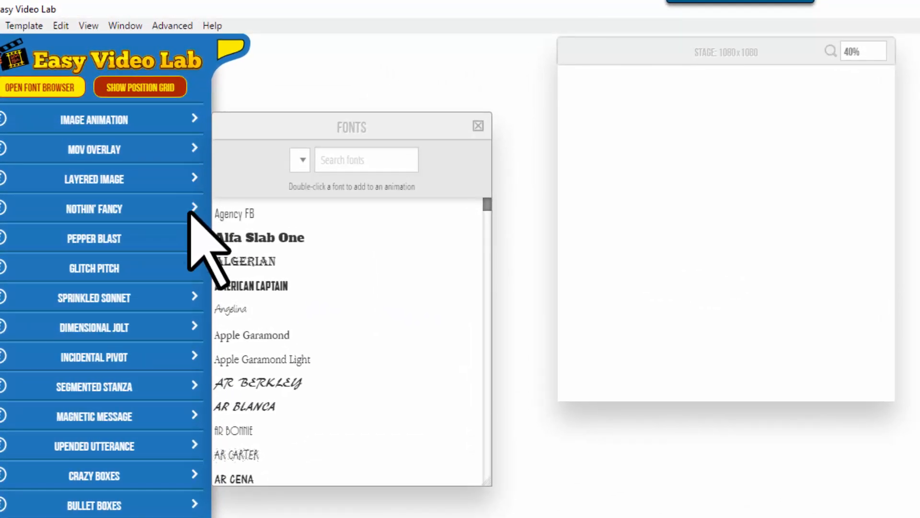
left_click(193, 211)
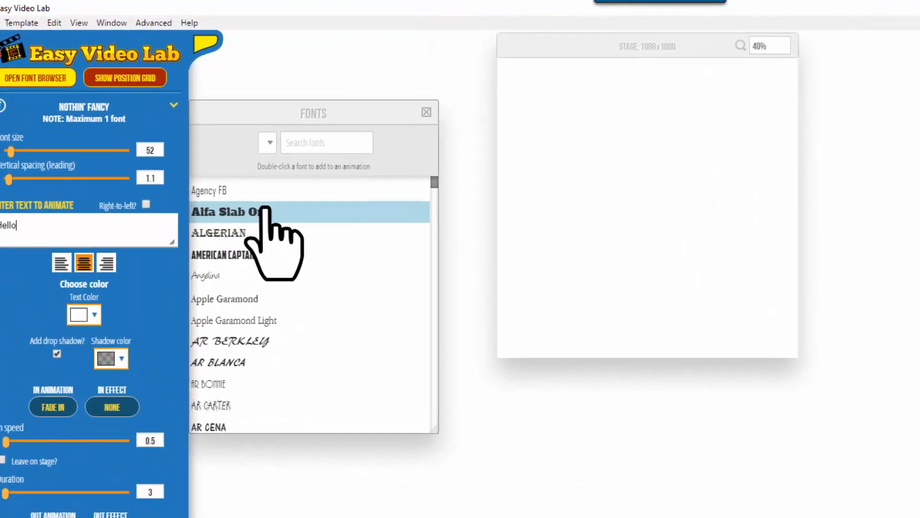
left_click_drag(329, 110, 356, 60)
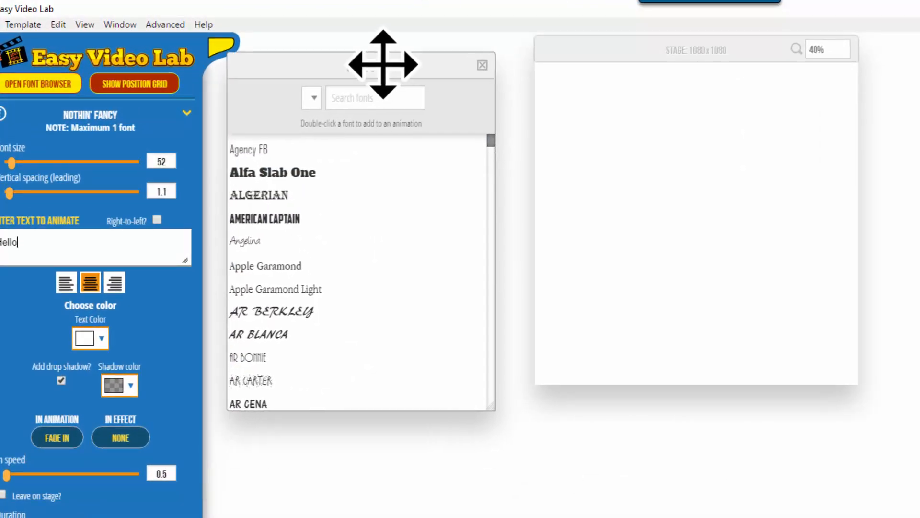
double_click(303, 175)
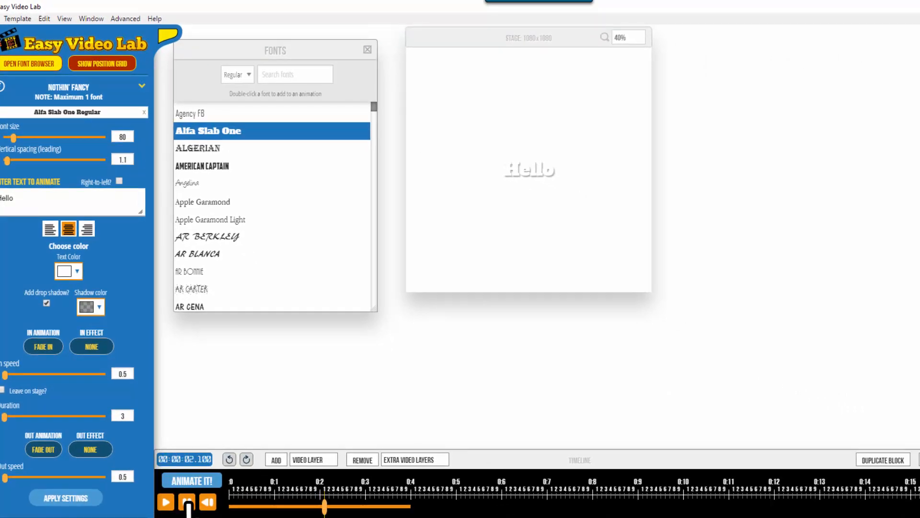
left_click(187, 503)
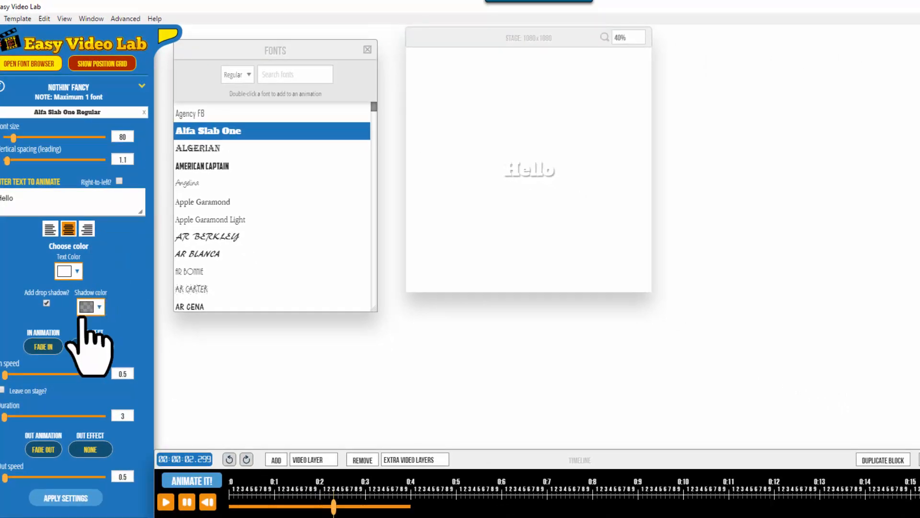
Set the "Hello" text color to red #ff0000 and the font size to 200, applying the settings.
left_click(78, 272)
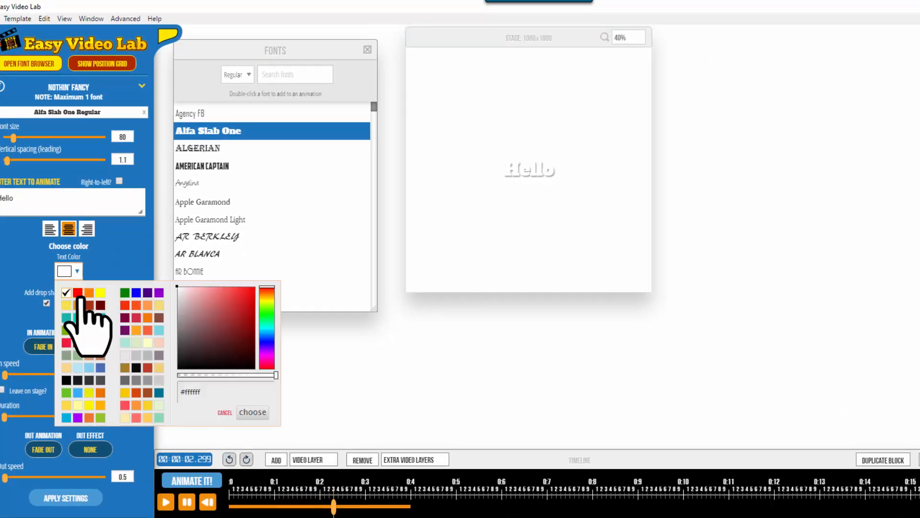
left_click(77, 293)
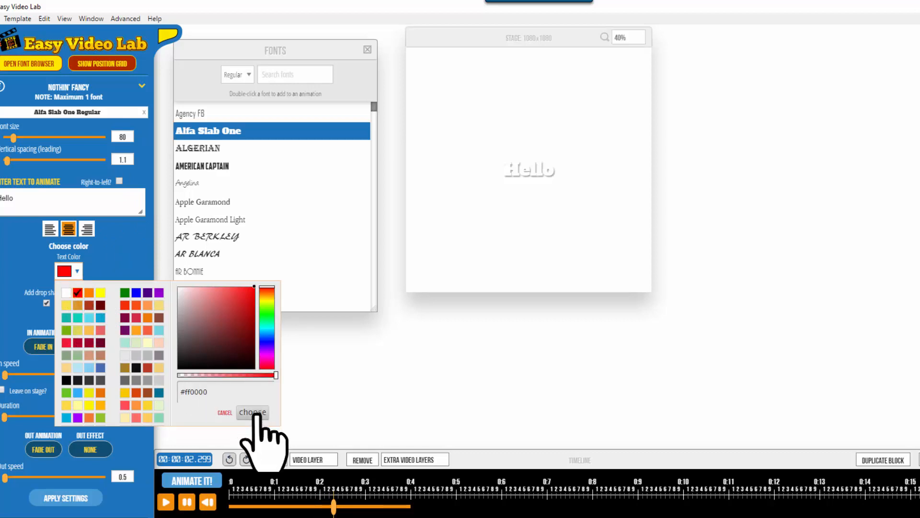
left_click(253, 412)
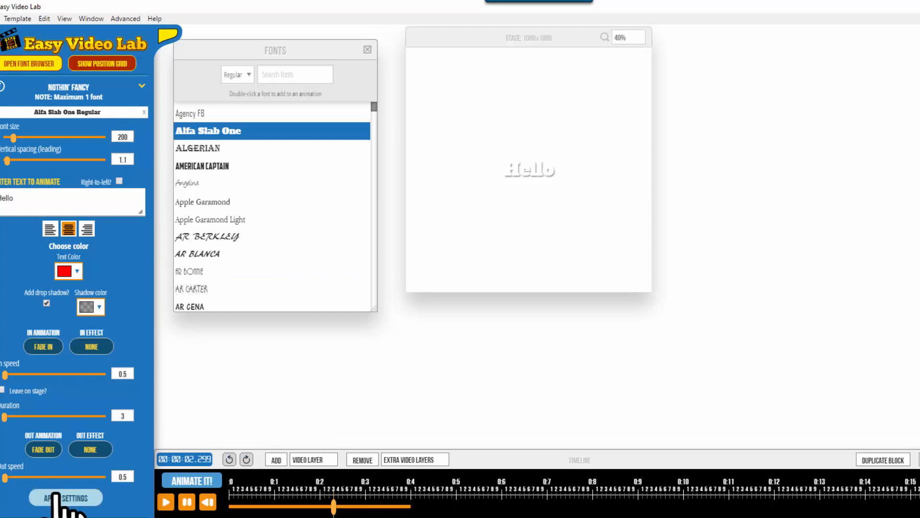
left_click(56, 497)
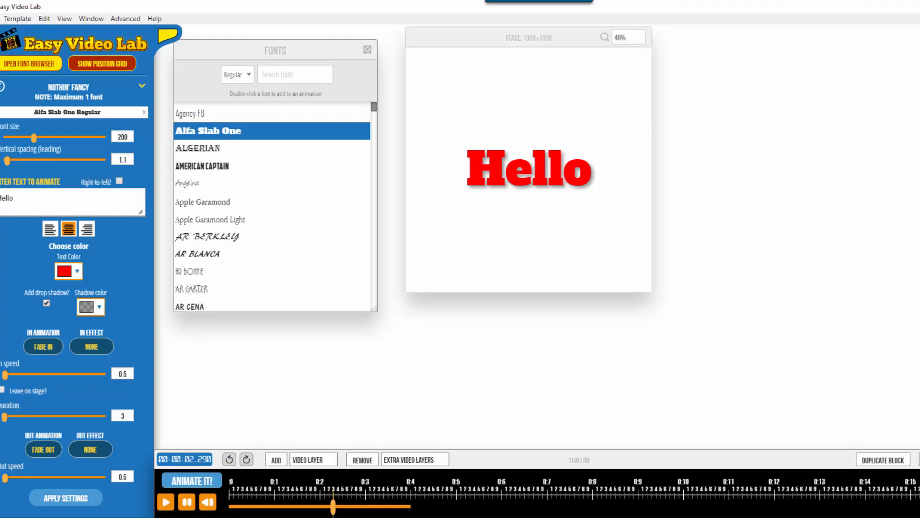
Switch to the browser and examine DaFont's Animals dingbats, including the Owl font's letter-to-picture character map.
mouse_move(284, 515)
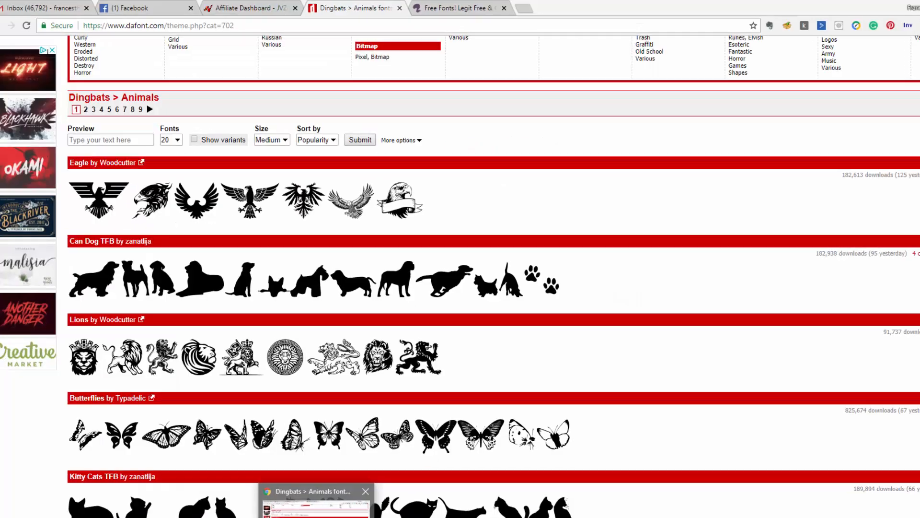
left_click(314, 508)
scroll(479, 264, "up", 3)
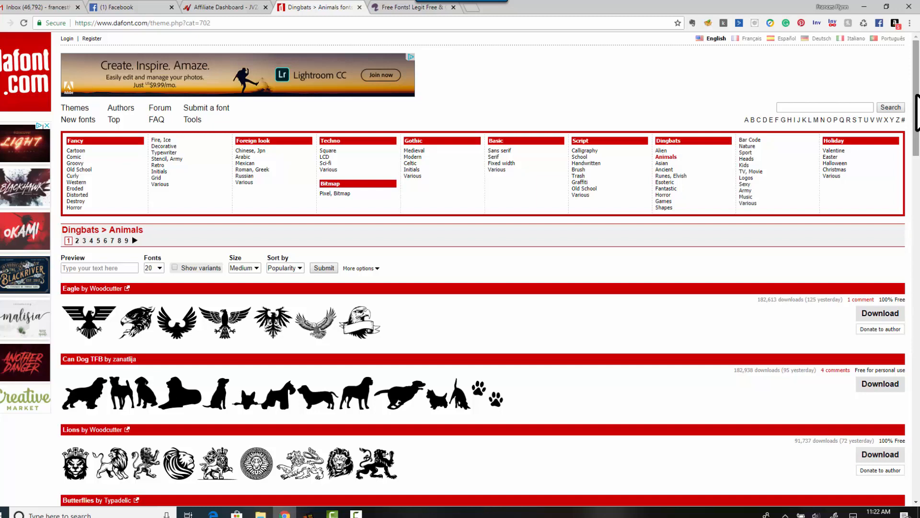
scroll(160, 141, "down", 4)
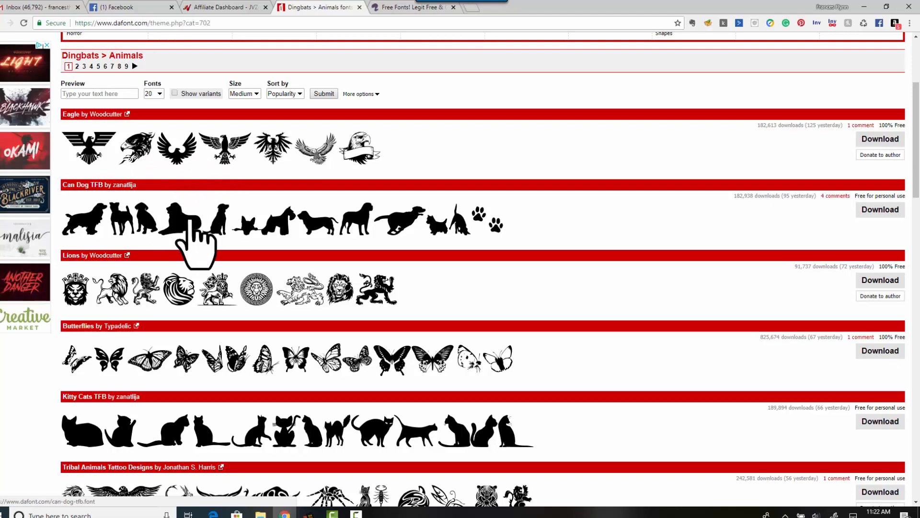
scroll(916, 144, "down", 7)
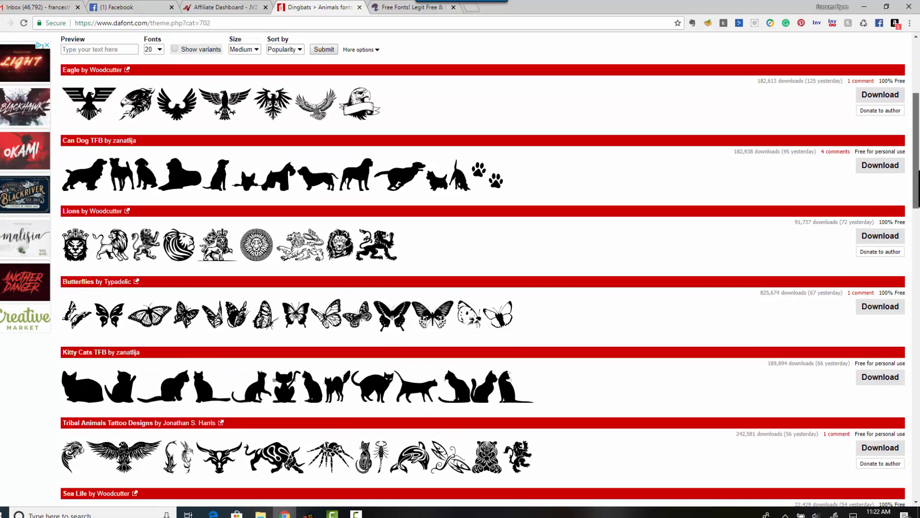
left_click_drag(919, 234, 919, 269)
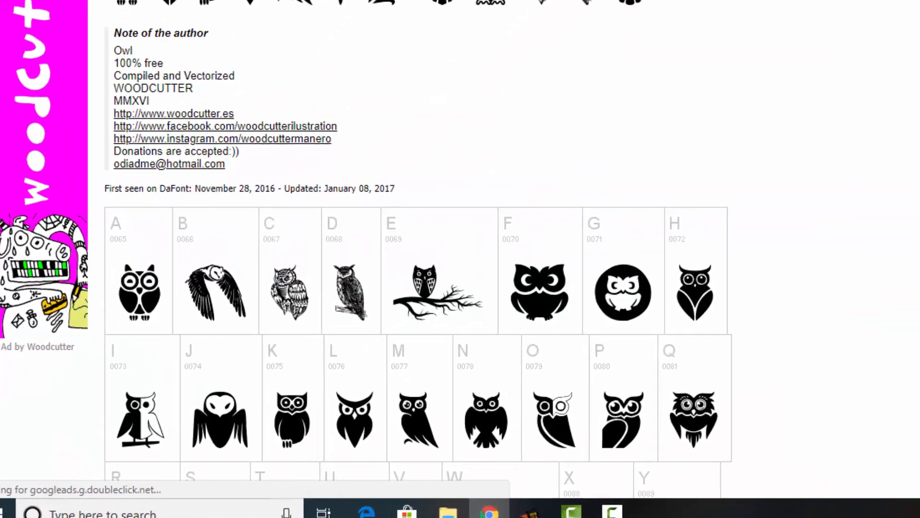
scroll(441, 51, "down", 5)
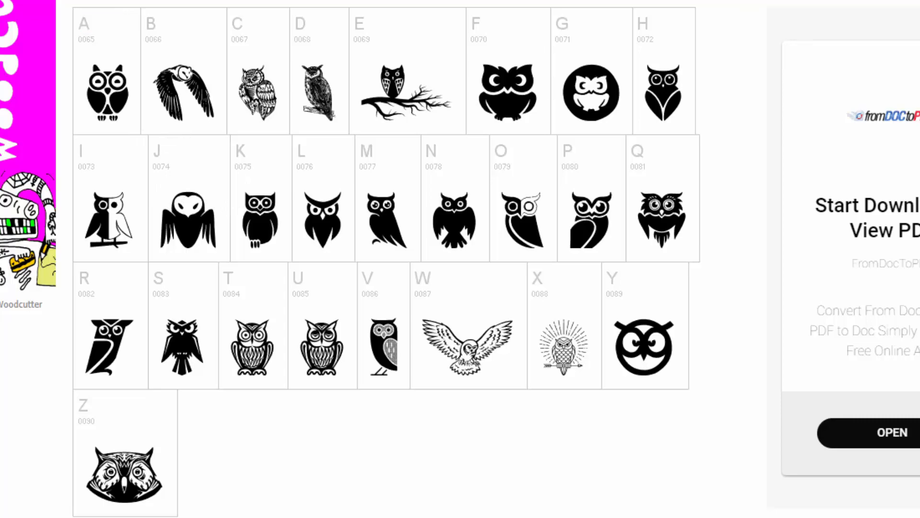
scroll(460, 259, "up", 6)
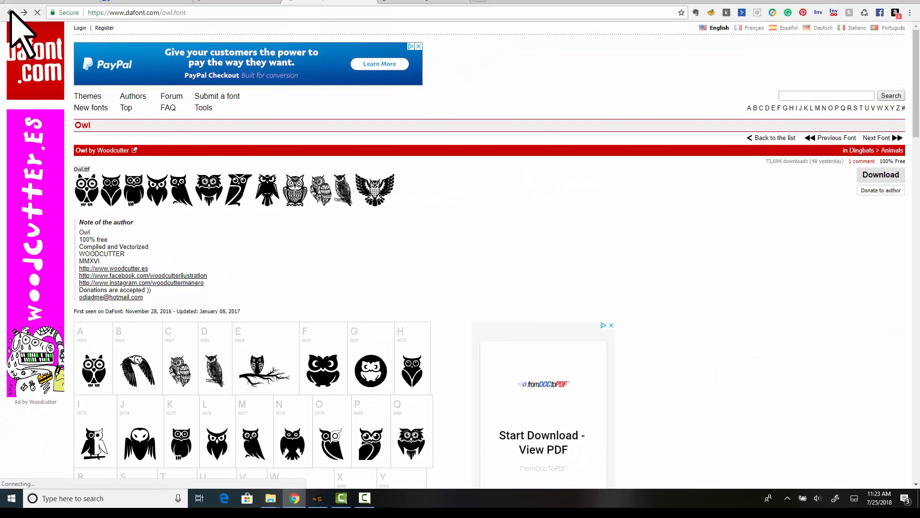
Leave the Owl font page and look through the Shapes dingbat fonts.
left_click(10, 12)
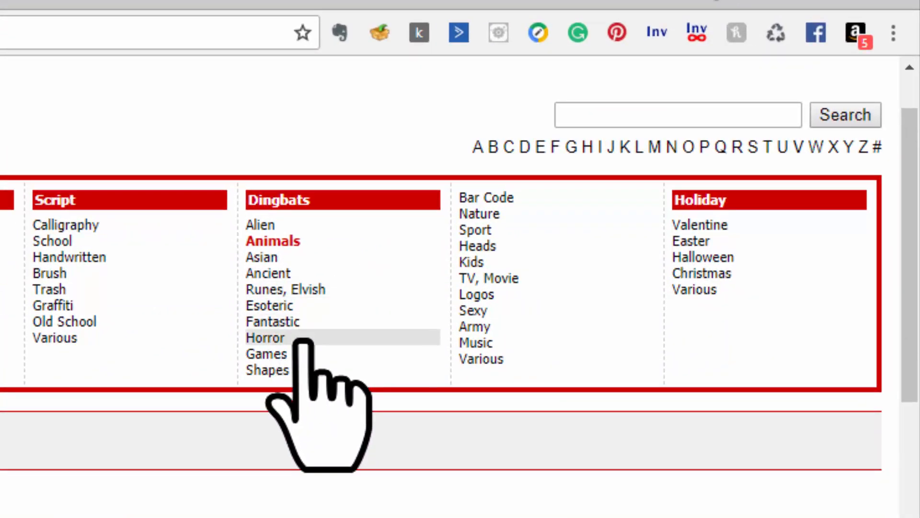
left_click(294, 369)
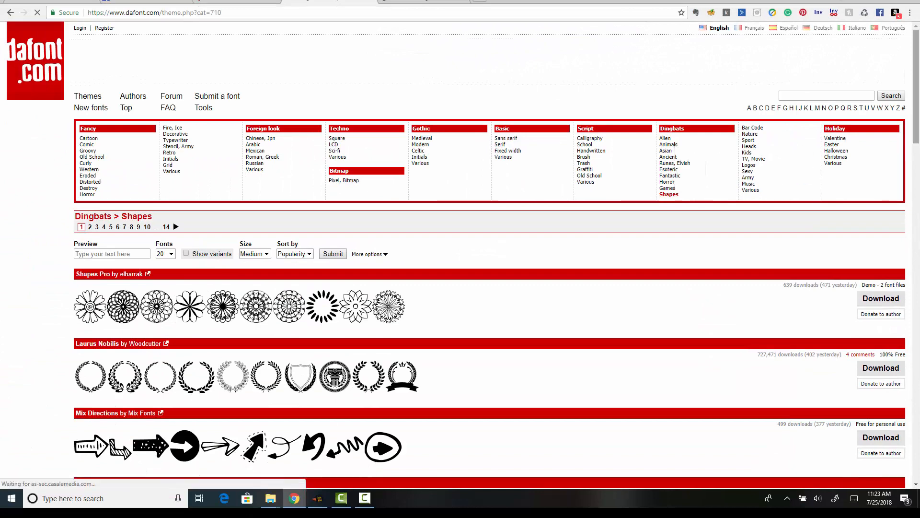
scroll(460, 254, "down", 5)
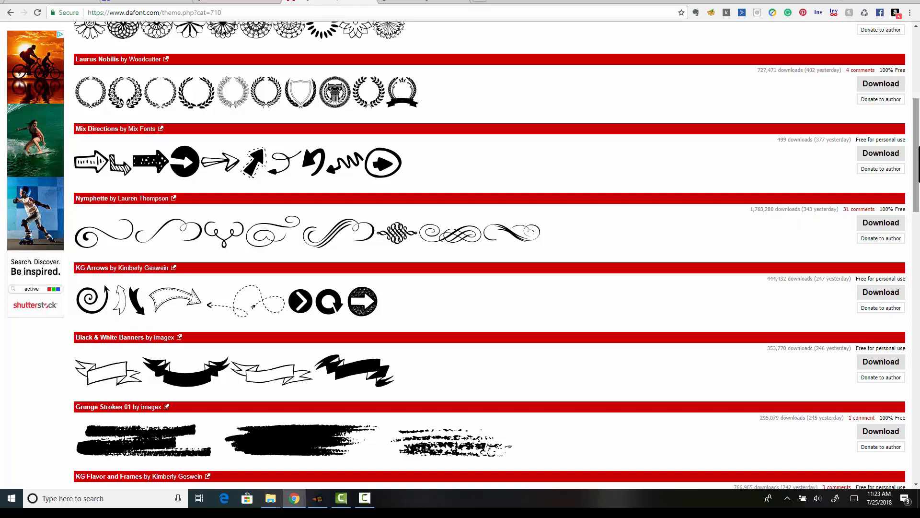
Open the TV, Movie dingbats category and look through its fonts.
scroll(497, 254, "up", 6)
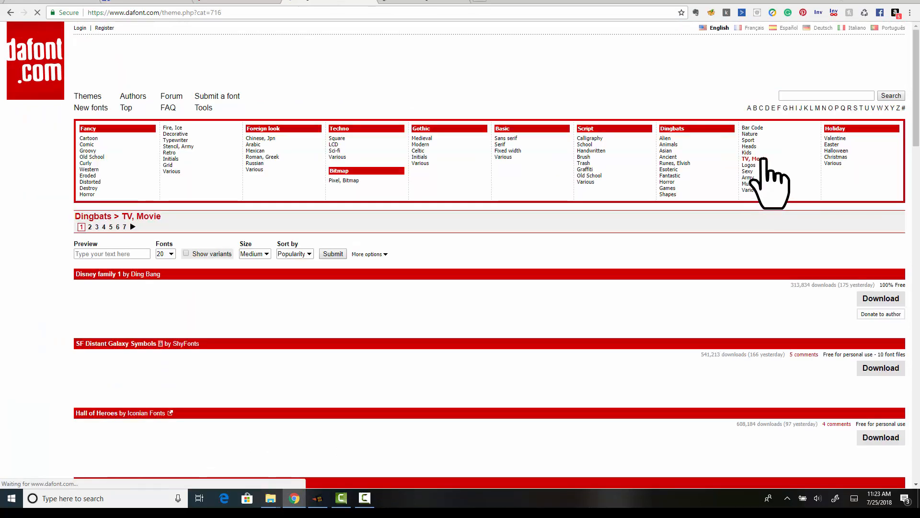
scroll(366, 267, "down", 2)
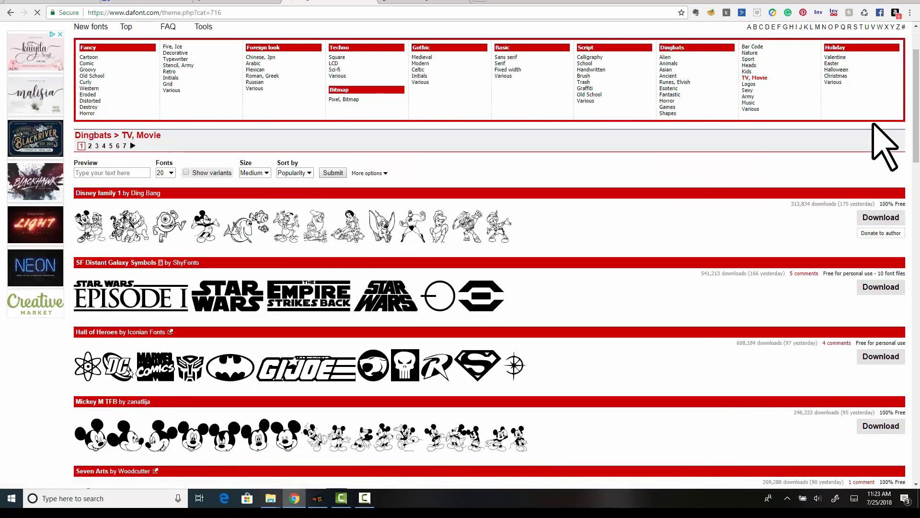
scroll(918, 142, "down", 3)
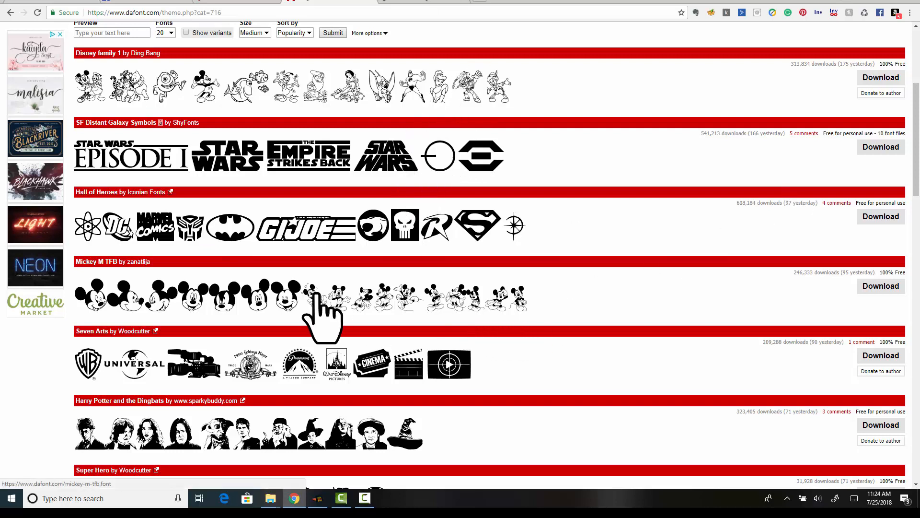
scroll(915, 141, "down", 2)
left_click_drag(915, 143, 894, 261)
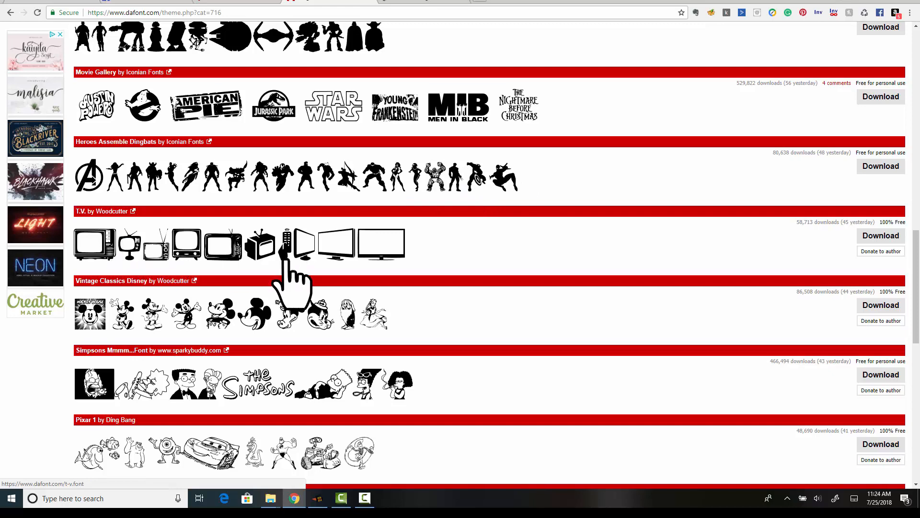
left_click_drag(918, 289, 916, 91)
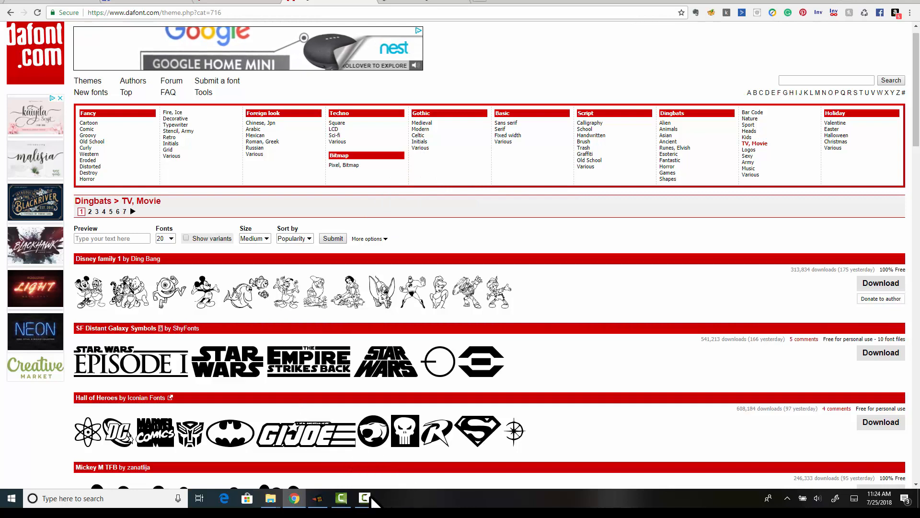
Switch to Easy Video Lab, and examine the lettered black-and-white DonaldTrump images in their folder.
left_click(318, 500)
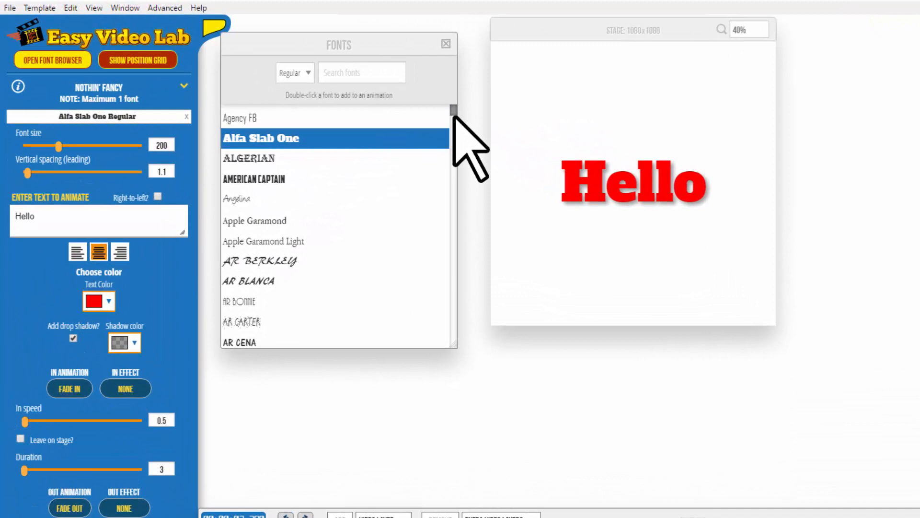
mouse_move(454, 116)
left_mouse_down()
mouse_move(453, 169)
mouse_move(451, 109)
left_mouse_up()
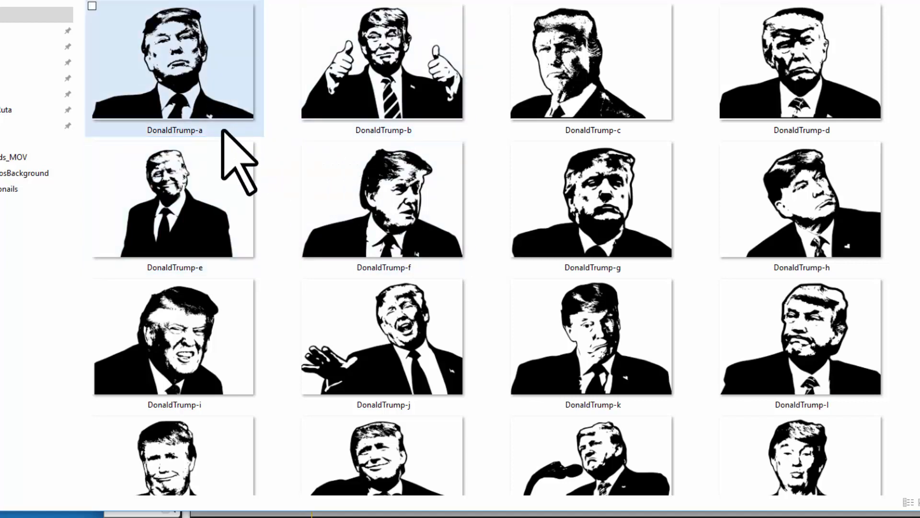
mouse_move(214, 139)
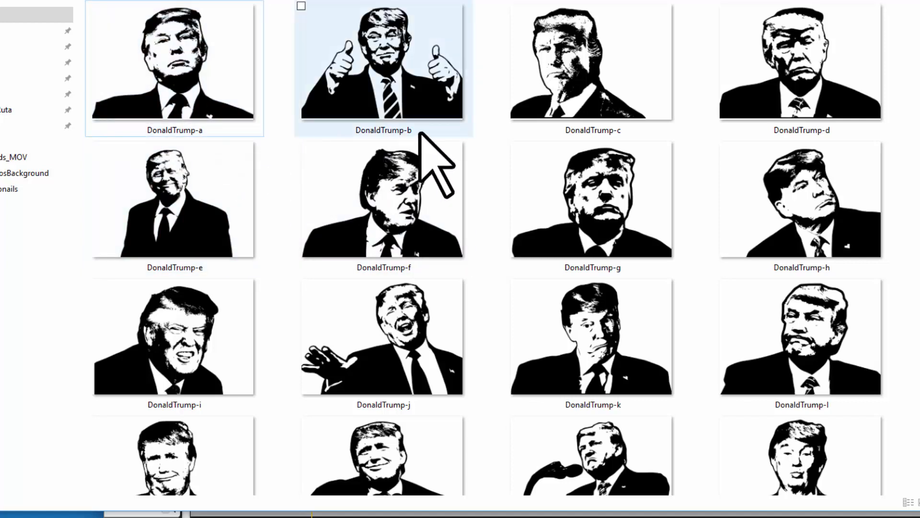
mouse_move(441, 102)
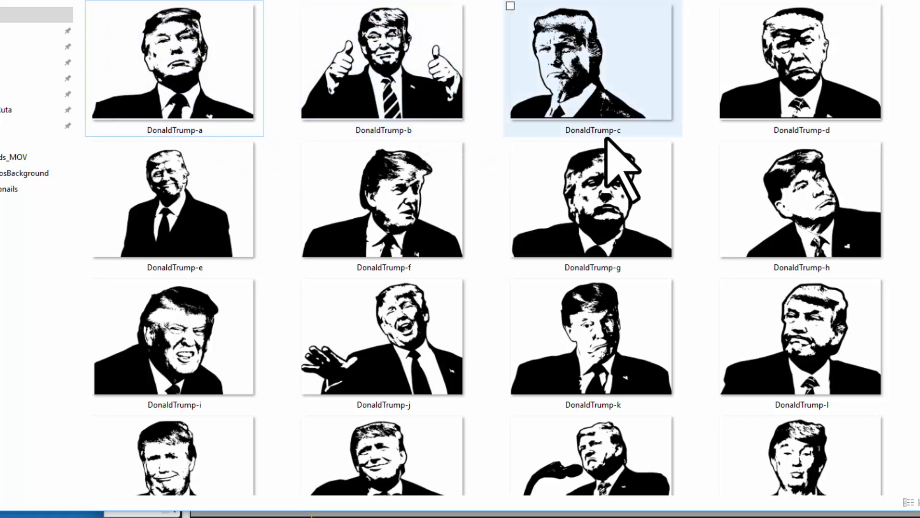
mouse_move(644, 104)
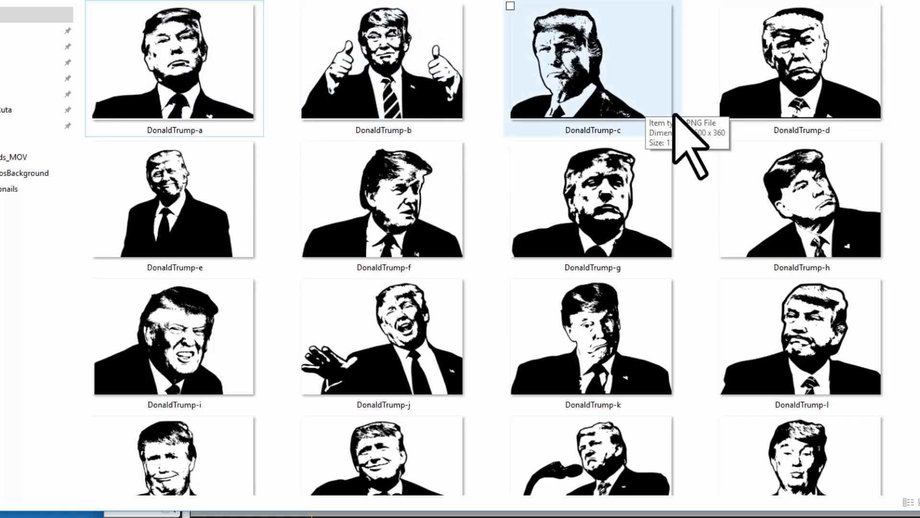
scroll(791, 144, "down", 3)
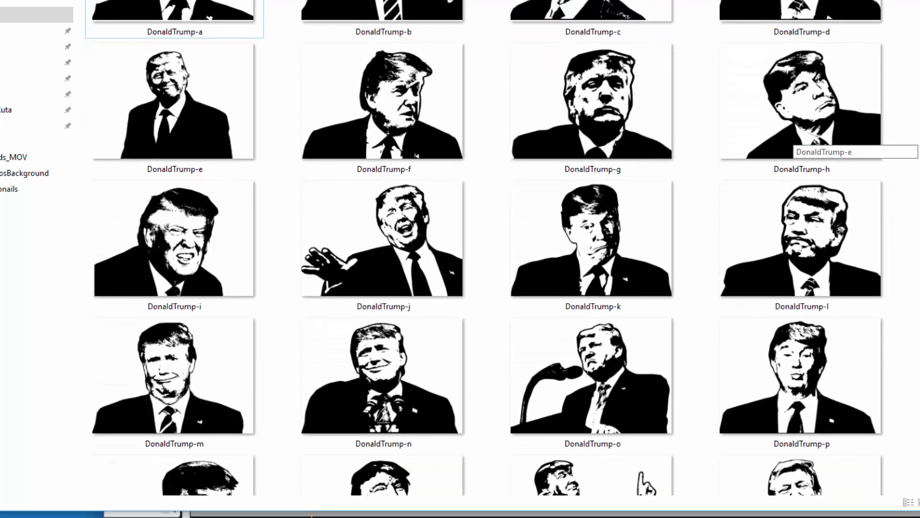
scroll(791, 144, "up", 3)
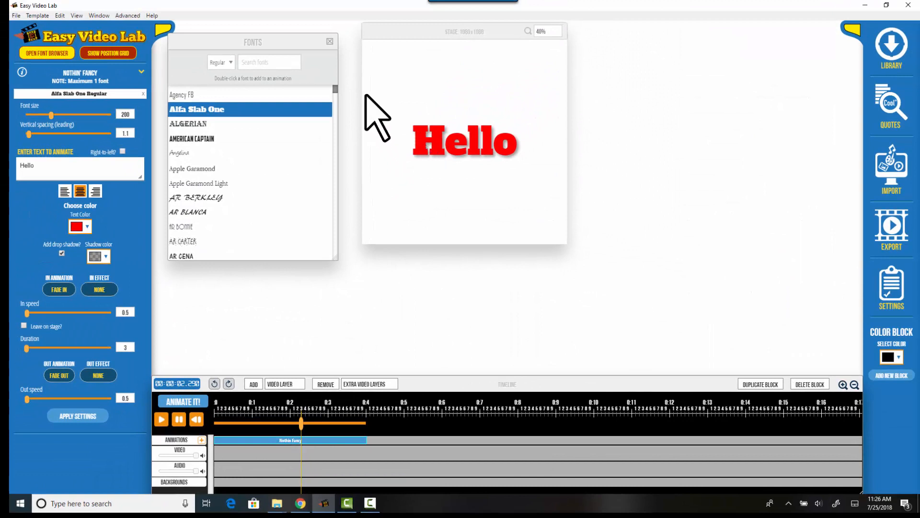
Find the Trumpolina portrait font in the font list and apply it to the Hello text.
scroll(333, 153, "down", 5)
scroll(324, 232, "down", 15)
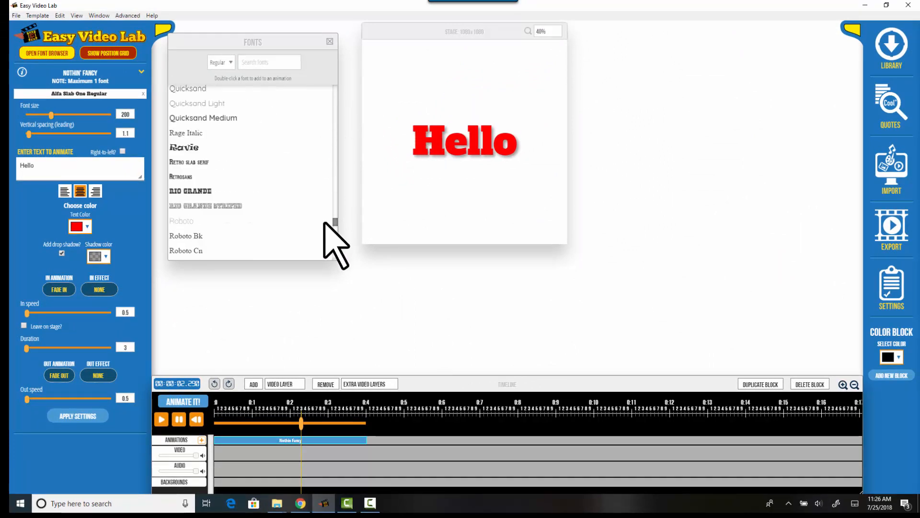
scroll(324, 230, "down", 5)
scroll(325, 228, "down", 12)
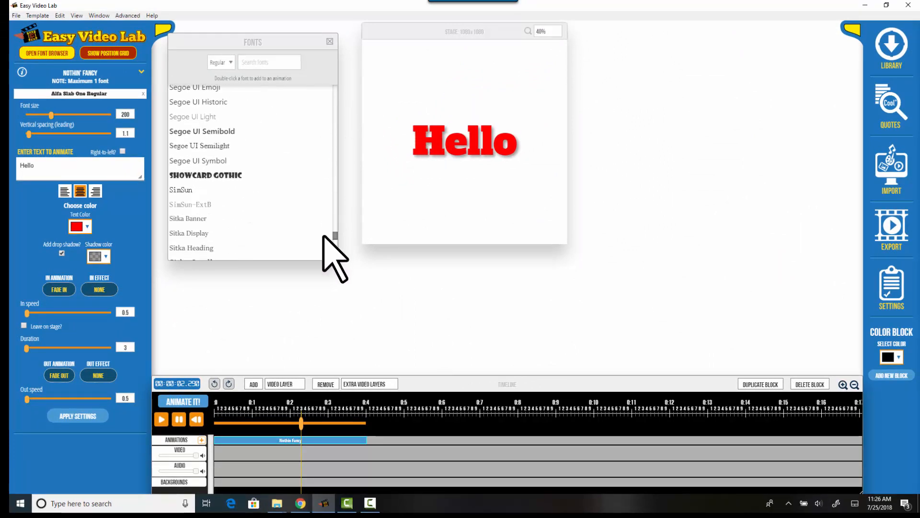
scroll(323, 254, "down", 5)
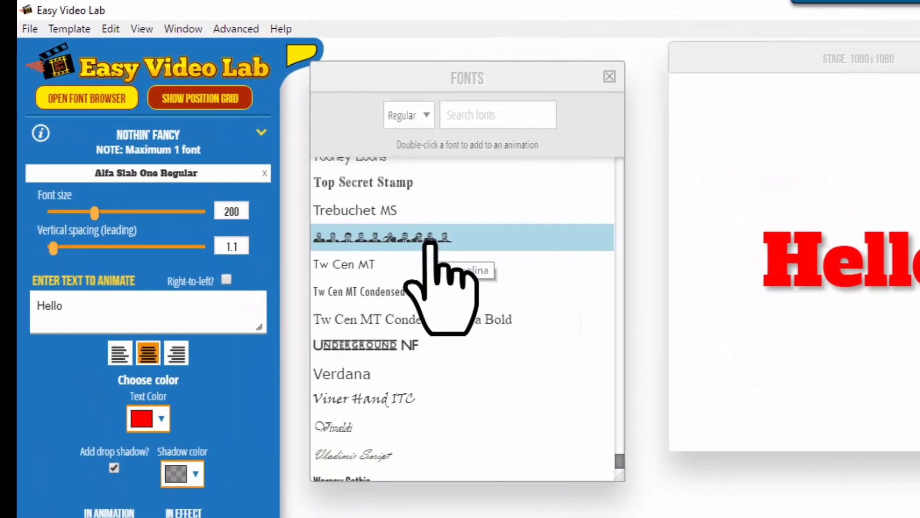
double_click(574, 237)
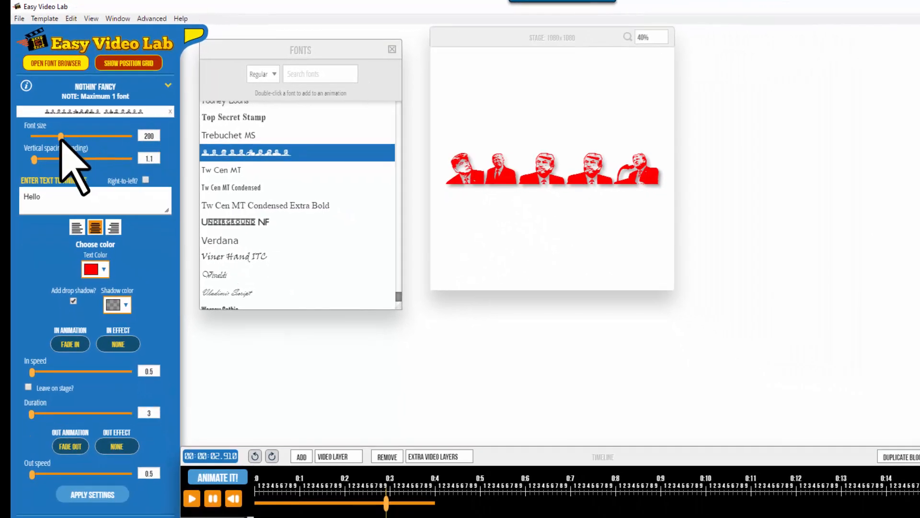
Set the Hello text's font size to 310, apply the settings and preview the frame at about one second.
left_click_drag(72, 137, 80, 137)
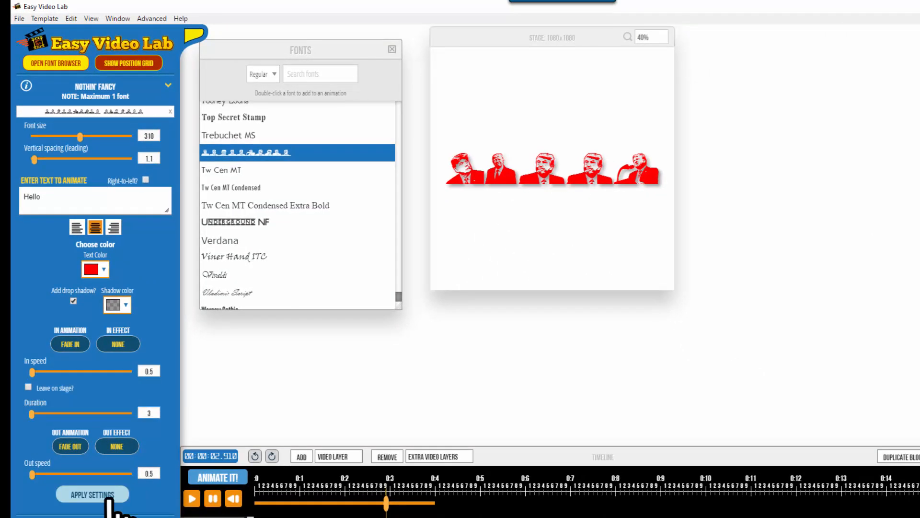
left_click(89, 494)
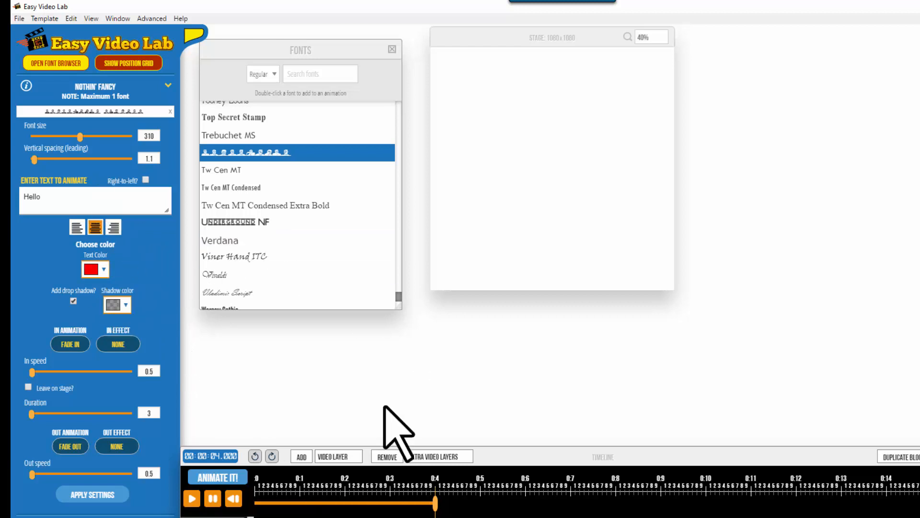
left_click_drag(435, 506, 301, 507)
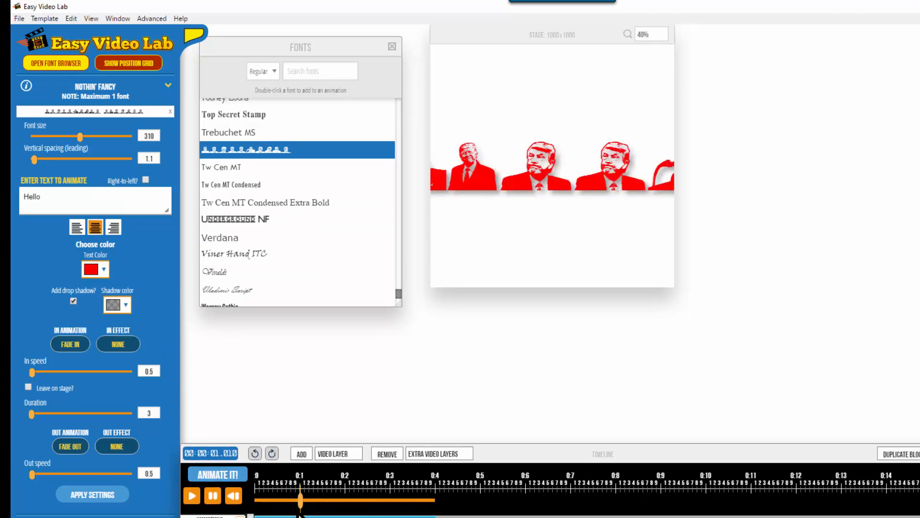
Replace the animated text with the single letter H, apply the settings and preview the animation.
left_click(107, 196)
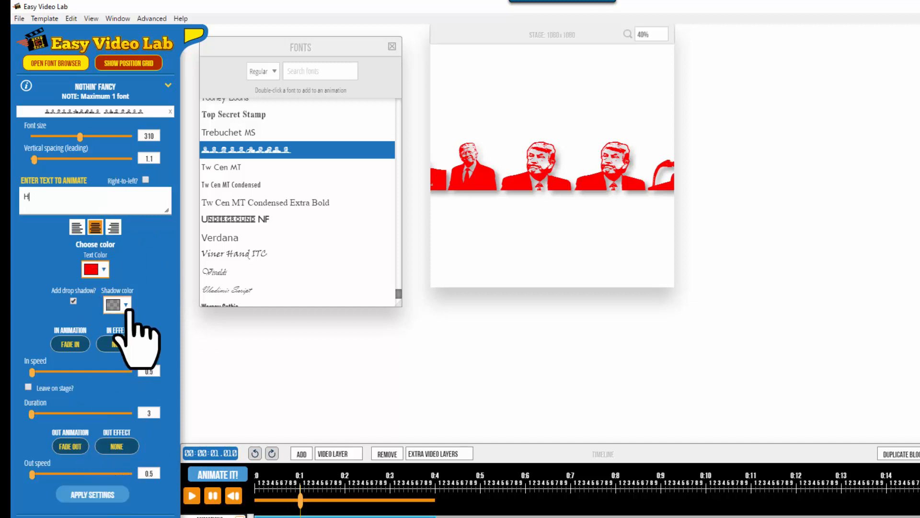
left_click(108, 494)
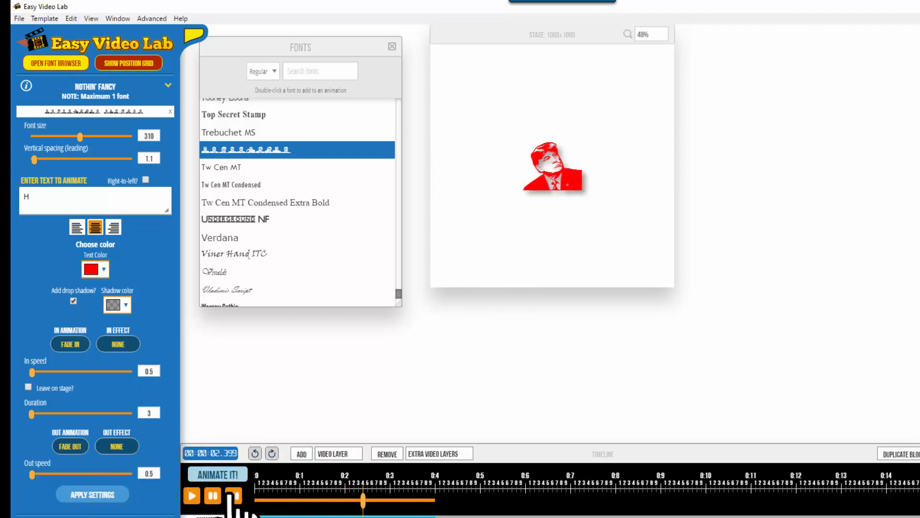
left_click(212, 495)
left_click_drag(401, 502, 289, 500)
left_click(259, 501)
Try an oversized font size for the H portrait, followed by a size of 500, applying each setting.
left_click(158, 136)
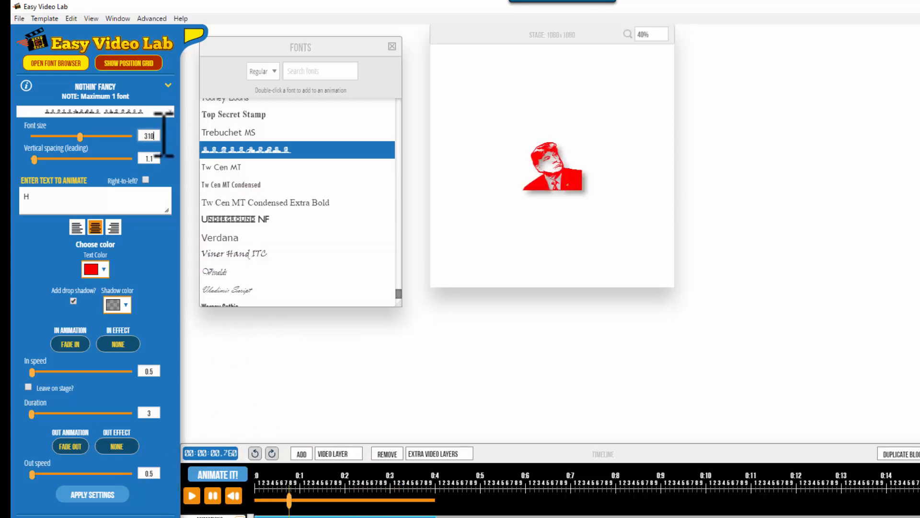
key("BackSpace")
key("BackSpace")
key("BackSpace")
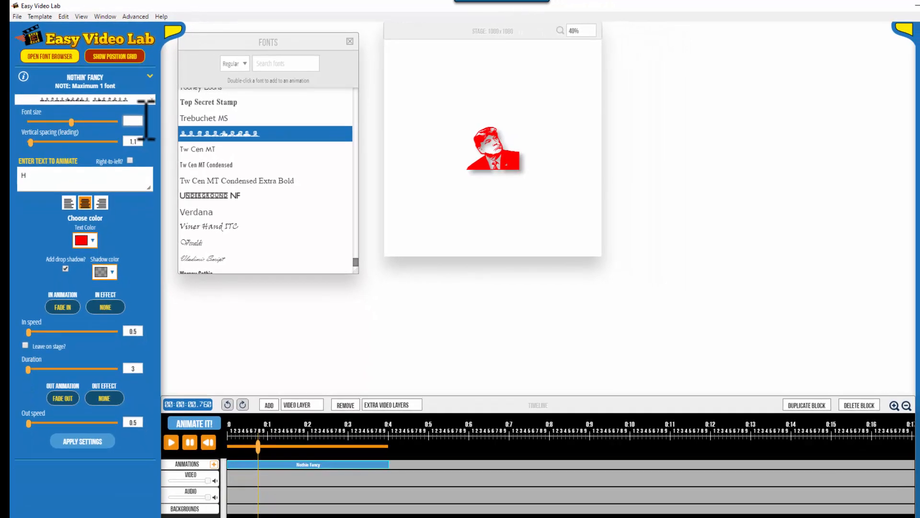
left_click(76, 442)
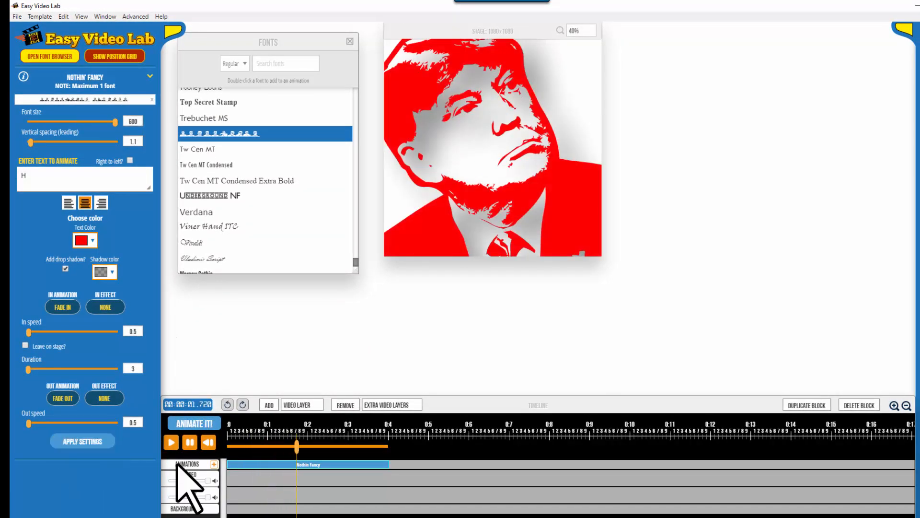
left_click(143, 122)
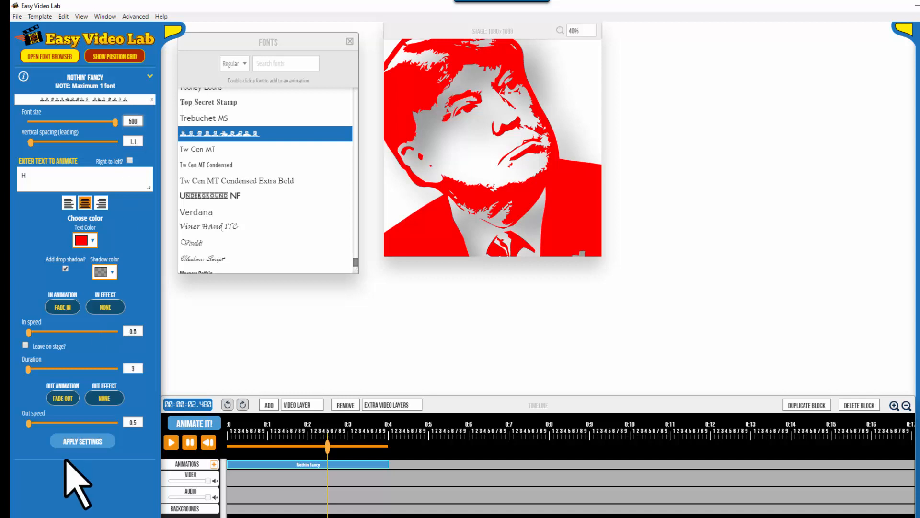
left_click(75, 442)
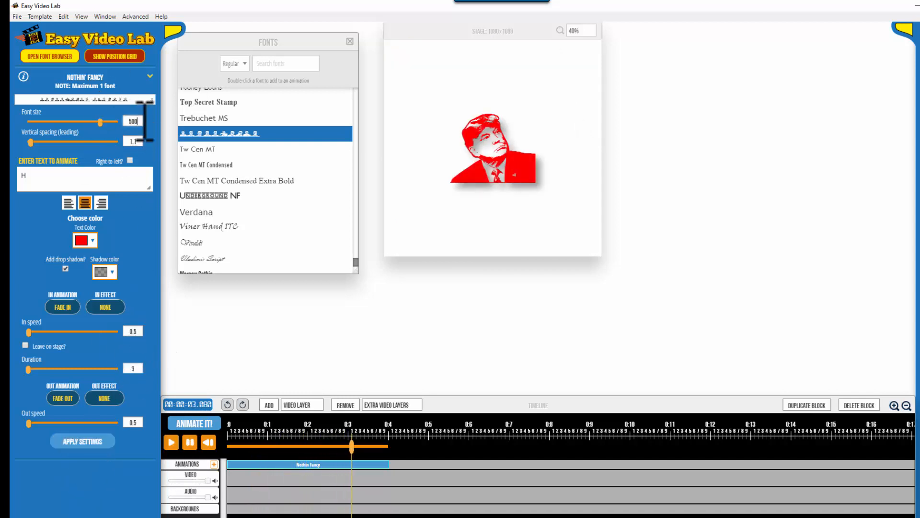
Set the H portrait's font size to 1000 and apply the settings.
key("BackSpace")
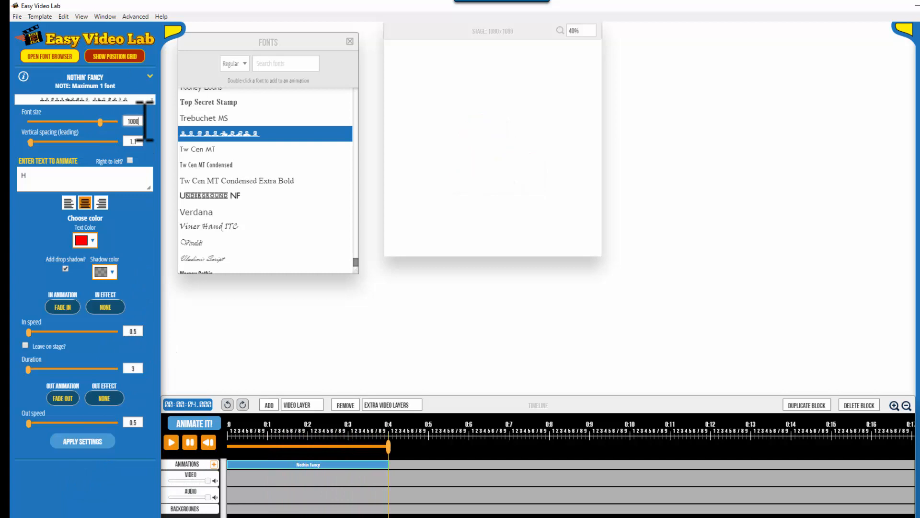
left_click(91, 439)
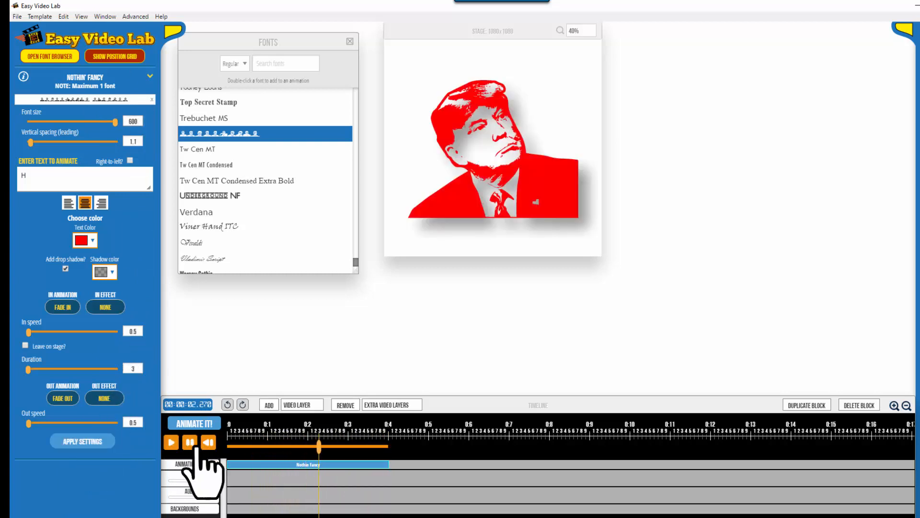
left_click(146, 123)
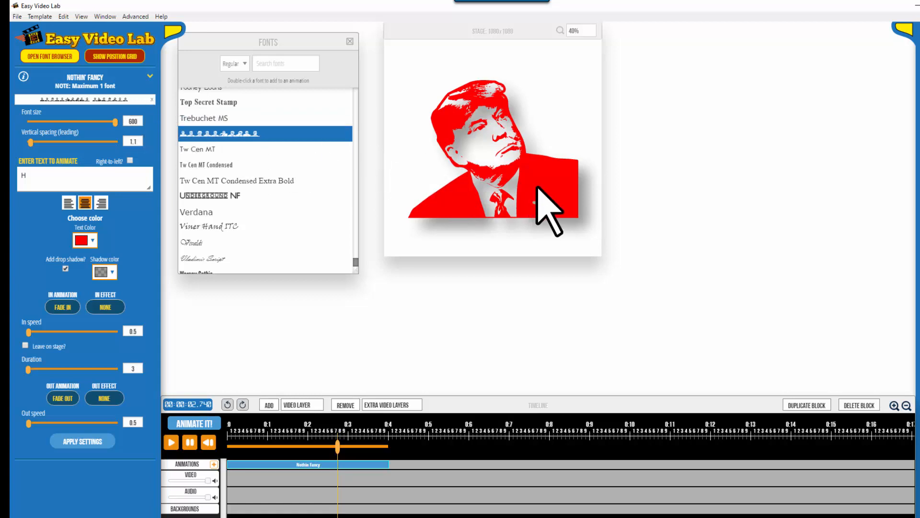
Set the portrait's text color to orange #ff8000, apply the settings and preview the animation.
left_click(89, 242)
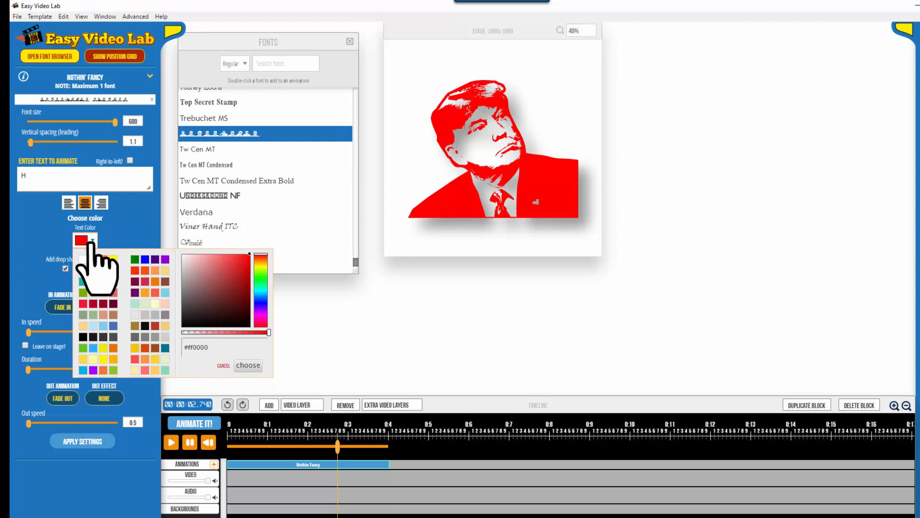
left_click(103, 259)
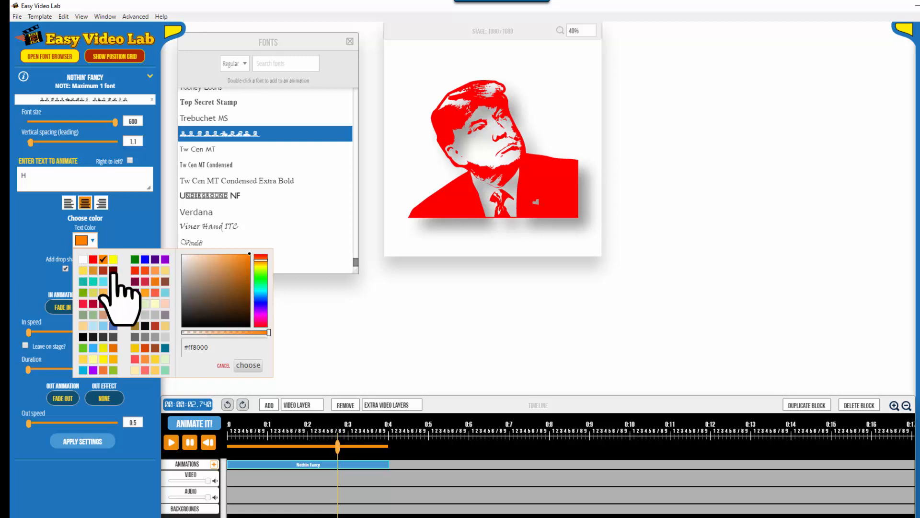
left_click(254, 368)
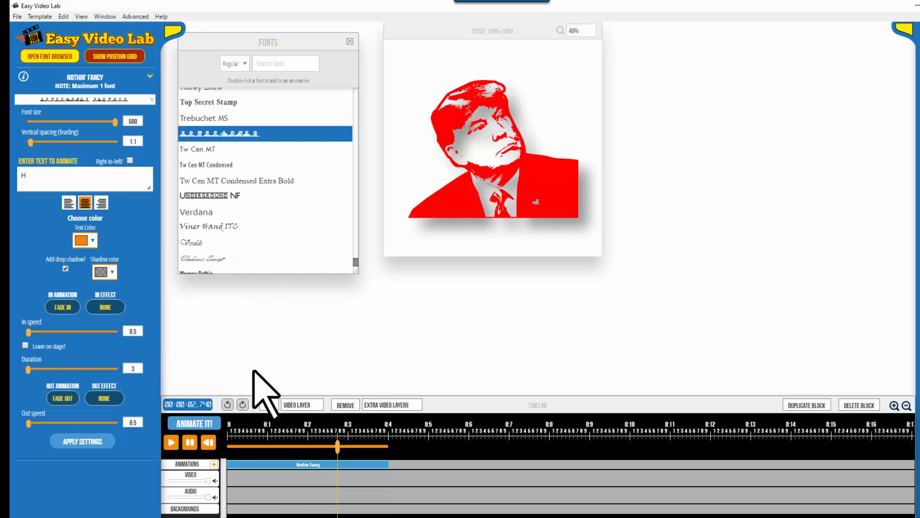
left_click(92, 442)
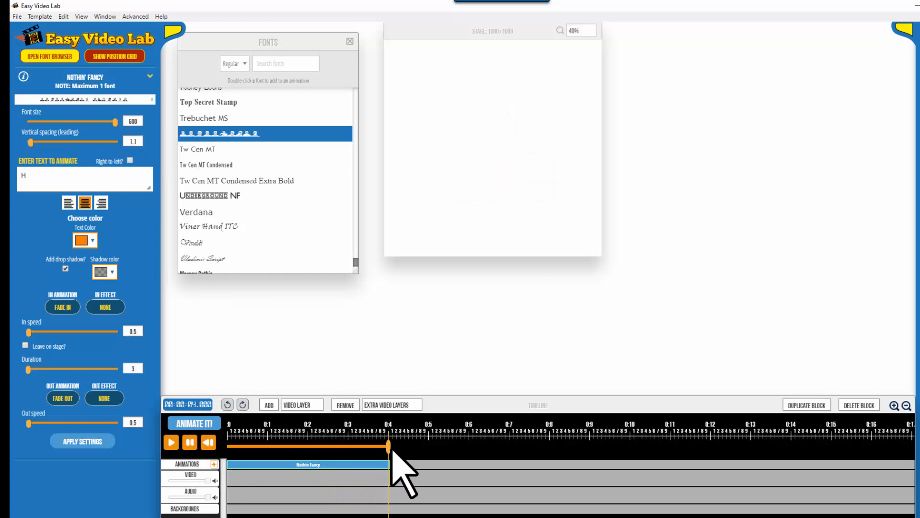
left_click_drag(388, 453, 246, 458)
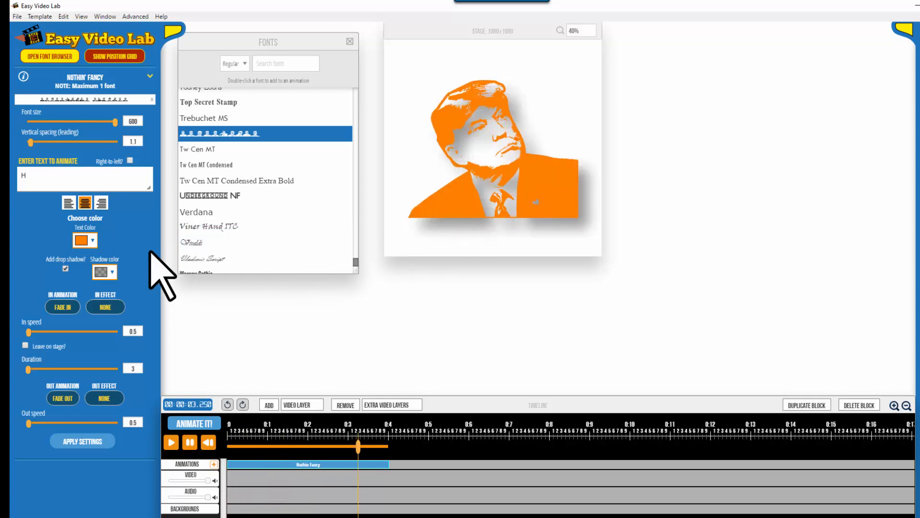
Set the portrait's text color to dark red #670000 and apply the settings.
left_click(80, 240)
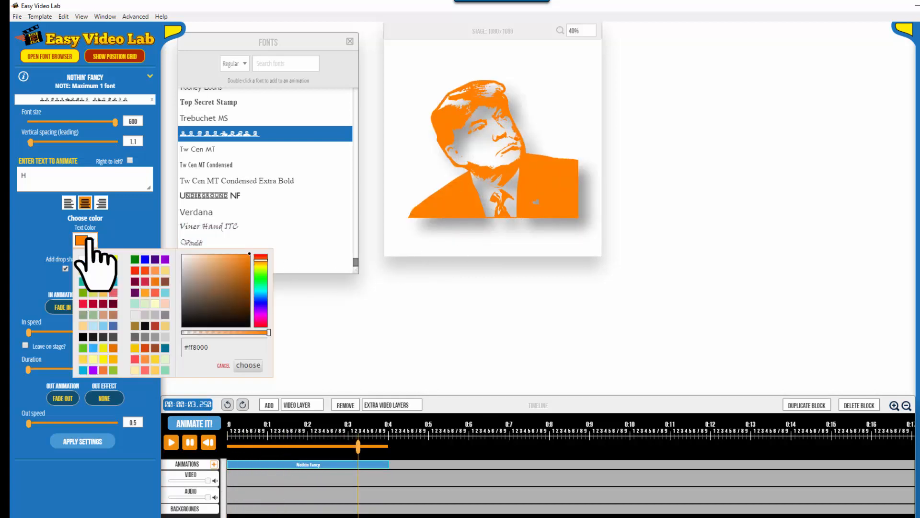
left_click(113, 270)
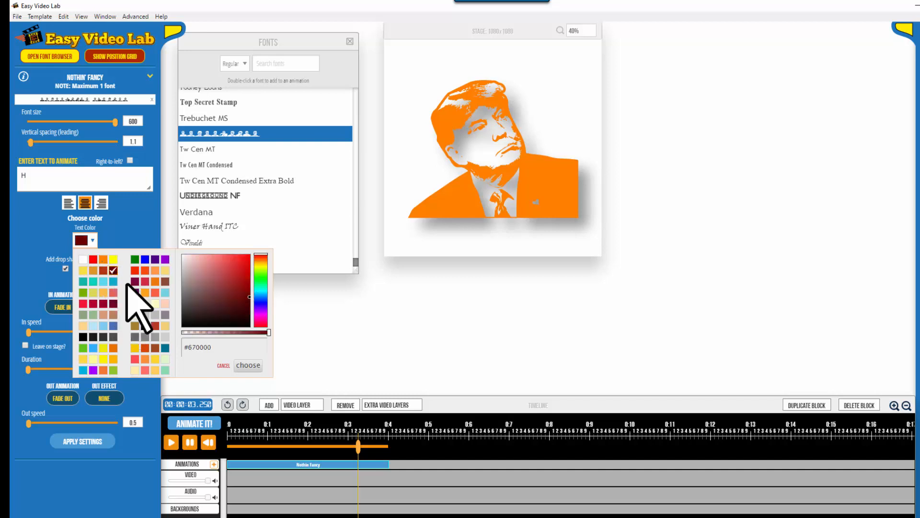
left_click(247, 365)
left_click(98, 439)
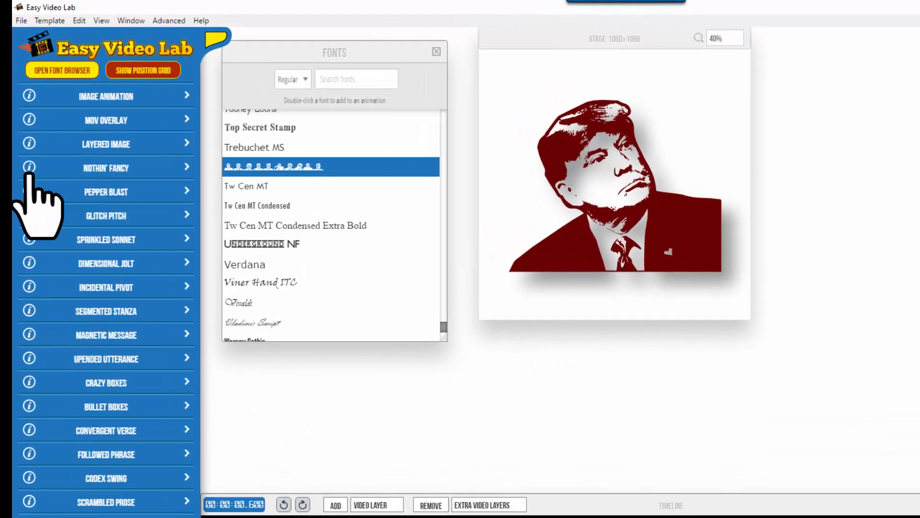
Overwrite the block with a Glitch Pitch animation of the letter H in the Trumpolina font at size 600, and close the animation info.
mouse_move(22, 138)
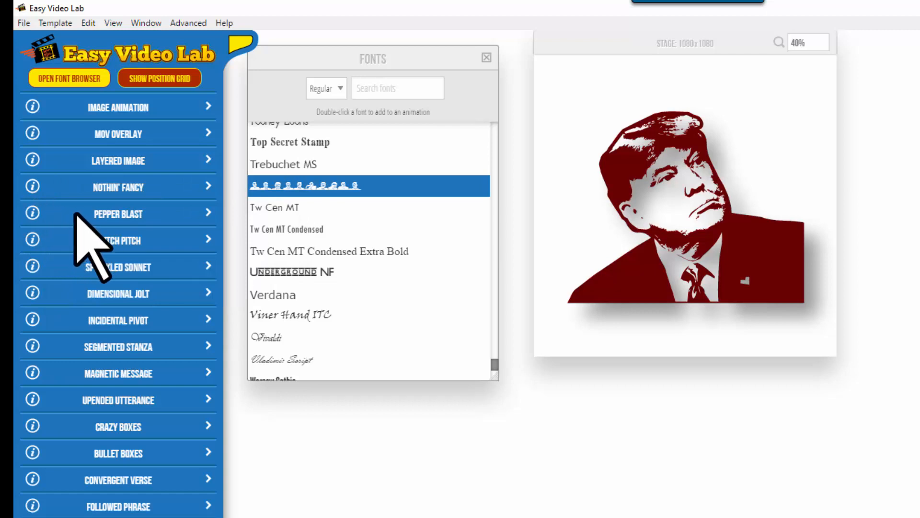
left_click(32, 241)
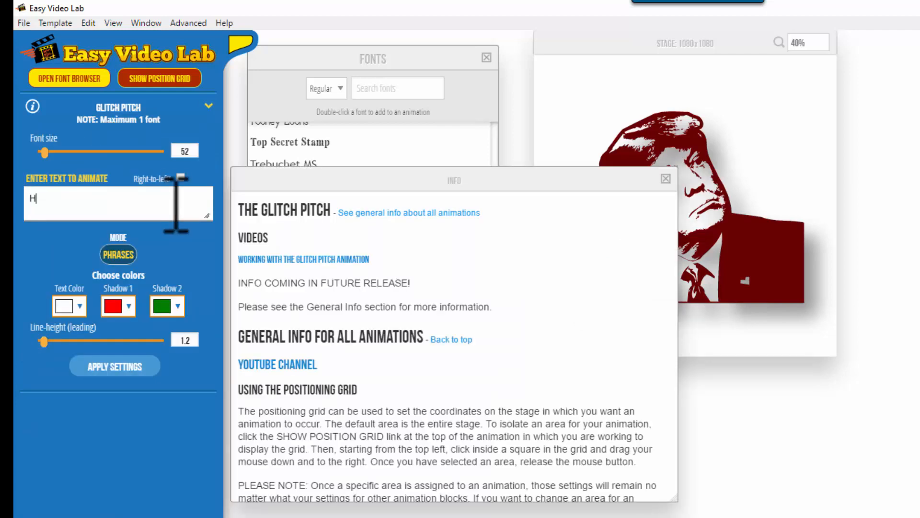
left_click_drag(45, 153, 170, 150)
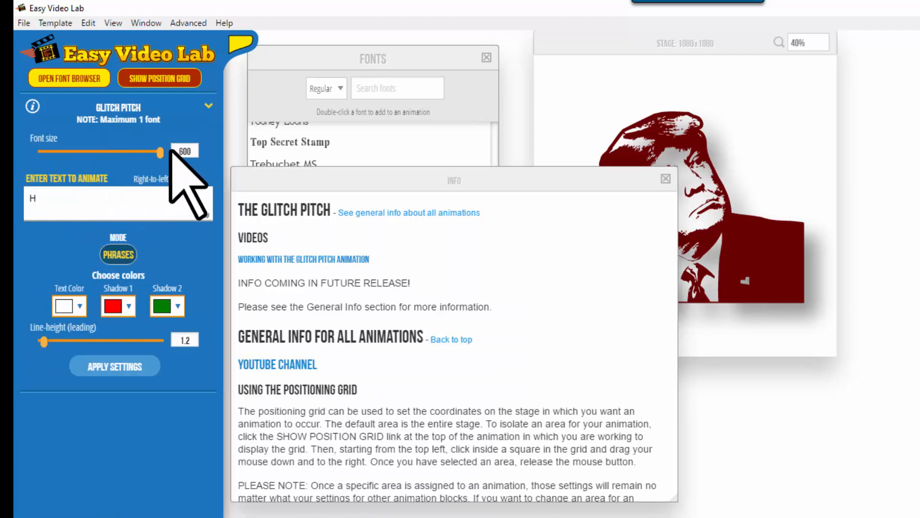
left_click(137, 368)
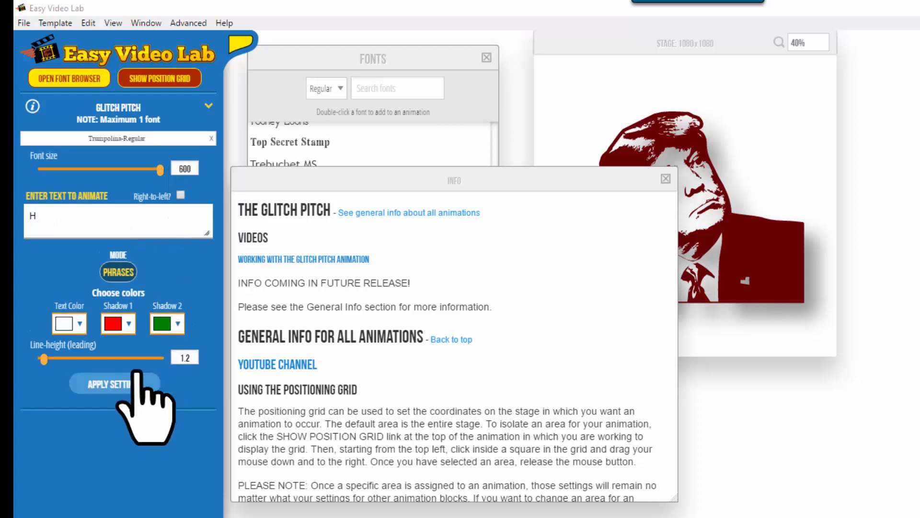
left_click(661, 378)
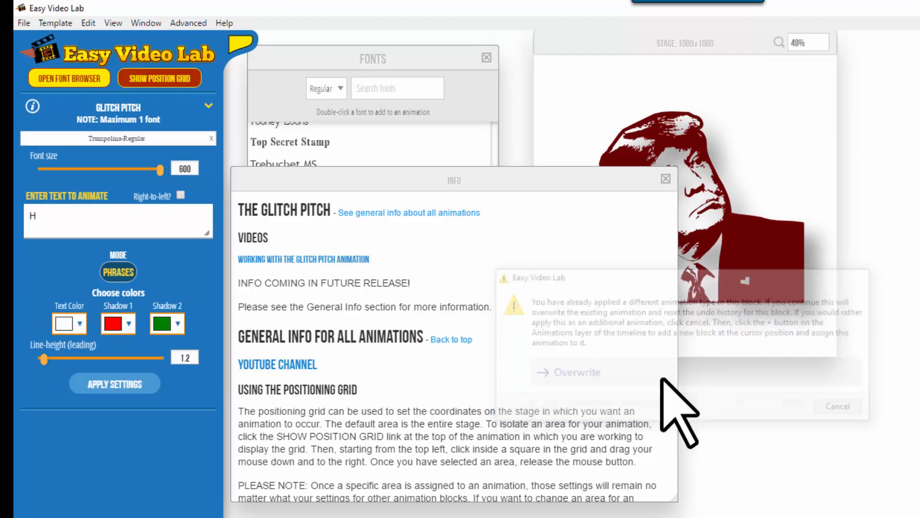
left_click(666, 178)
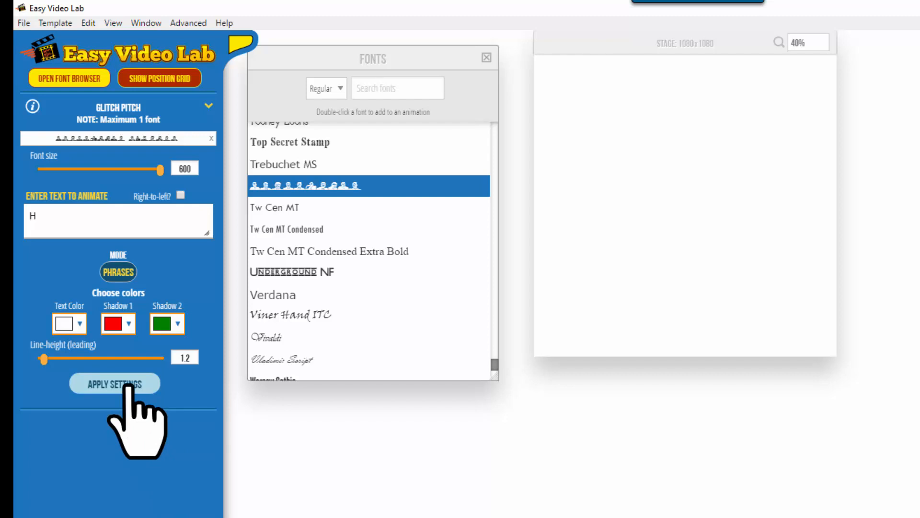
Set the Glitch Pitch text color to dark maroon #67012c and apply the settings.
left_click(80, 325)
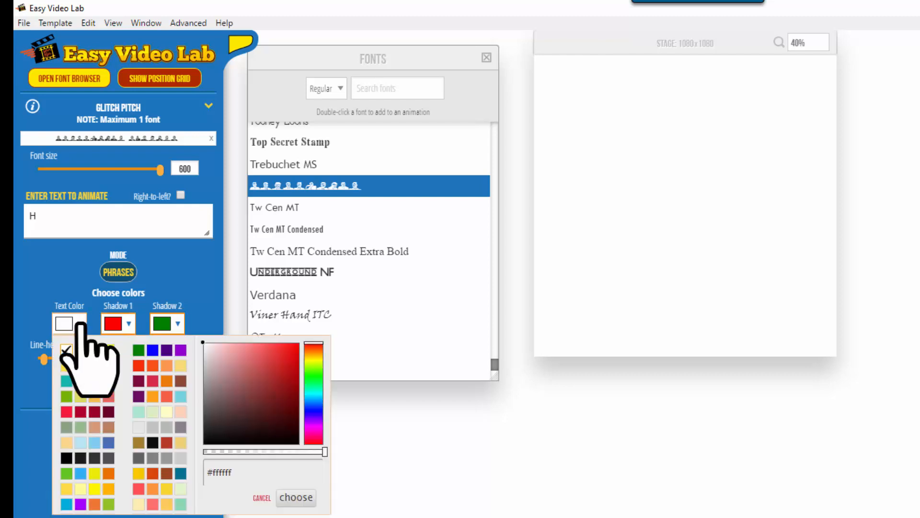
left_click(109, 411)
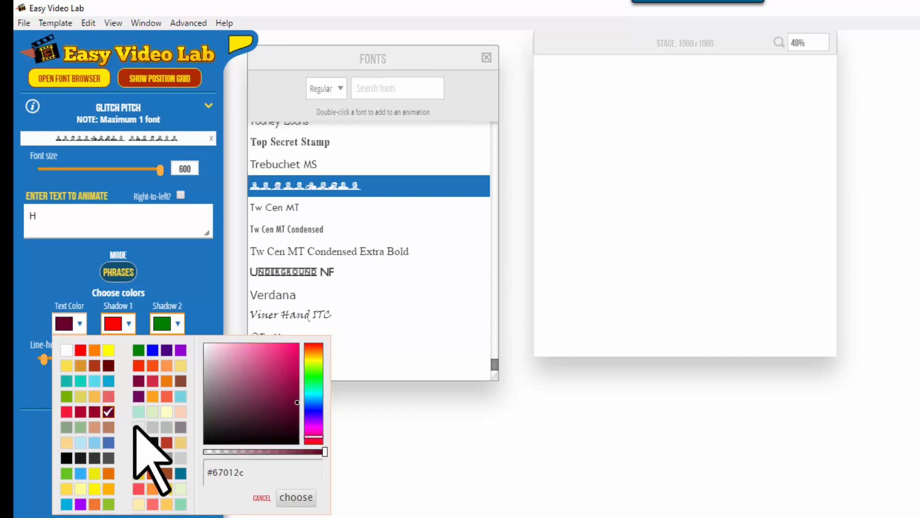
left_click(310, 500)
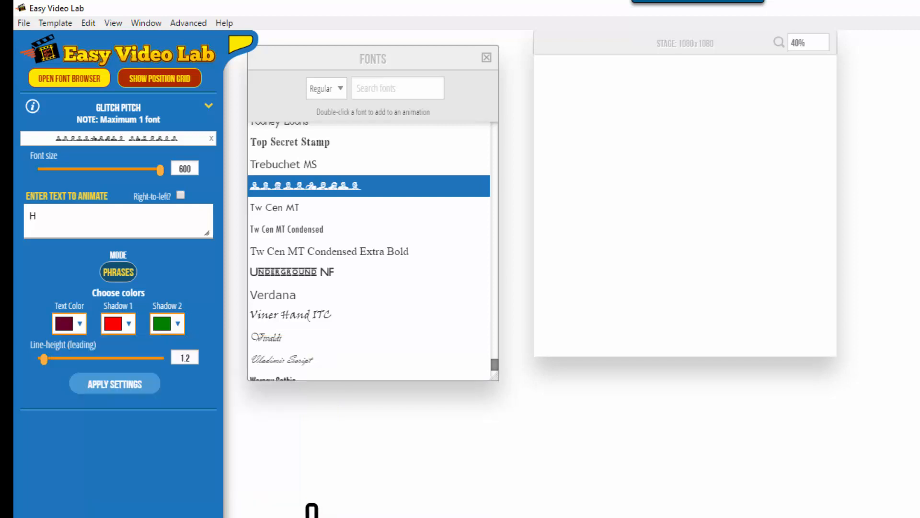
left_click(138, 381)
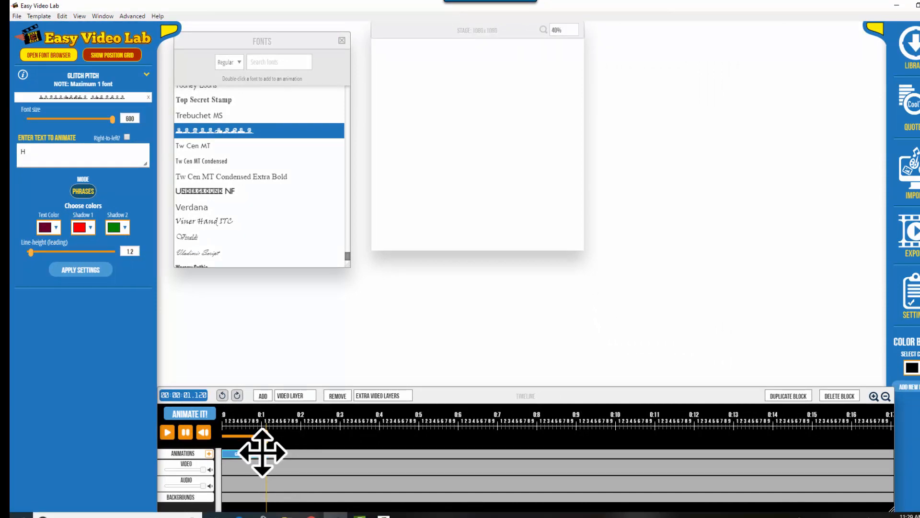
Extend the Glitch Pitch block to the 8-second mark on the timeline and apply the settings.
left_click_drag(263, 453, 532, 438)
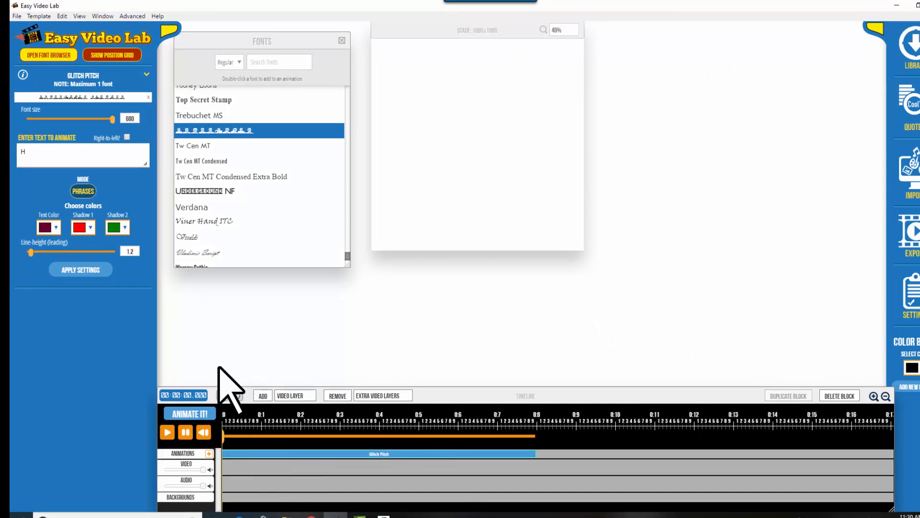
left_click(93, 272)
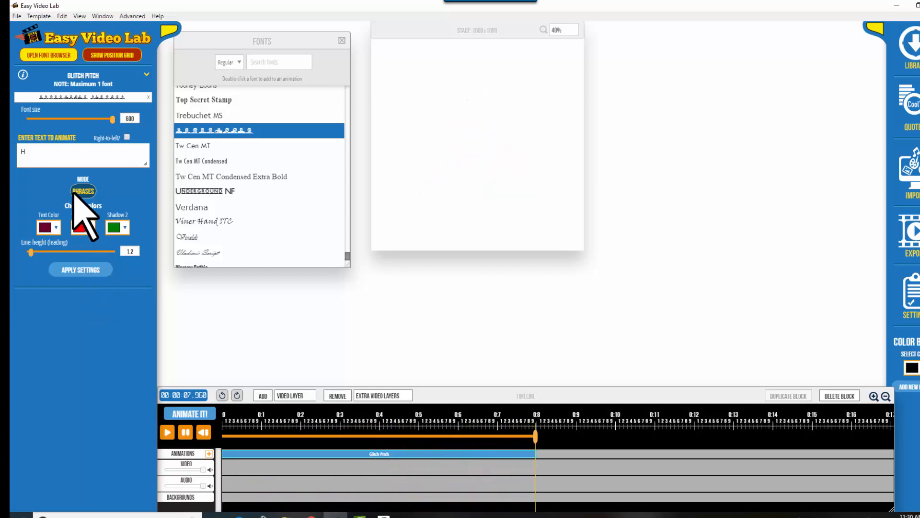
Open the Sprinkled Sonnet animation's info and settings, and enter abcdefg as the text to animate.
left_click(145, 74)
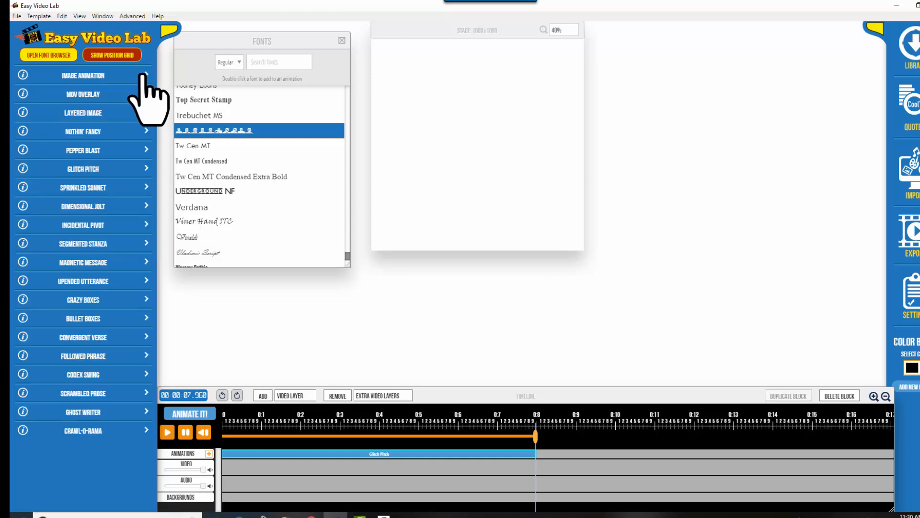
mouse_move(22, 187)
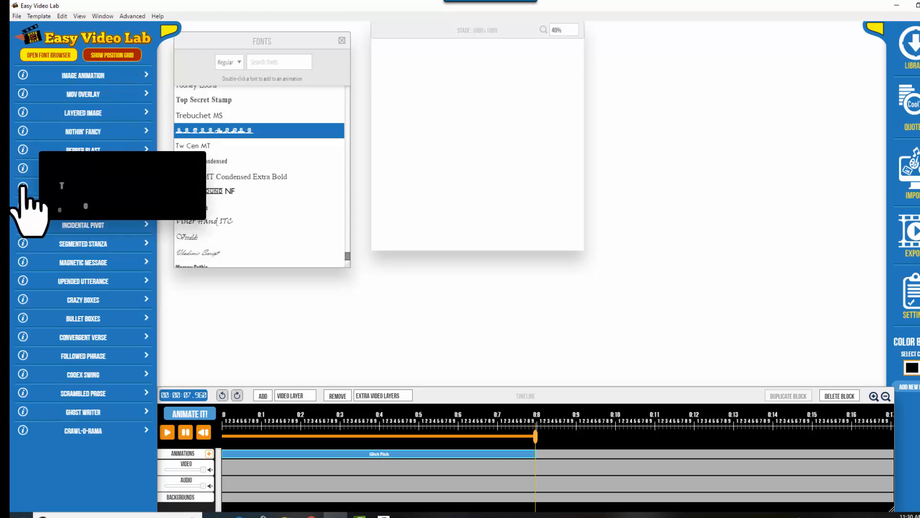
left_click(22, 187)
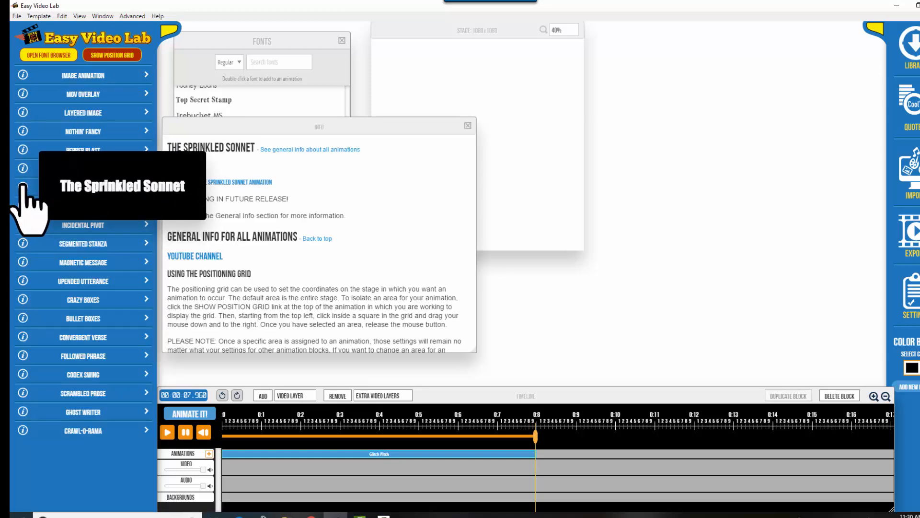
left_click(145, 188)
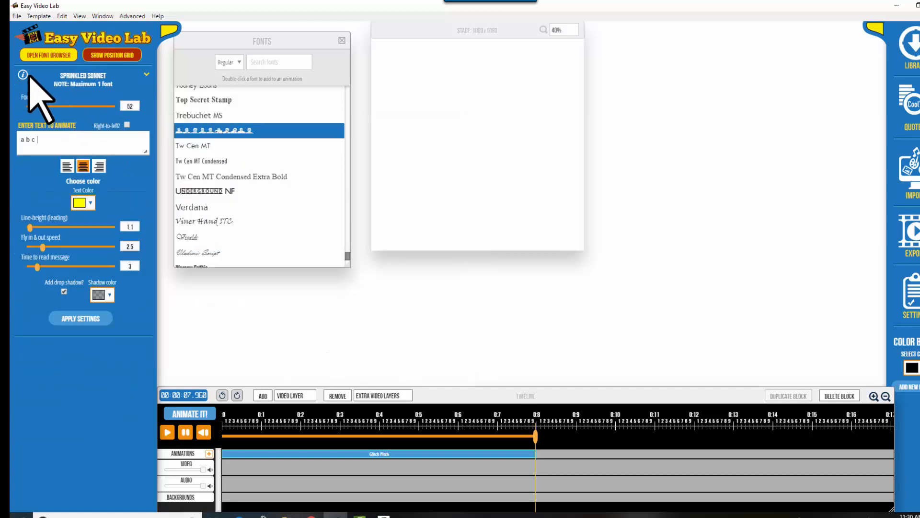
mouse_move(23, 74)
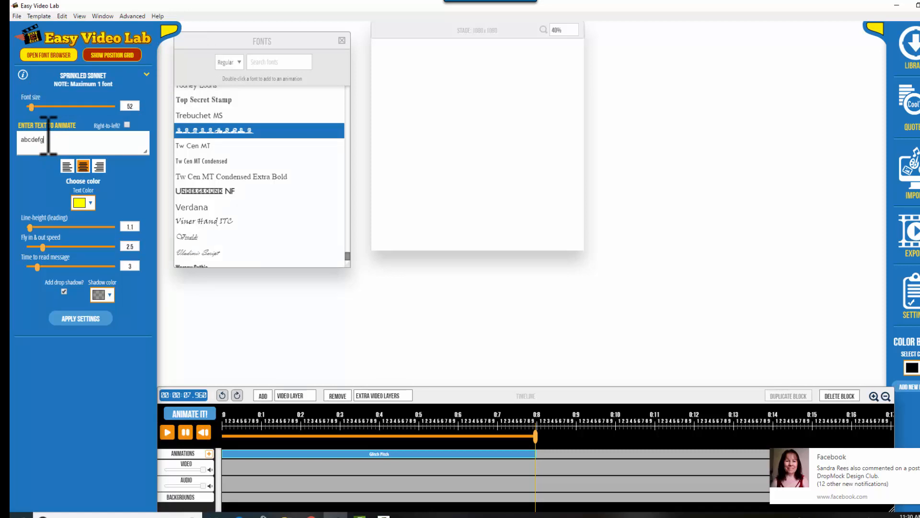
Overwrite the block with the Sprinkled Sonnet animation in the Trumpolina font, using dark maroon #67012c text at size 600.
left_click(83, 203)
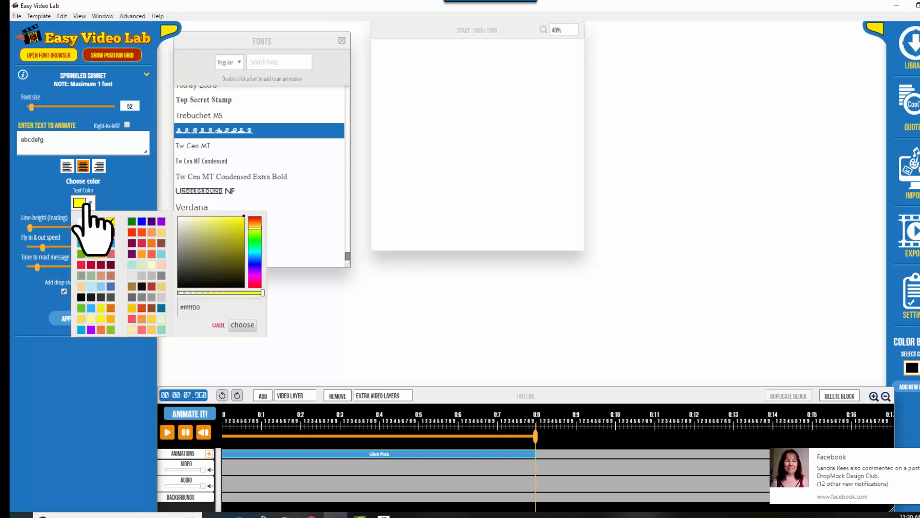
left_click(111, 265)
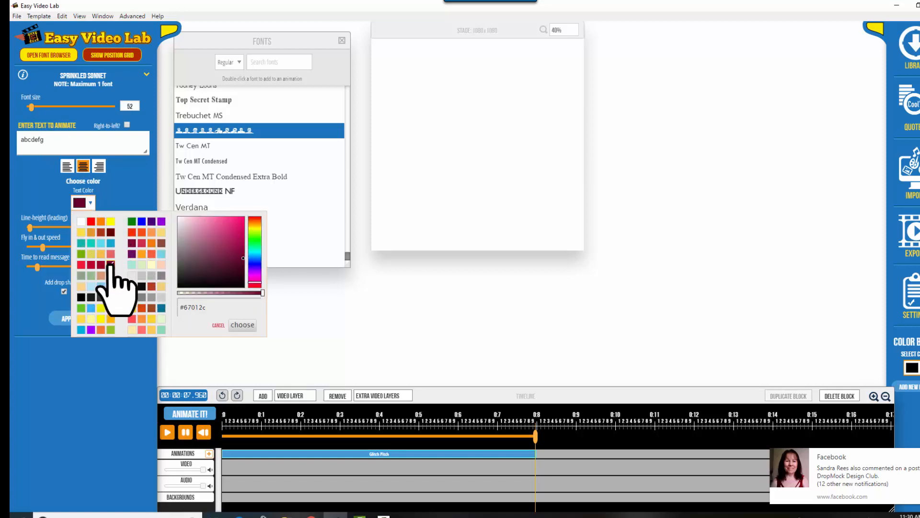
left_click(244, 325)
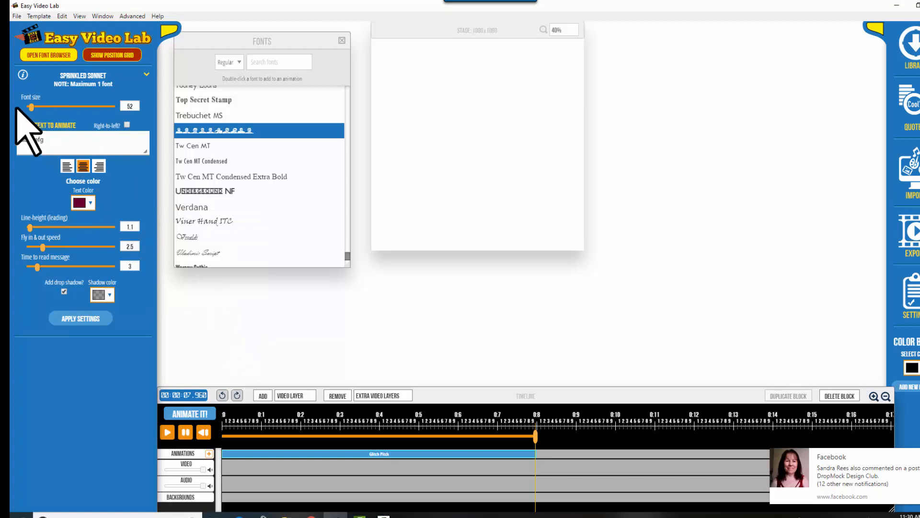
left_click_drag(30, 106, 112, 105)
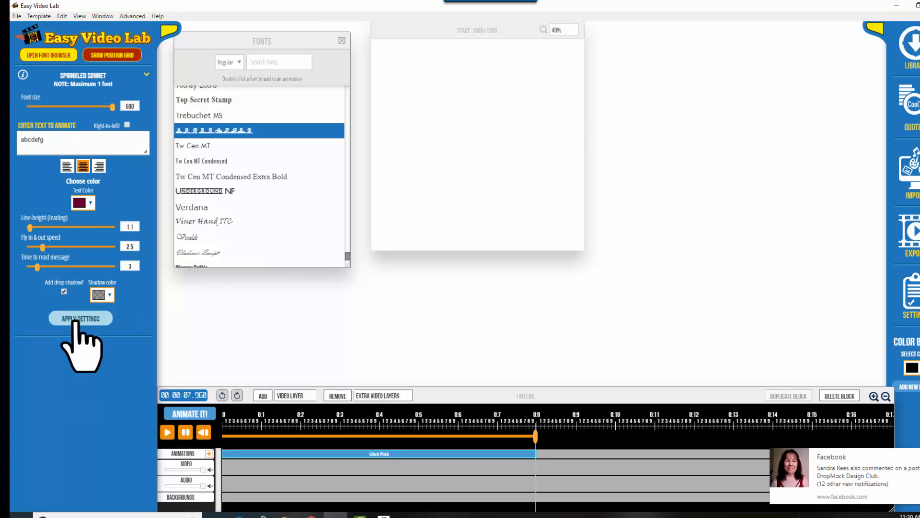
left_click(75, 320)
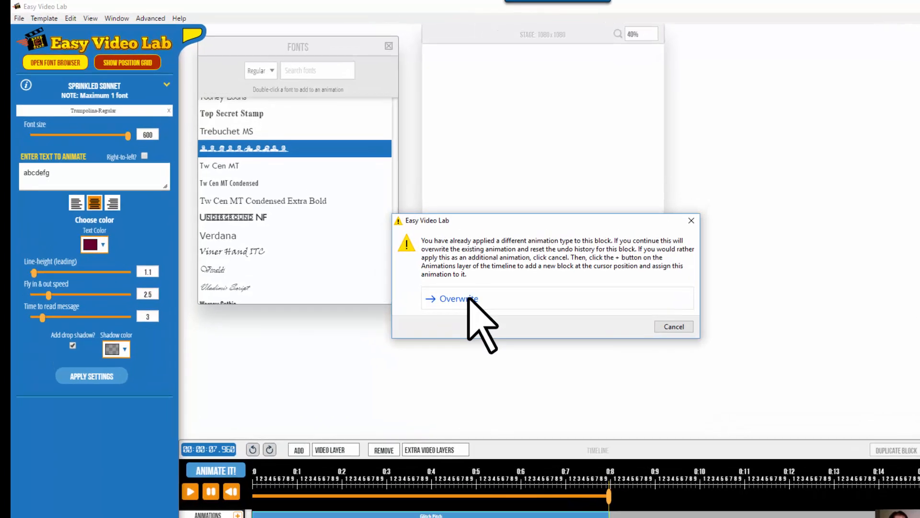
left_click(411, 262)
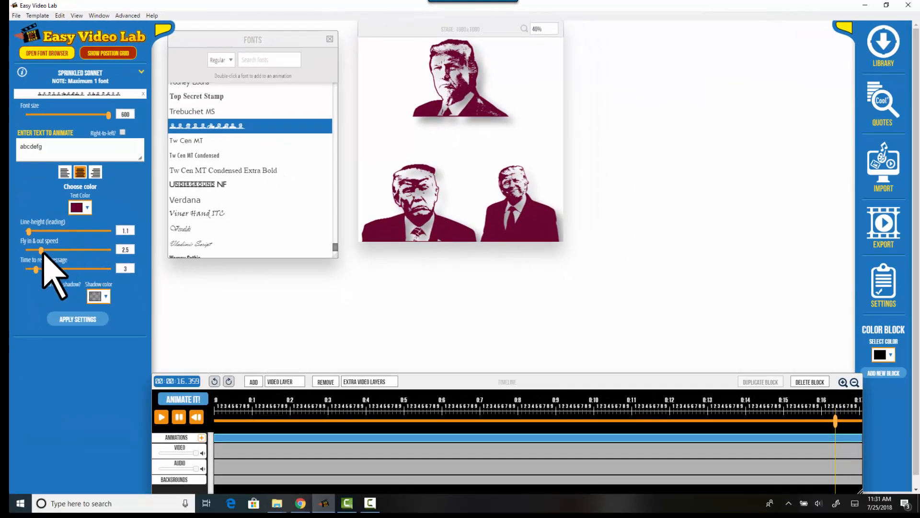
Try fly in and out speeds of 1.5 and 8.8, applying the settings each time.
left_click_drag(49, 298, 44, 299)
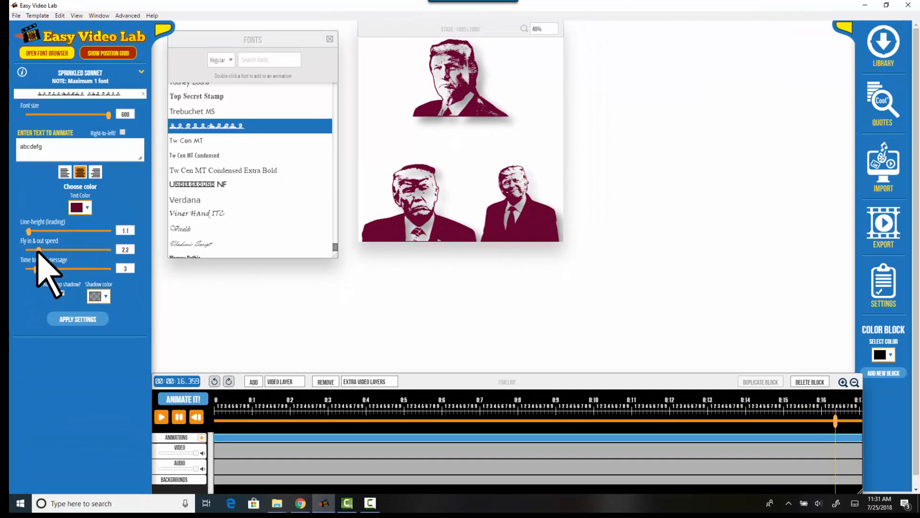
left_click(79, 324)
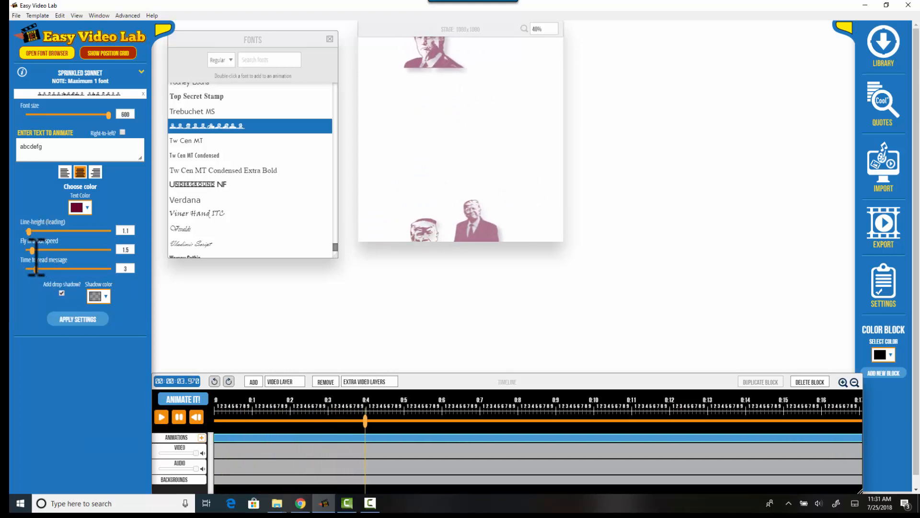
left_click_drag(32, 250, 98, 250)
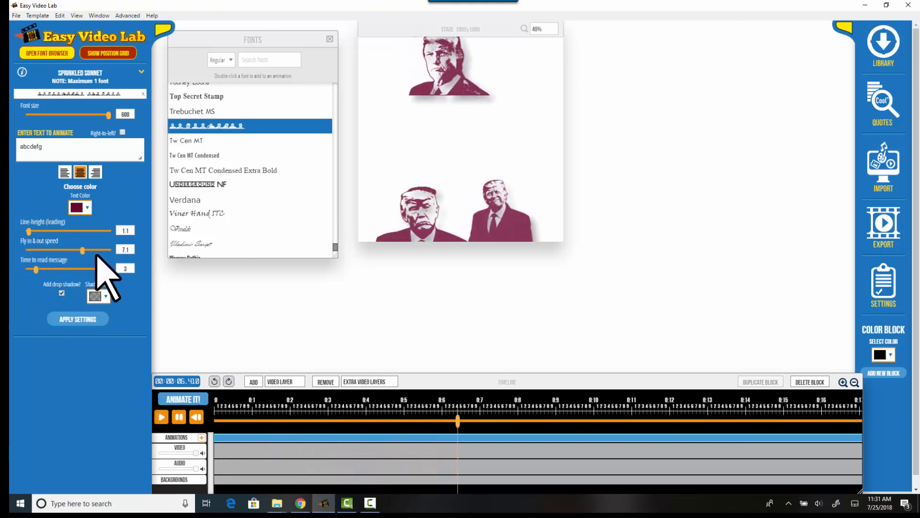
left_click(85, 318)
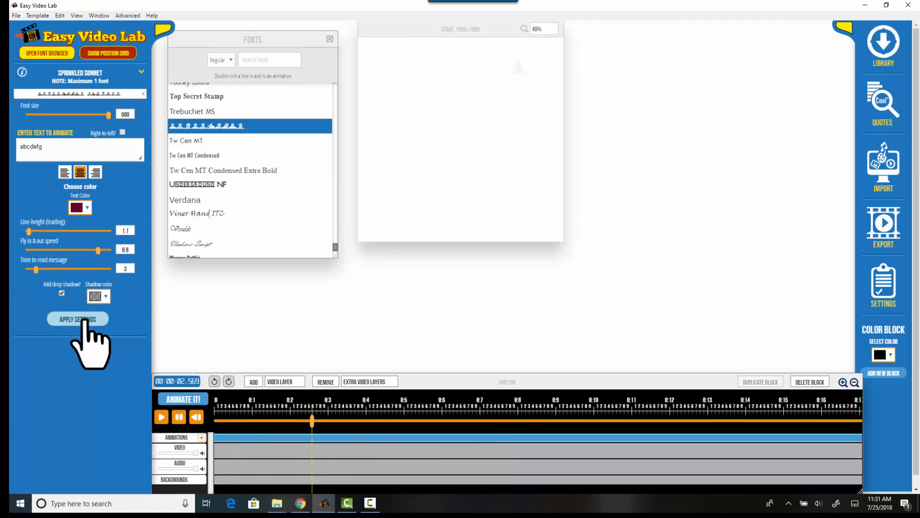
Set the fly in and out speed to 0.5 and the font size to 291, and apply the settings.
left_click_drag(100, 250, 13, 252)
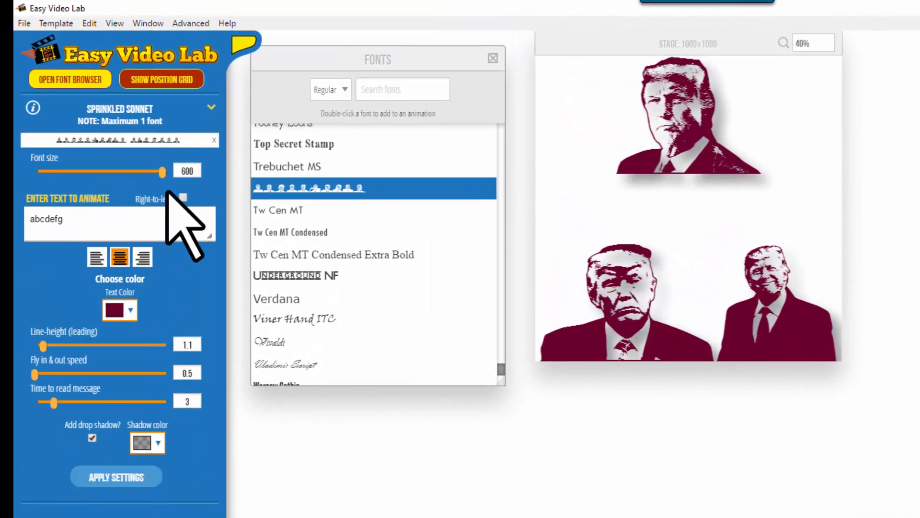
left_click_drag(162, 171, 100, 181)
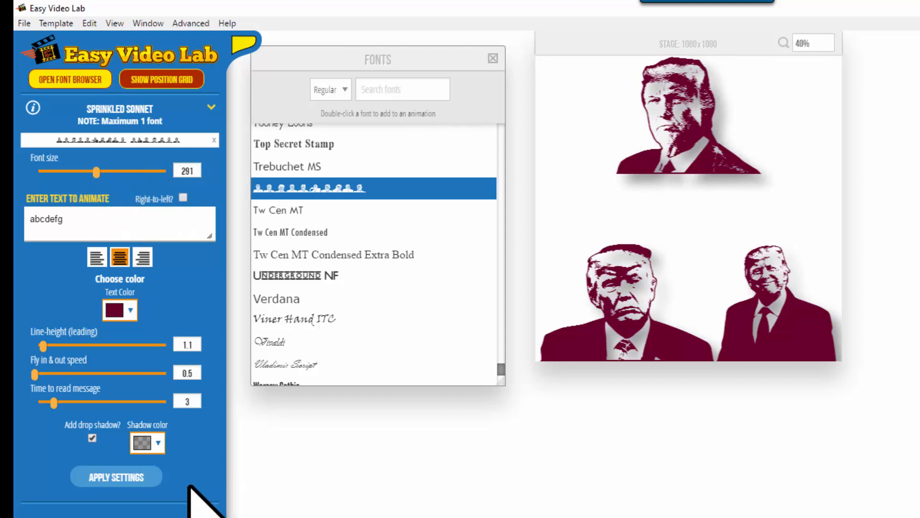
left_click(129, 483)
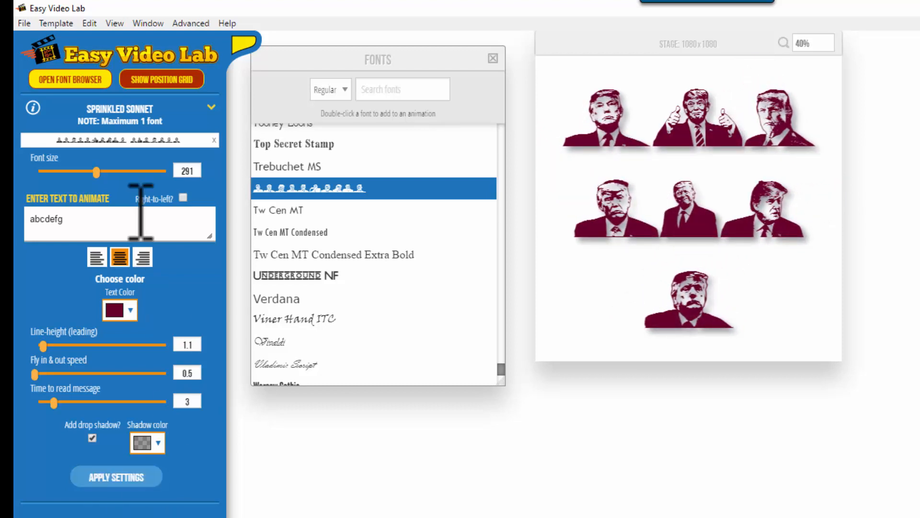
Open the Dimensional Jolt animation's settings, enter A as the text and set the font size to 600.
left_click(211, 107)
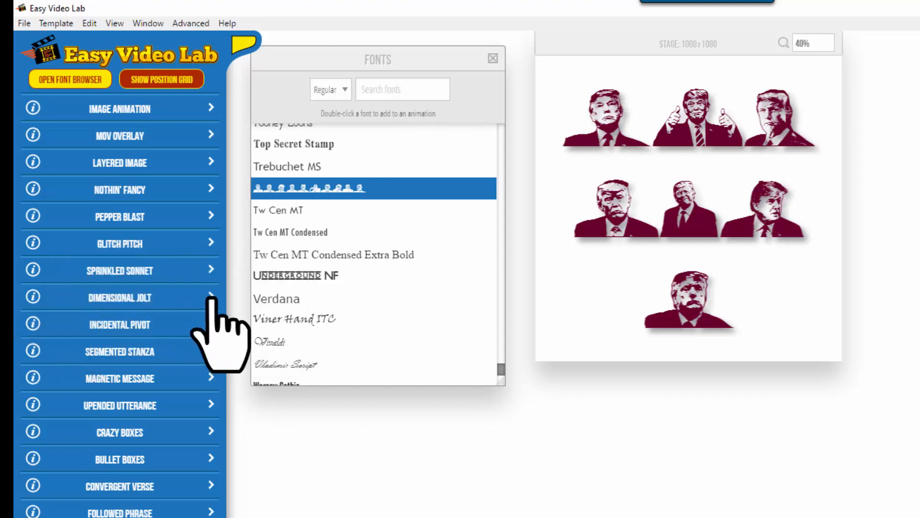
left_click(210, 297)
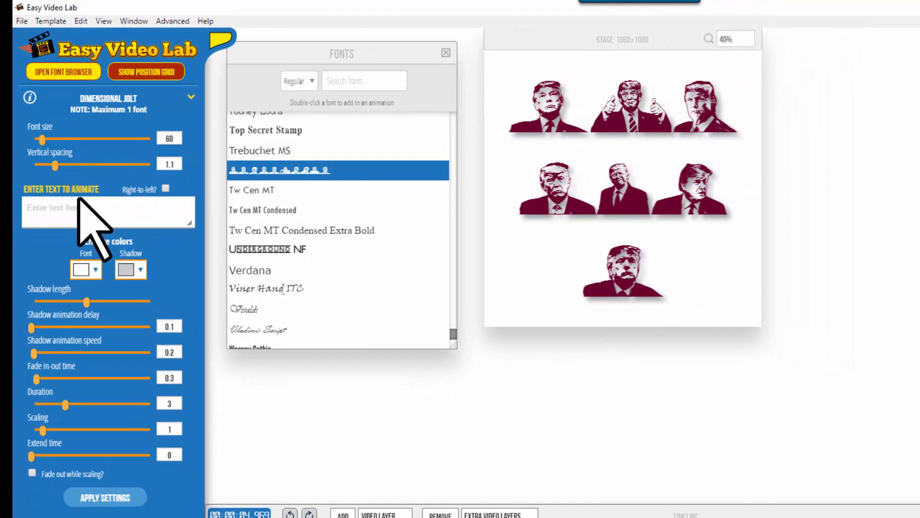
left_click(87, 208)
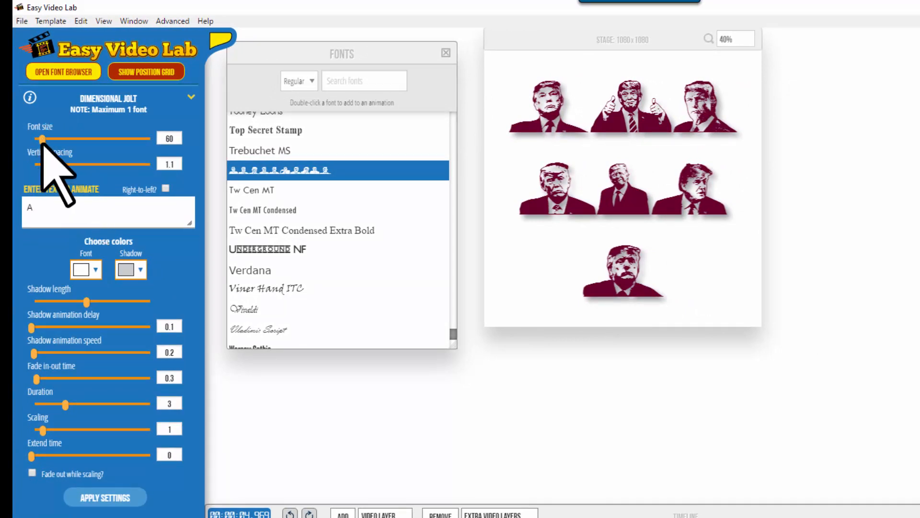
left_click_drag(42, 139, 153, 140)
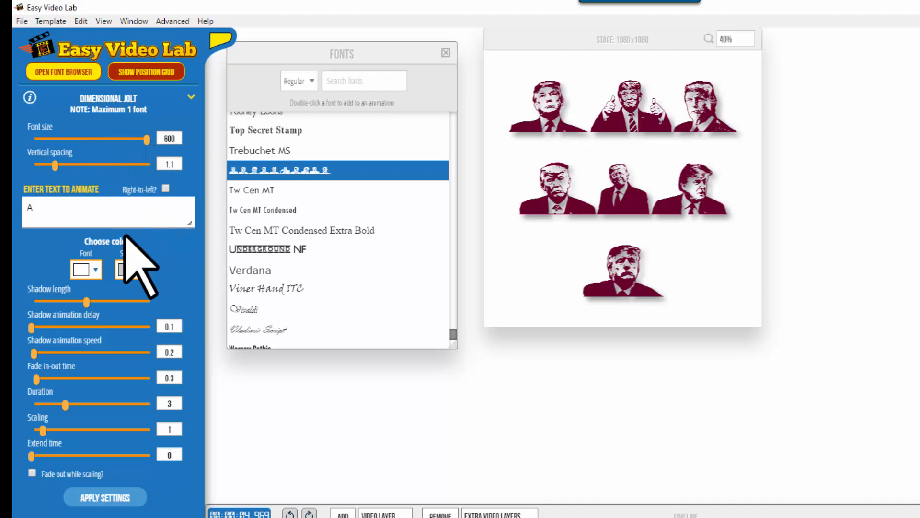
Set the Dimensional Jolt font color to dark maroon and overwrite the block with this animation in the Trumpolina font.
left_click(92, 269)
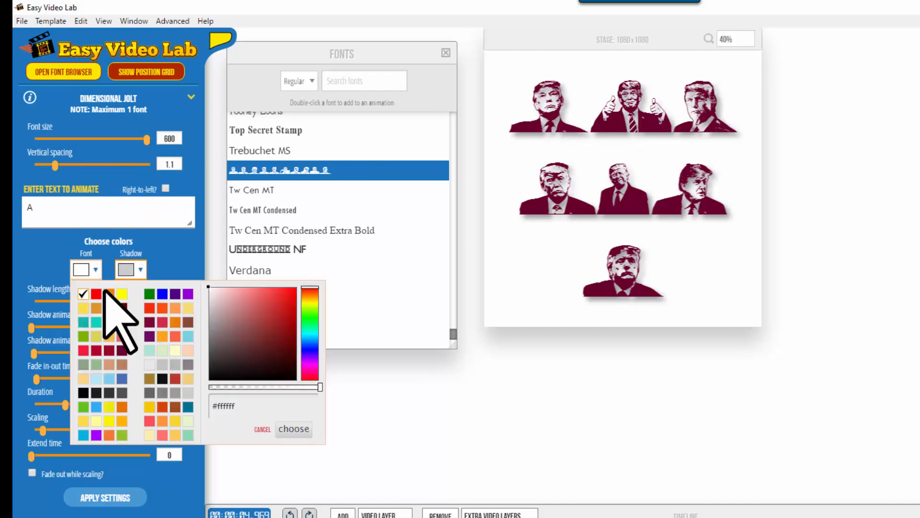
left_click(122, 351)
left_click(293, 429)
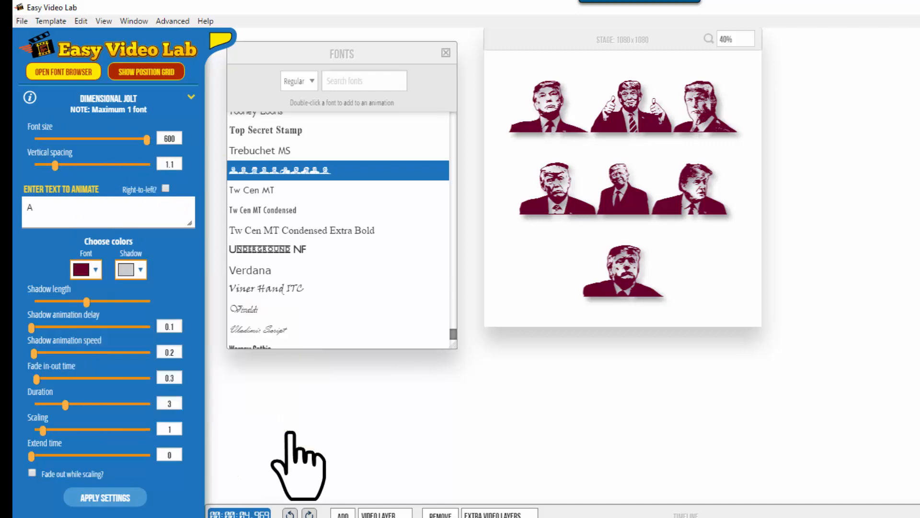
left_click(124, 499)
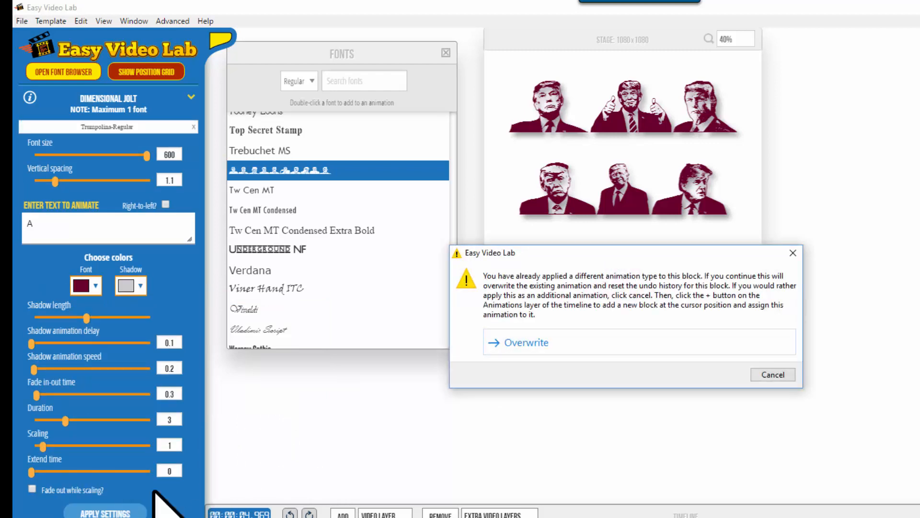
left_click(556, 346)
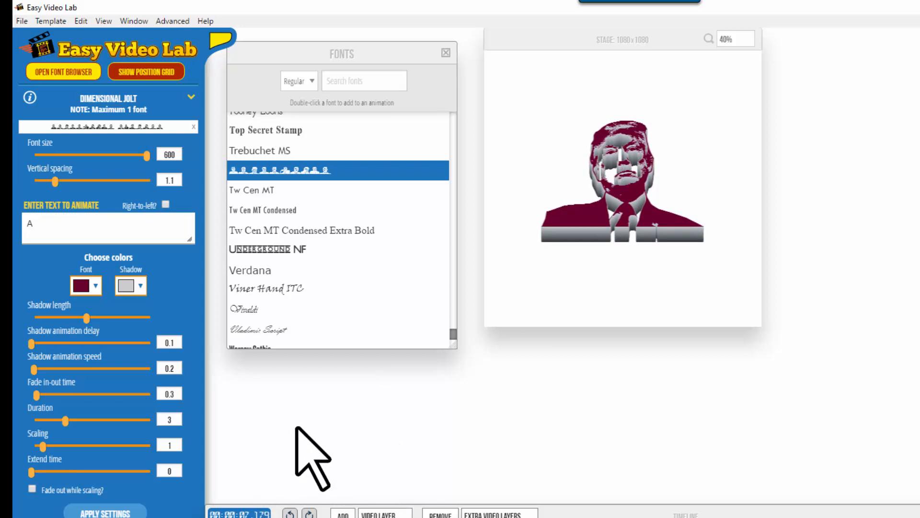
Set the Dimensional Jolt shadow color to yellow #ffff00, shorten the shadow length and apply the settings.
left_click(144, 287)
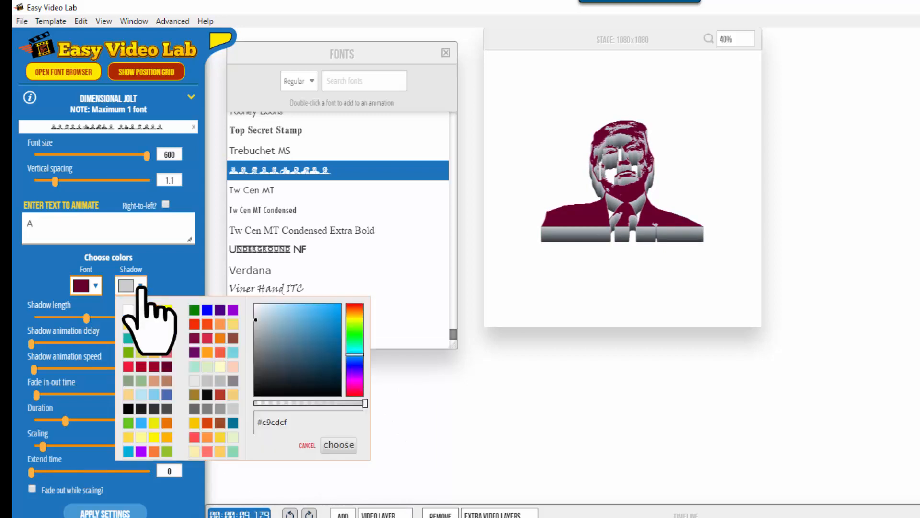
left_click(167, 309)
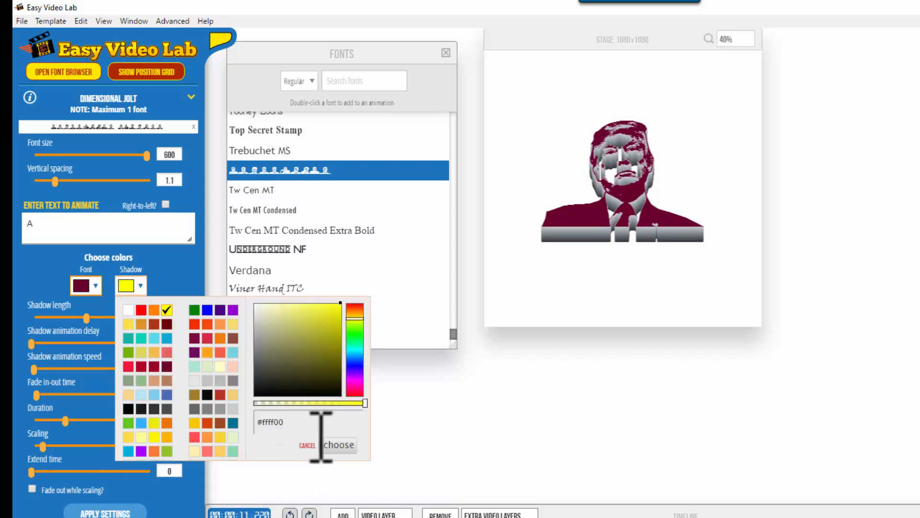
left_click(339, 444)
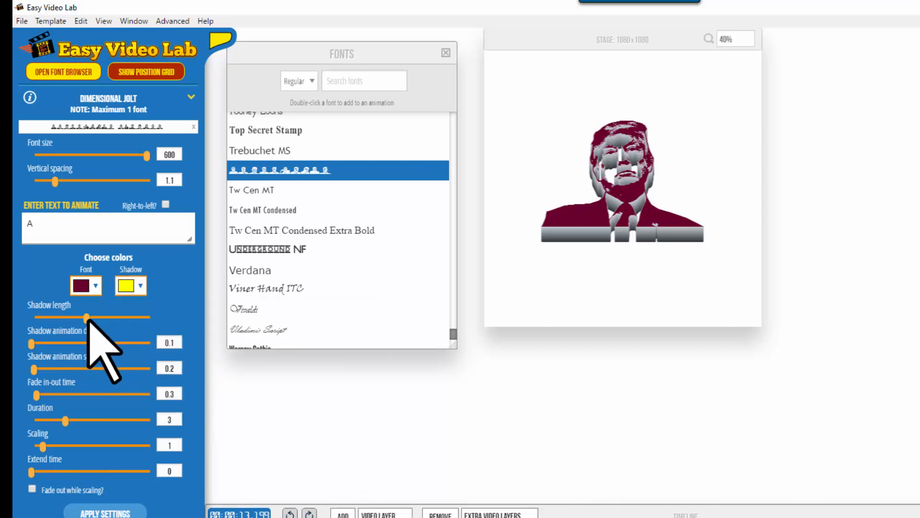
left_click_drag(72, 318, 50, 318)
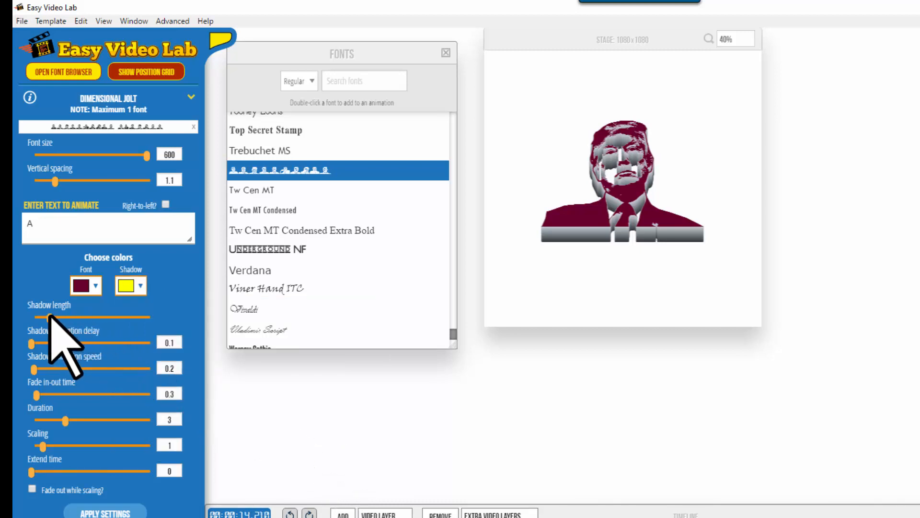
left_click(119, 514)
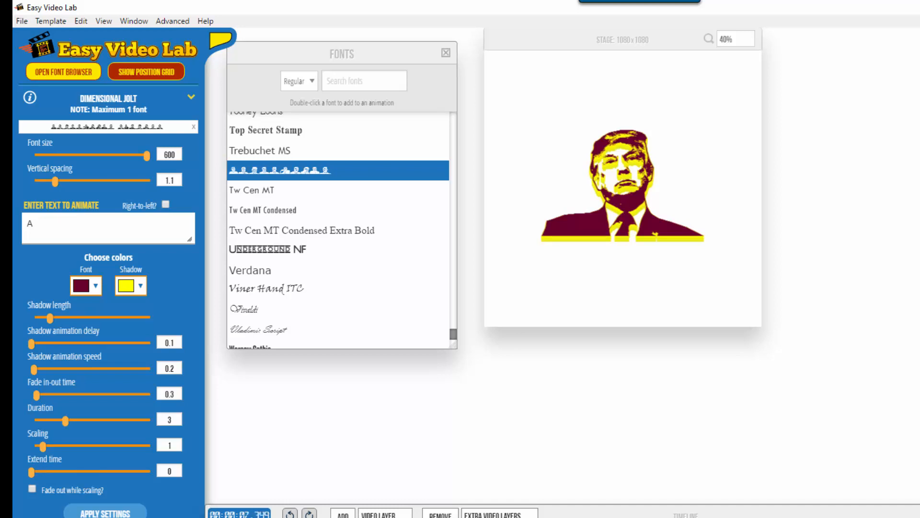
Change the Dimensional Jolt shadow color to light gray.
left_click(141, 287)
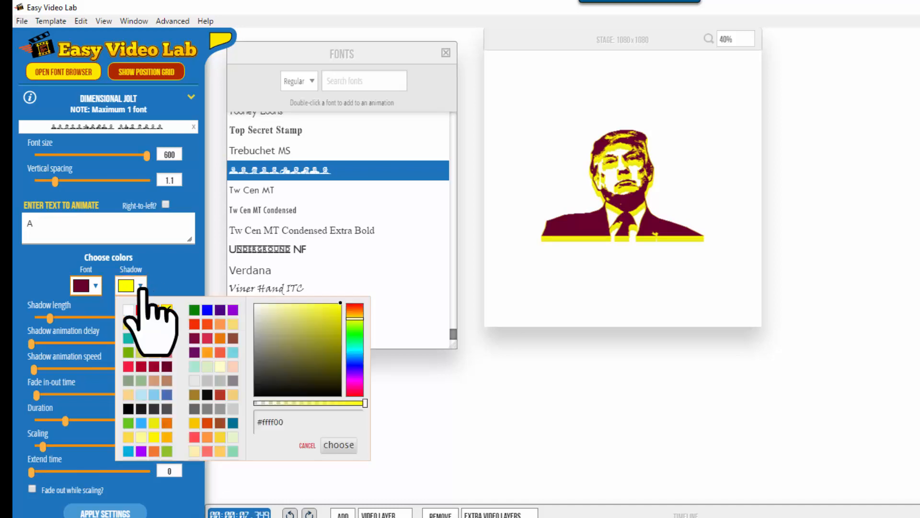
left_click(219, 380)
left_click(339, 444)
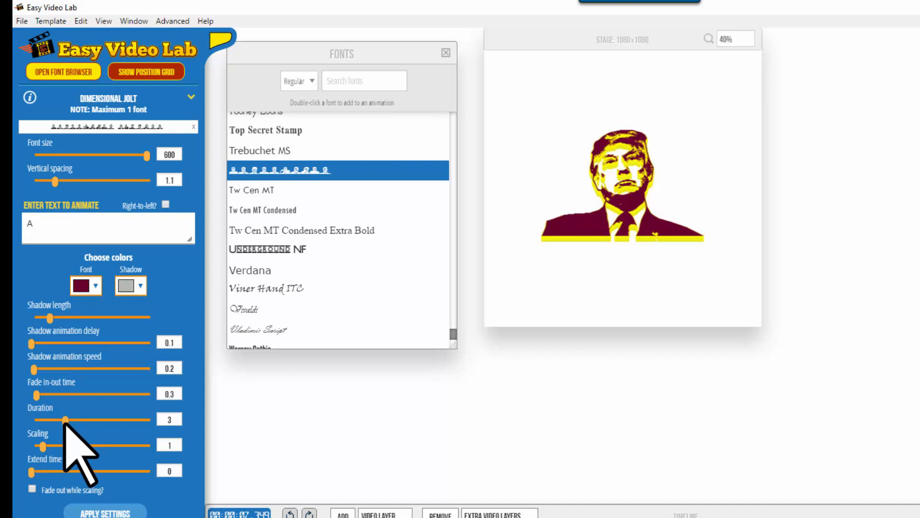
Shorten the Dimensional Jolt duration to 1.1, apply the settings and close this animation's options.
left_click_drag(65, 422, 44, 421)
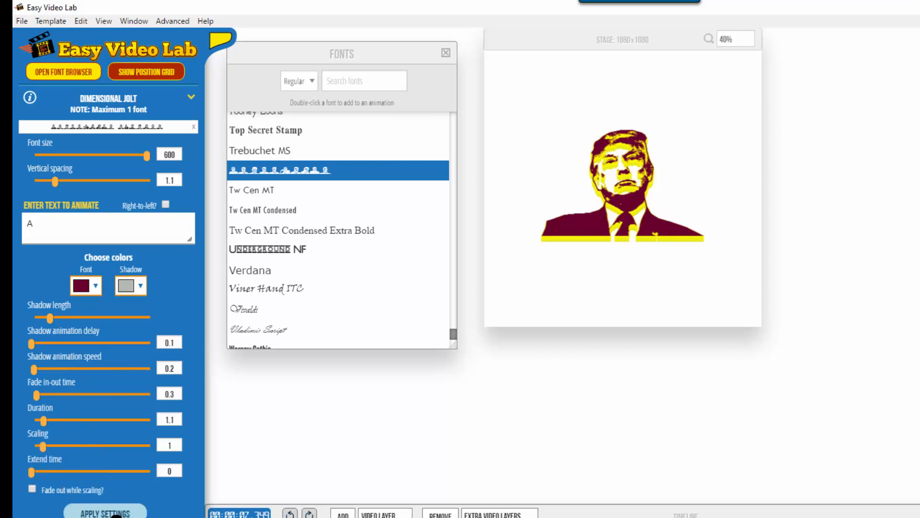
left_click(115, 514)
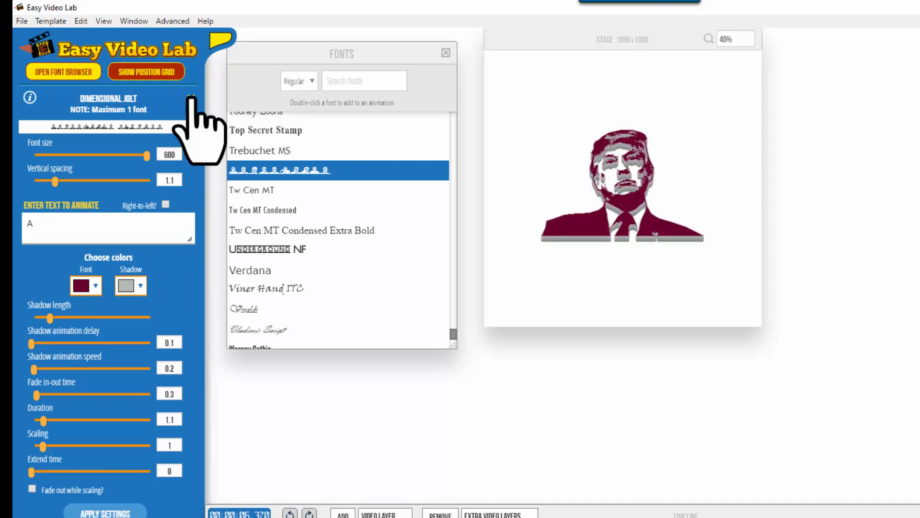
left_click(191, 97)
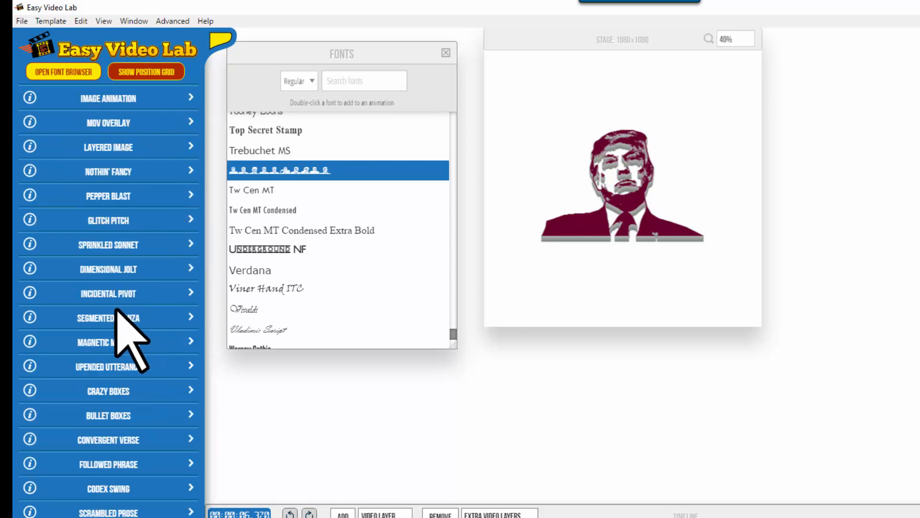
Preview the Incidental Pivot and Segmented Stanza animations and view the Segmented Stanza information.
mouse_move(30, 293)
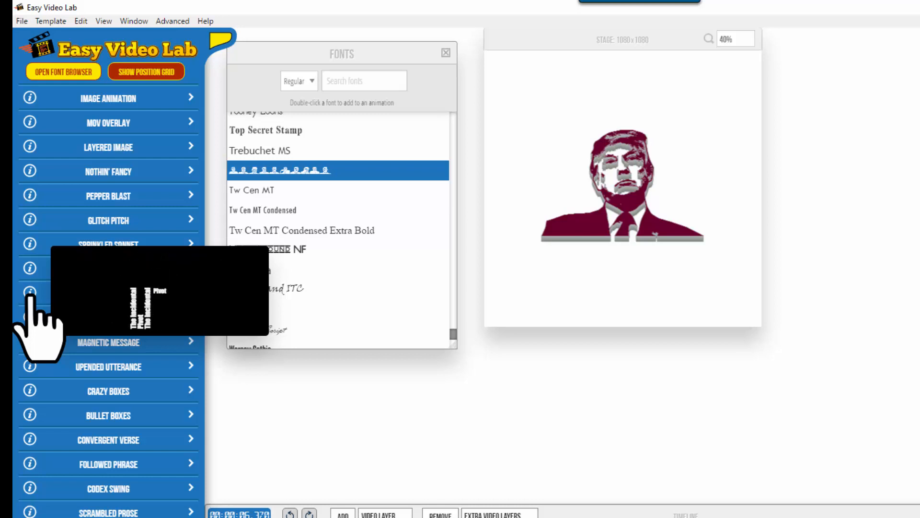
mouse_move(30, 316)
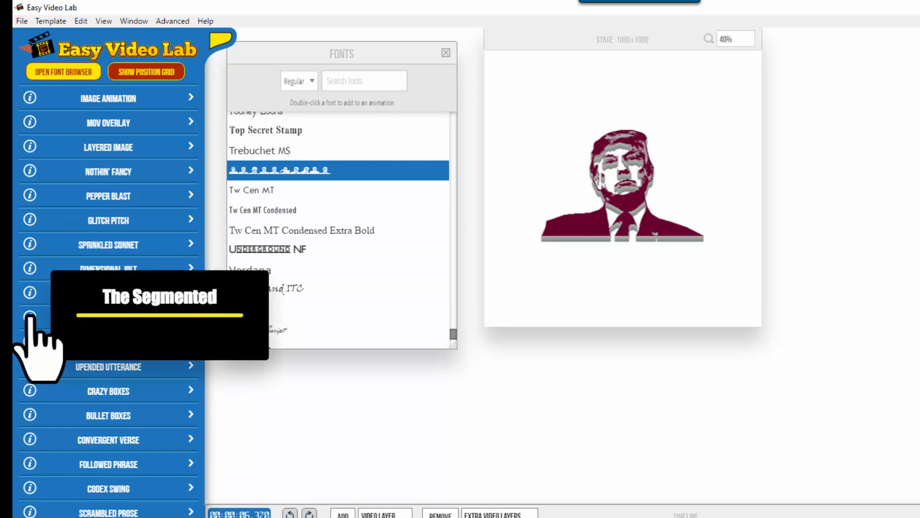
left_click(30, 317)
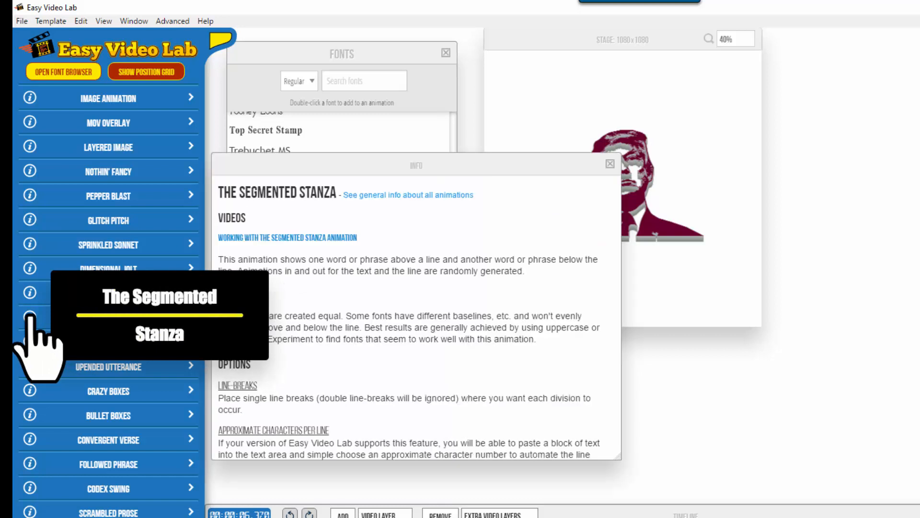
left_click(611, 163)
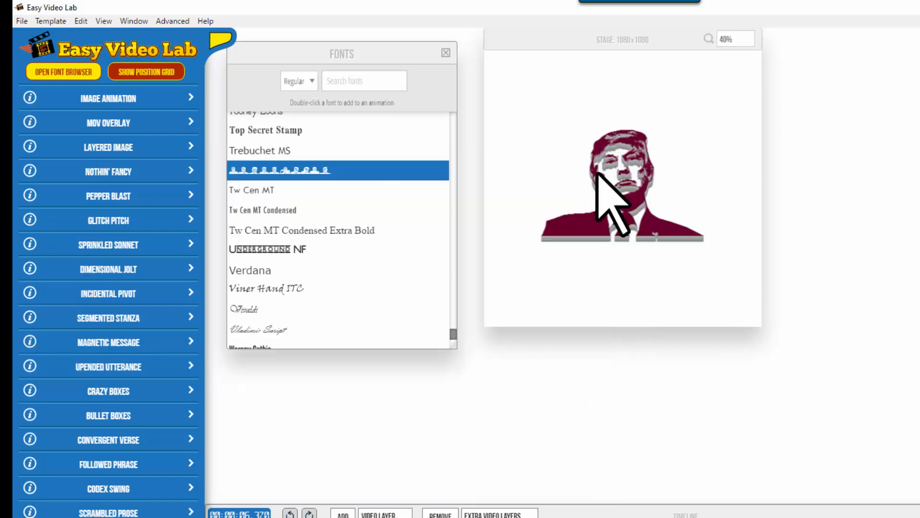
Open the Magnetic Message animation's settings and enter a b c d e f g h as the text.
left_click(190, 341)
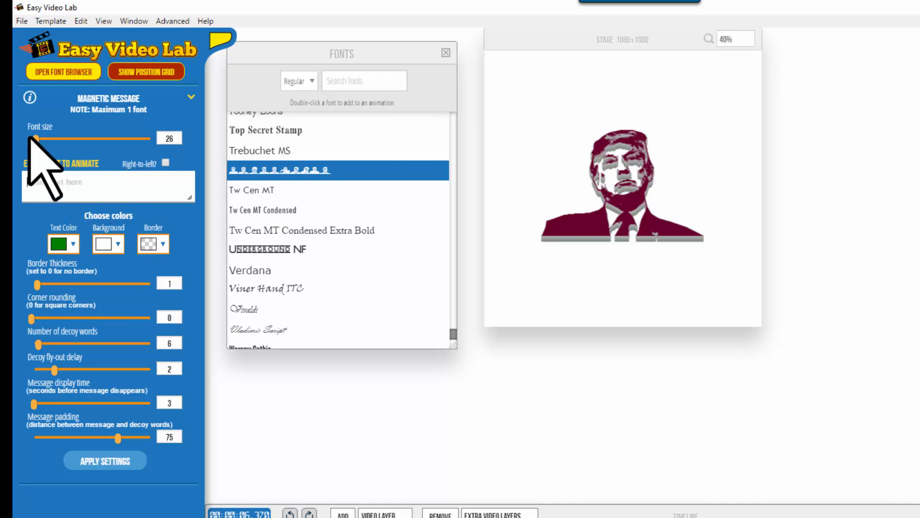
mouse_move(30, 97)
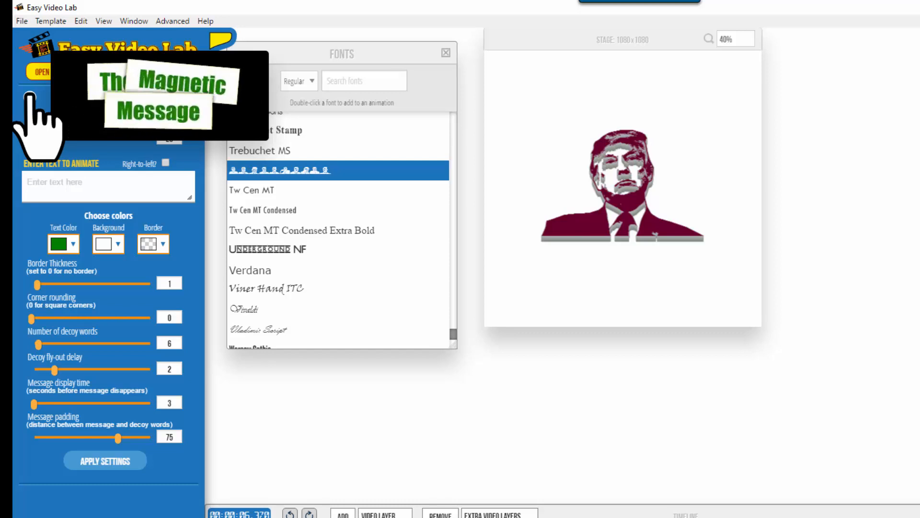
type("a")
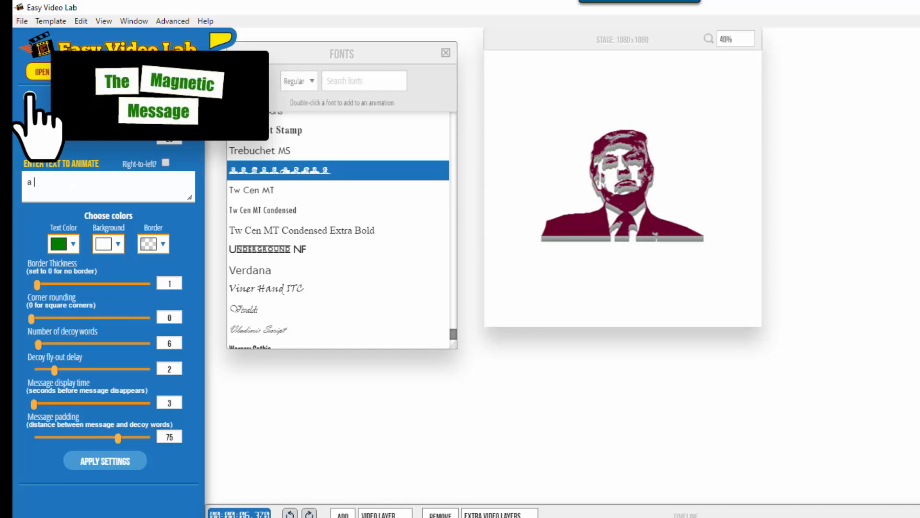
type(" b c d")
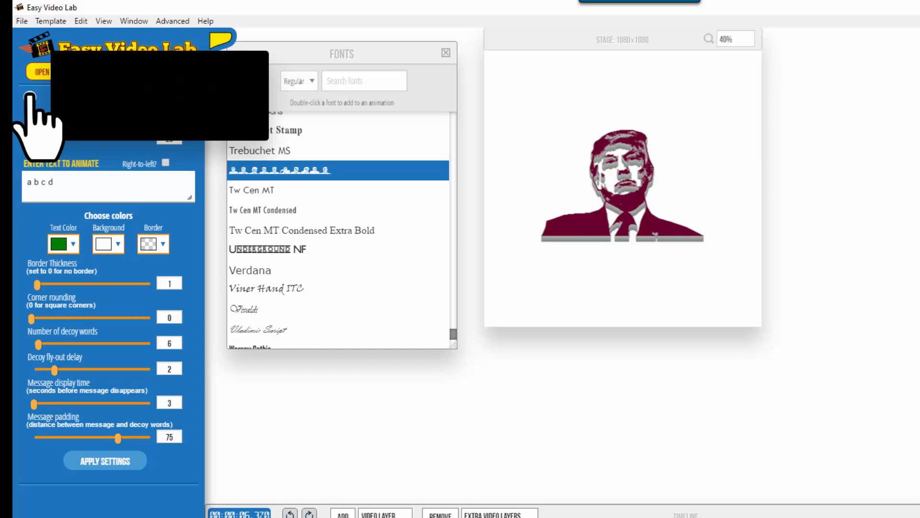
type(" e f g h")
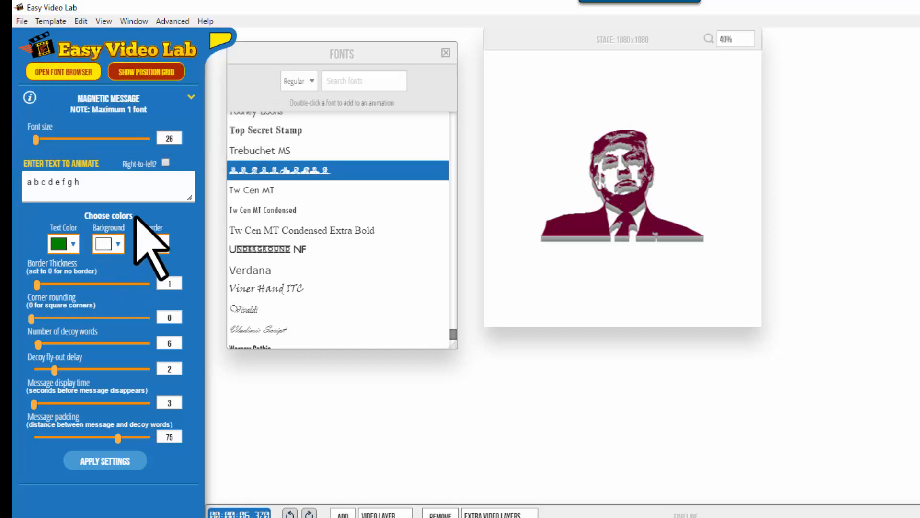
Set the Magnetic Message text color to white and its background color to green.
left_click(72, 247)
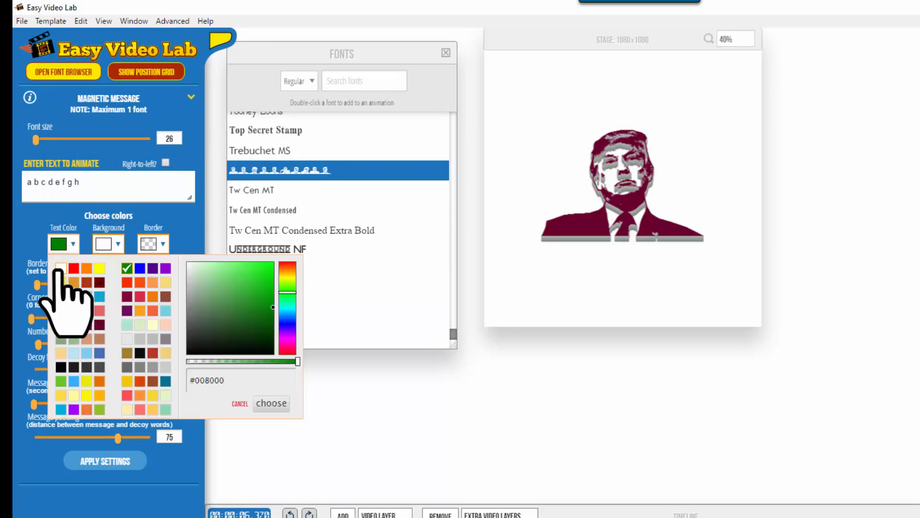
left_click(60, 268)
left_click(277, 405)
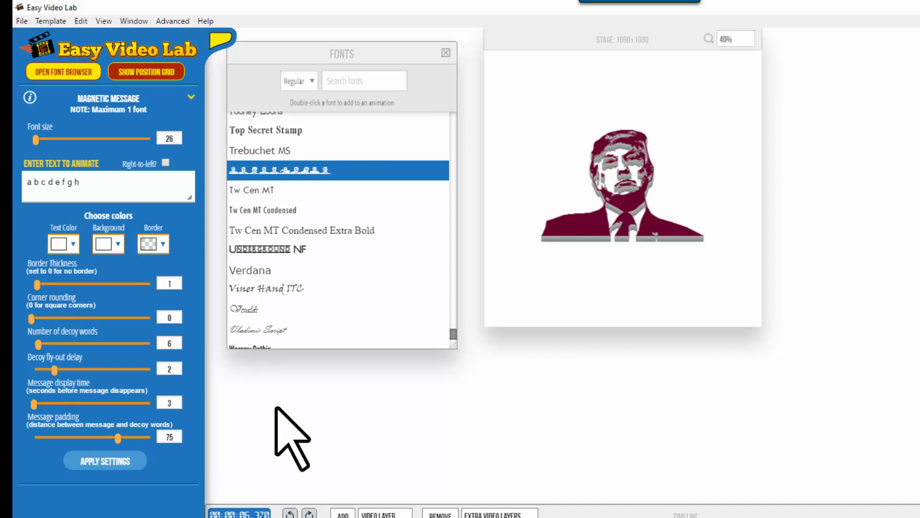
left_click(116, 245)
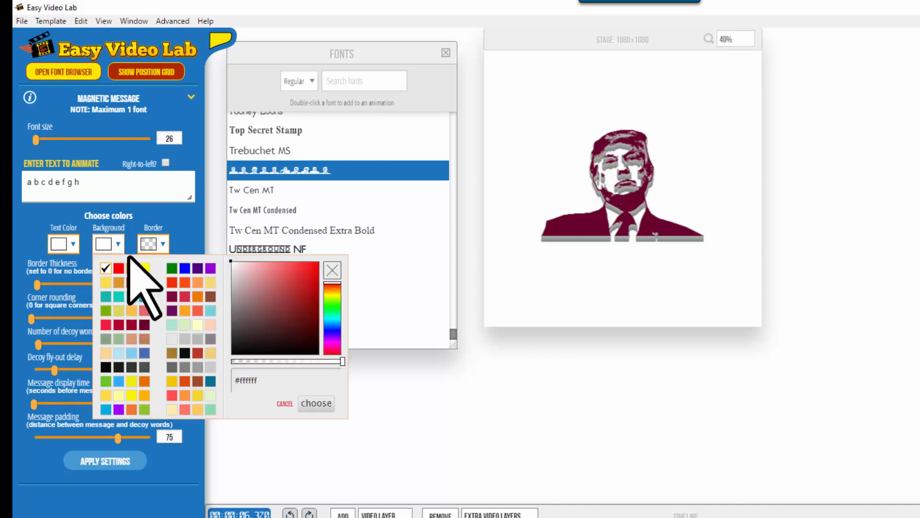
left_click(172, 267)
left_click(317, 403)
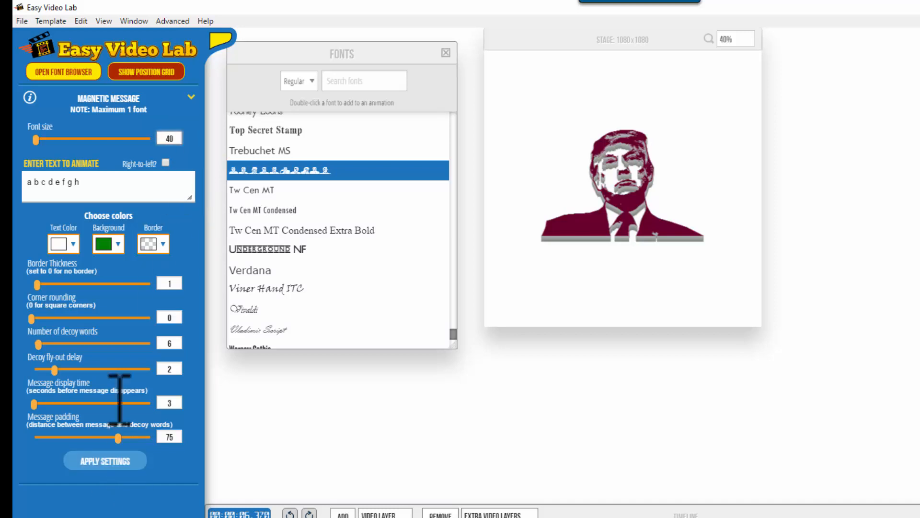
Set the font size to 40 and overwrite the block with the Magnetic Message animation in the Trumpolina font.
left_click(93, 462)
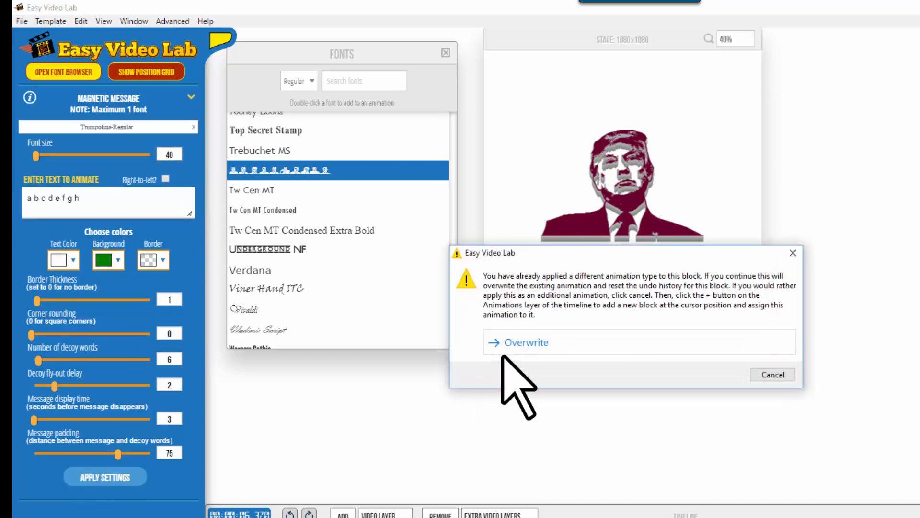
left_click(529, 349)
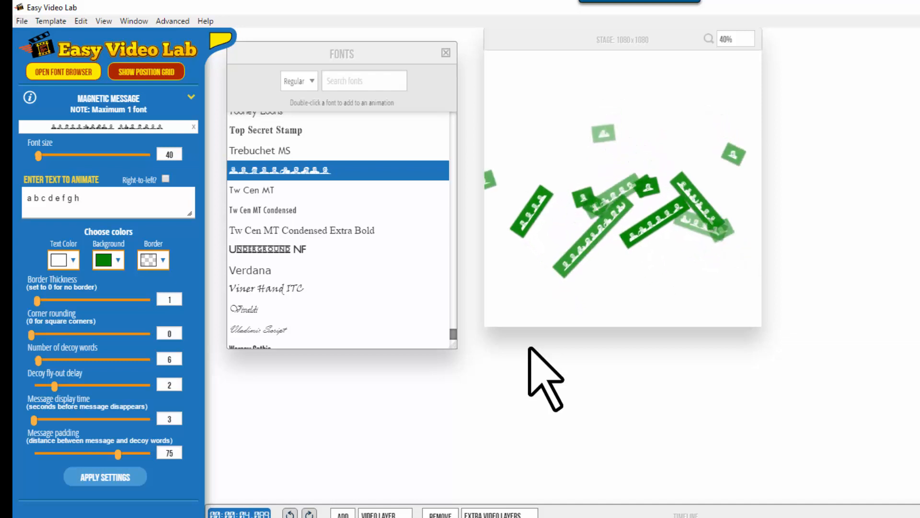
left_click(191, 98)
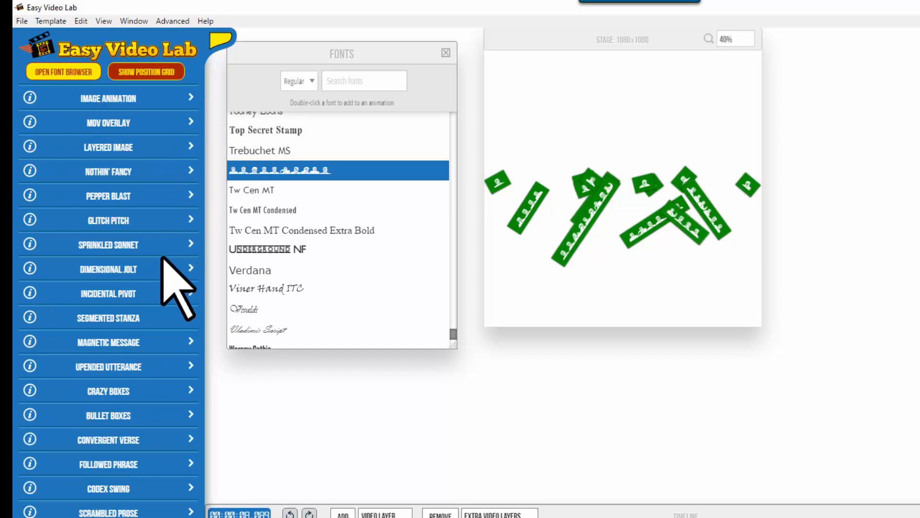
Open the Upended Utterance animation's settings, enter abcde as the text and overwrite the block with it in the Trumpolina font.
left_click(30, 366)
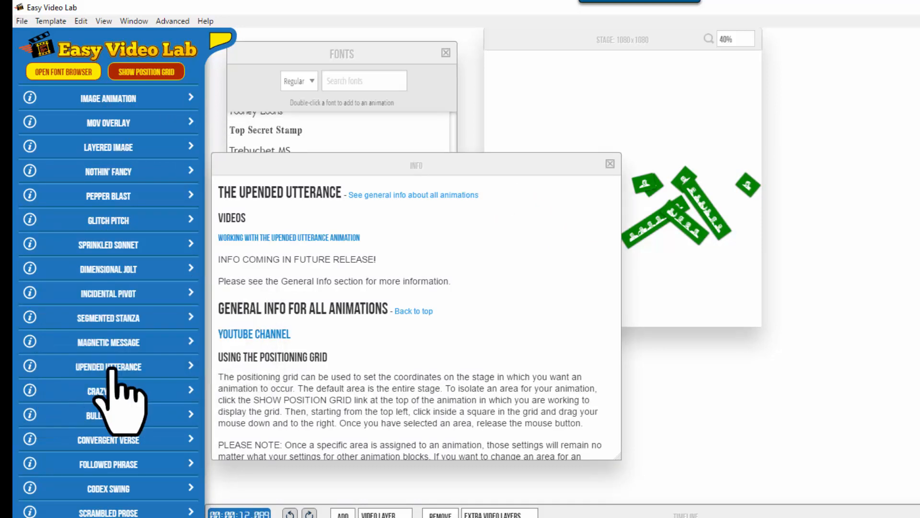
left_click(187, 366)
left_click(146, 193)
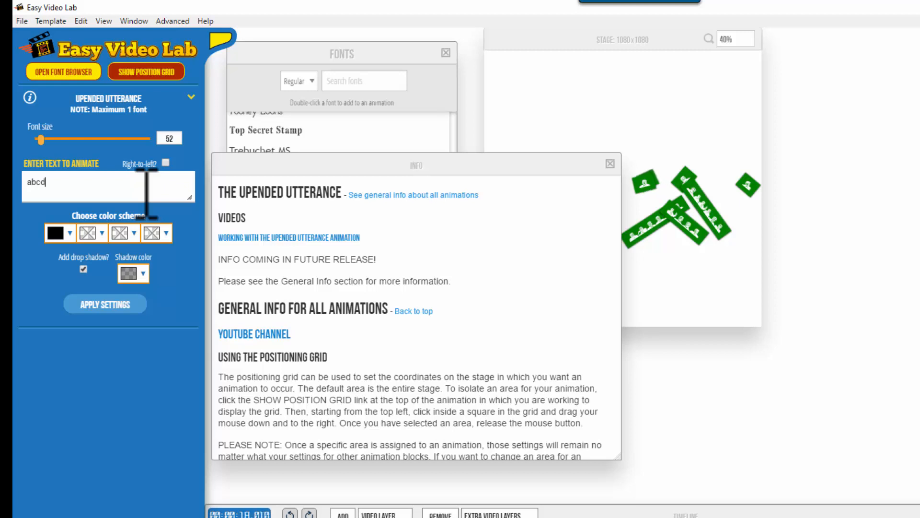
type("abcde")
left_click(78, 303)
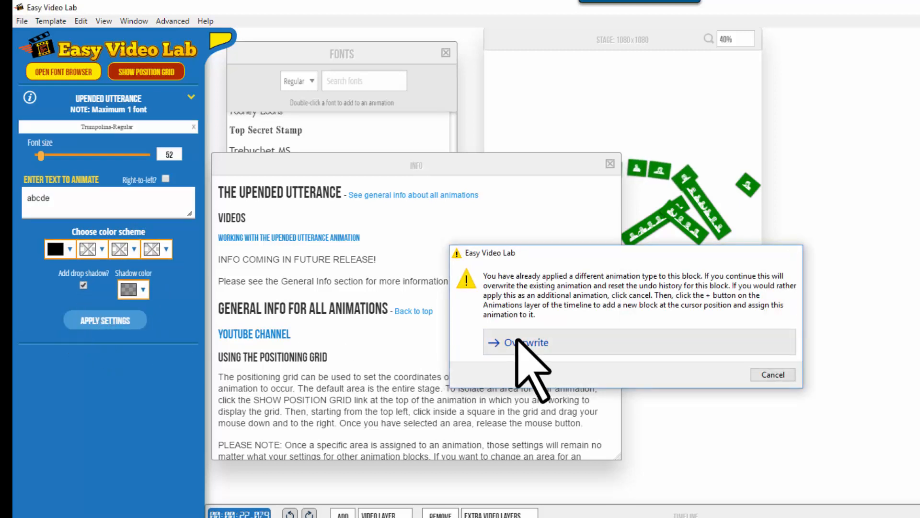
left_click(517, 340)
left_click(610, 164)
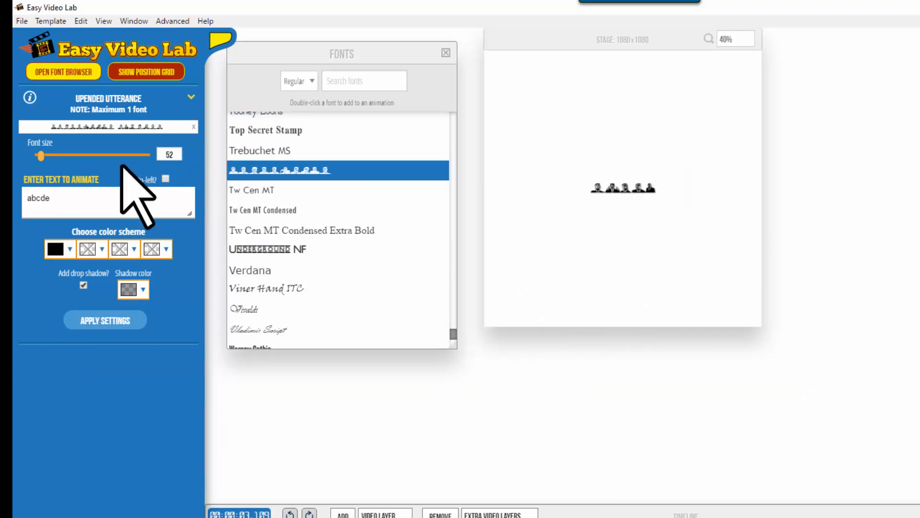
Try the Upended Utterance text at font size 600, reduce it to 218 and apply the settings.
left_click_drag(43, 156, 149, 155)
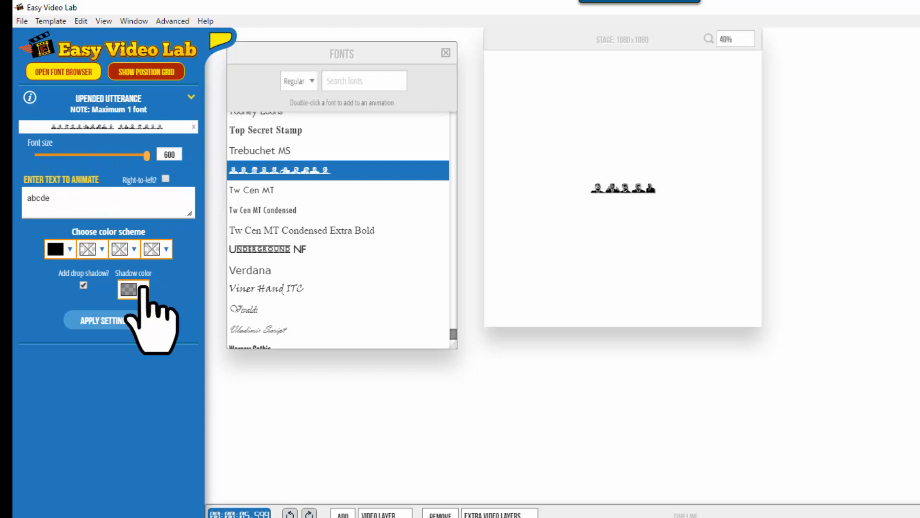
left_click(123, 321)
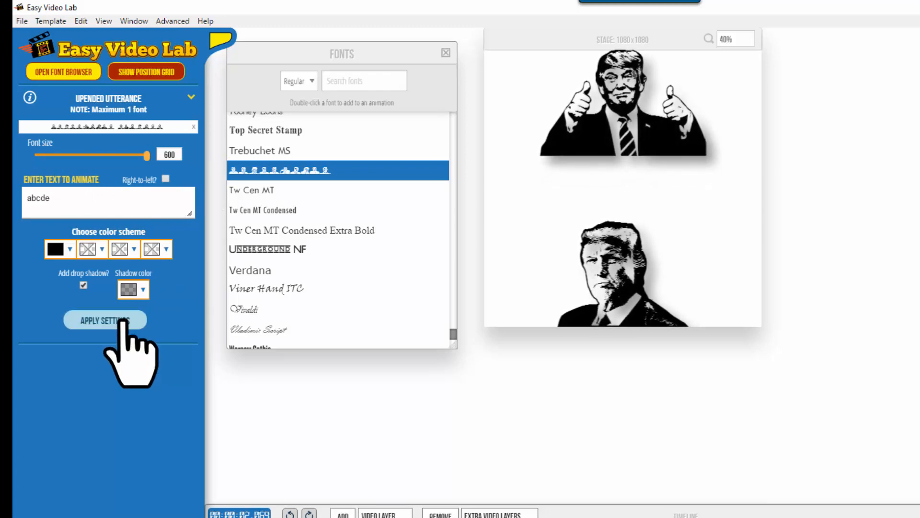
left_click_drag(83, 160, 72, 162)
left_click(123, 319)
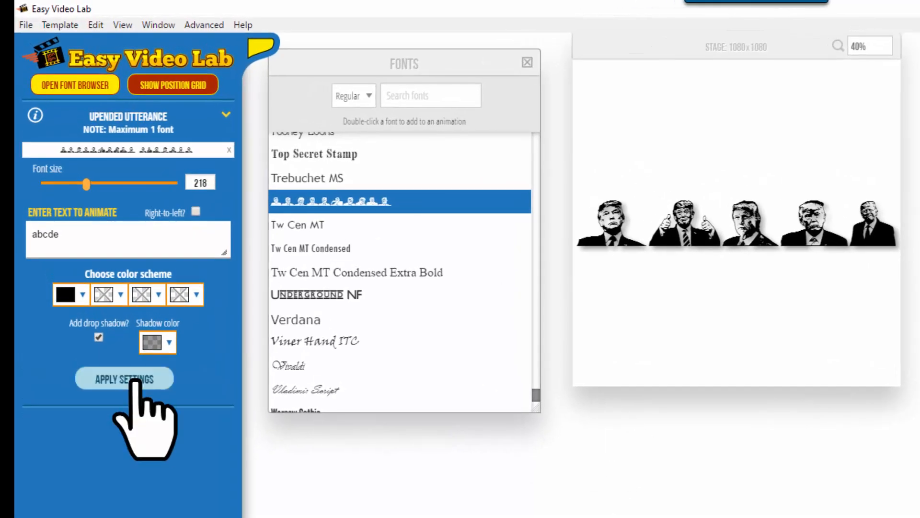
left_click(135, 378)
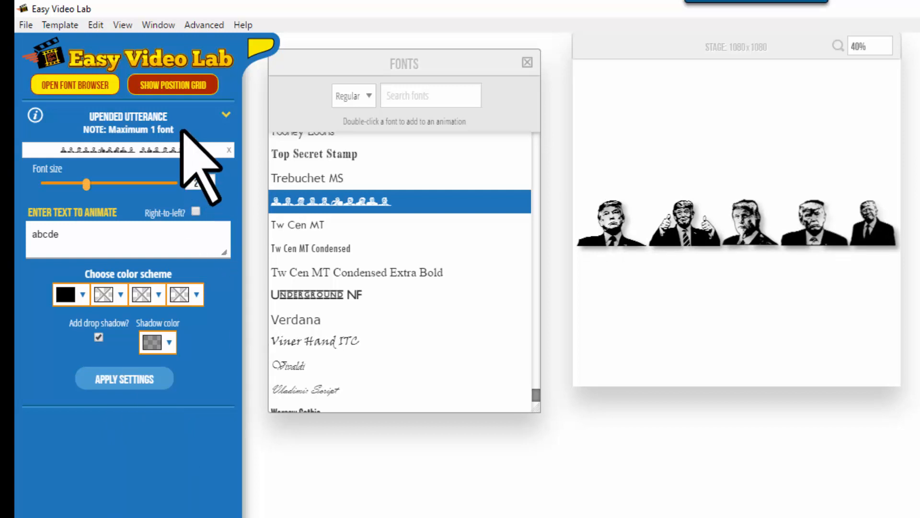
Use the position grid to confine the Upended Utterance to a full-width band along the stage's upper quarter, apply it and hide the grid.
left_click(178, 84)
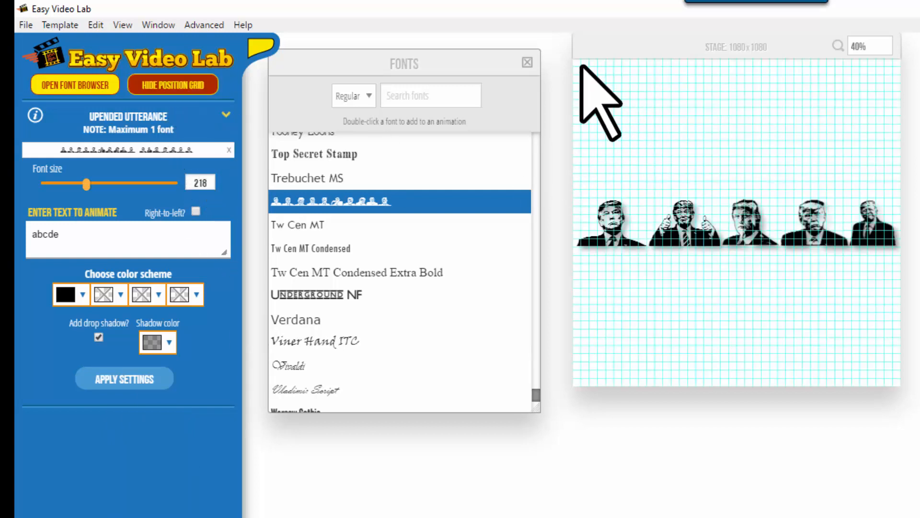
left_click_drag(580, 75, 919, 136)
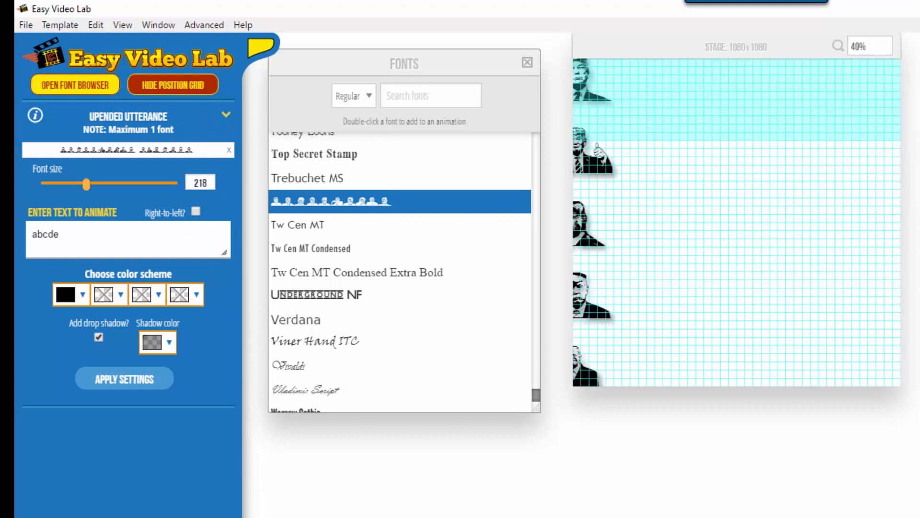
left_click(155, 379)
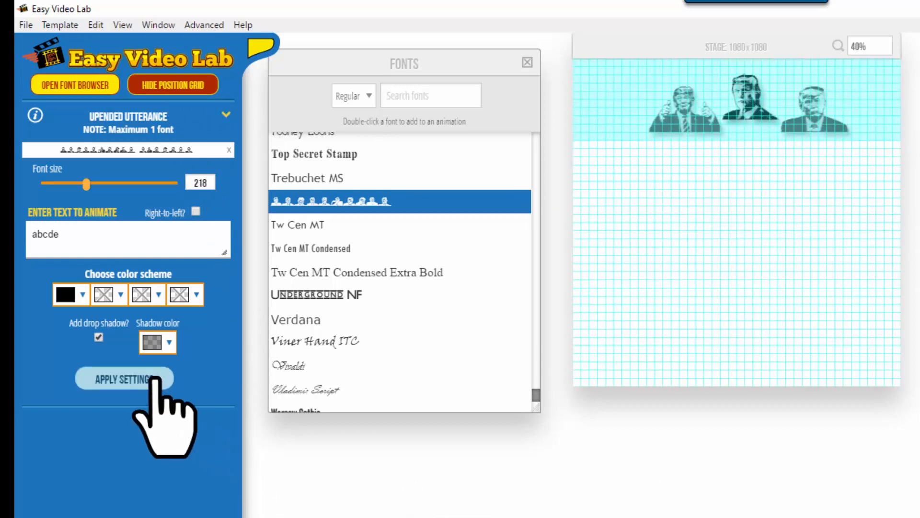
left_click(187, 91)
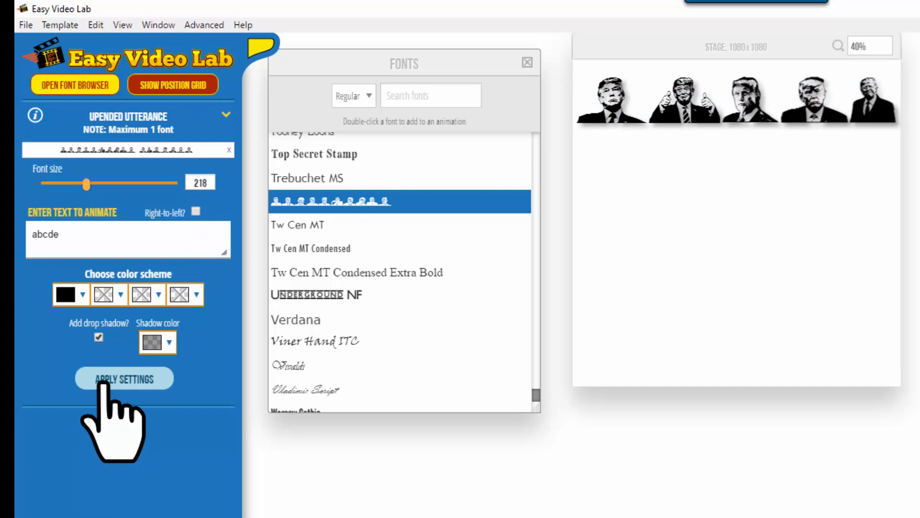
left_click(102, 381)
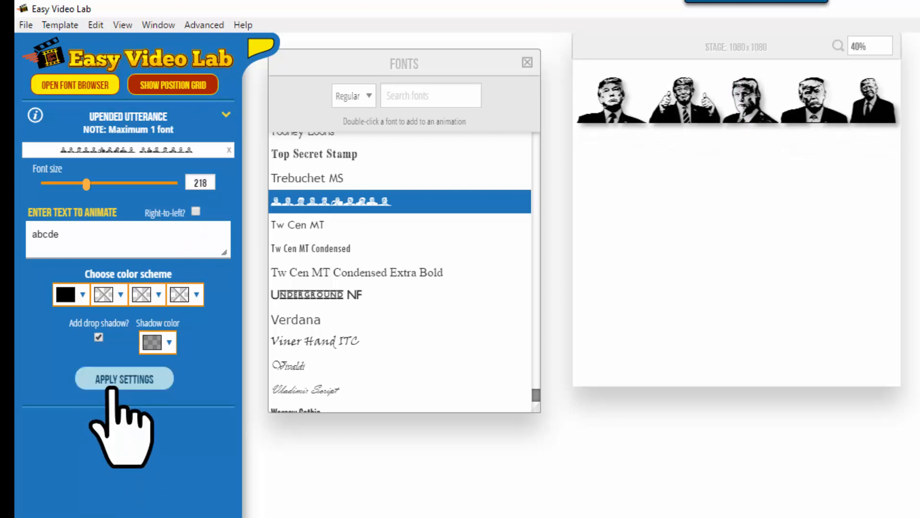
left_click(111, 389)
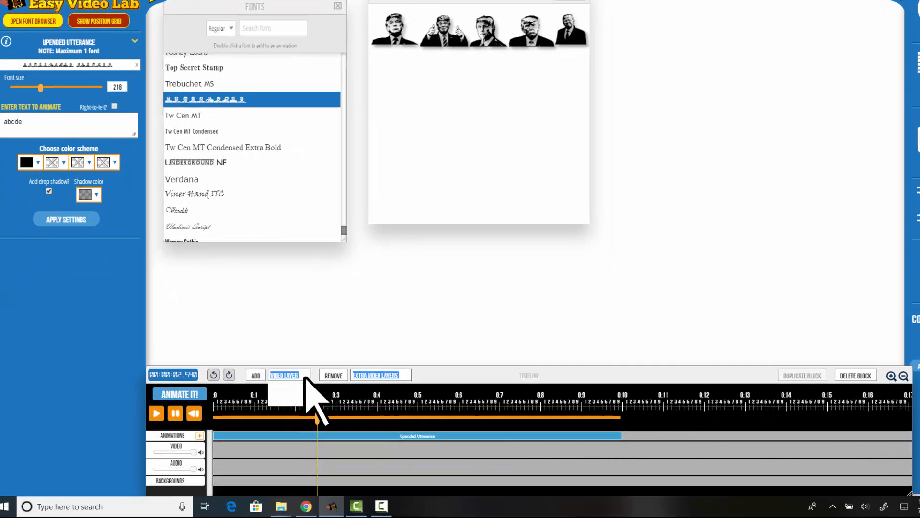
Add a second animation layer to the timeline.
left_click(288, 385)
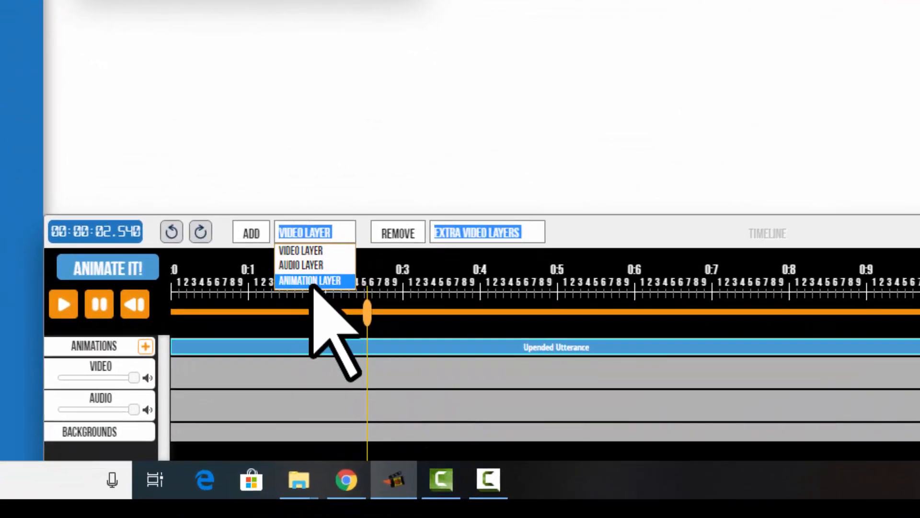
left_click(311, 282)
left_click(250, 235)
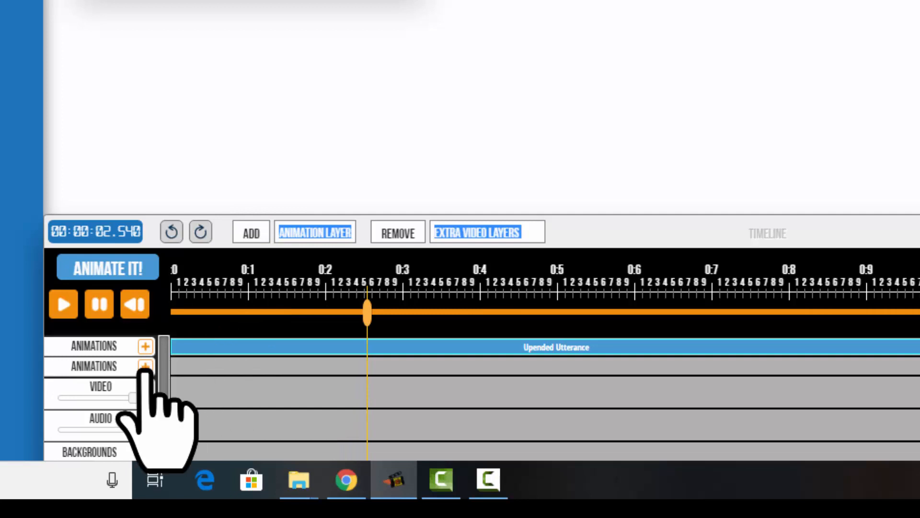
Add a block to the second animation layer and load the DonaldTrump-b image into its Image Animation.
left_click(145, 366)
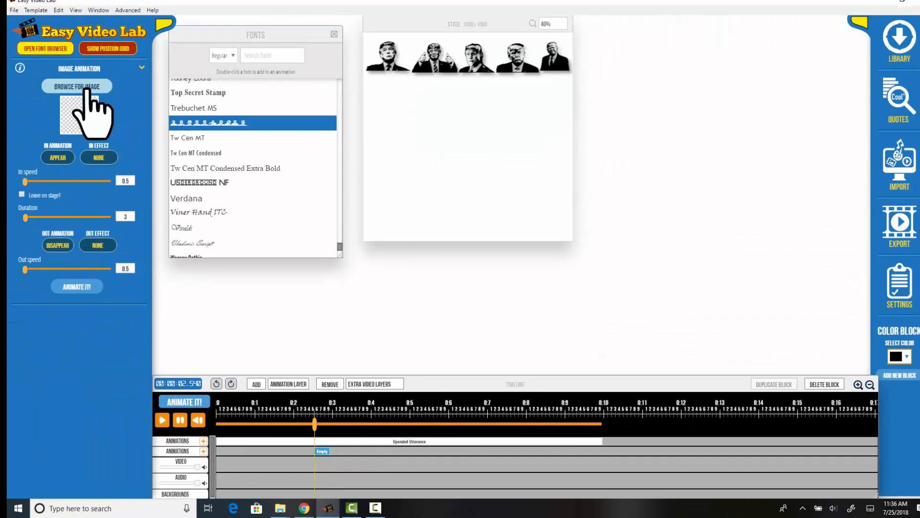
left_click(87, 89)
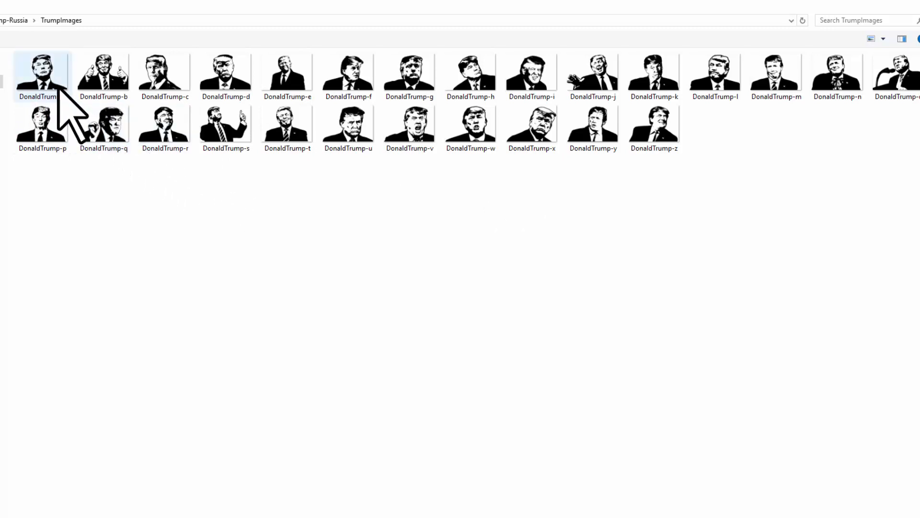
left_click(109, 67)
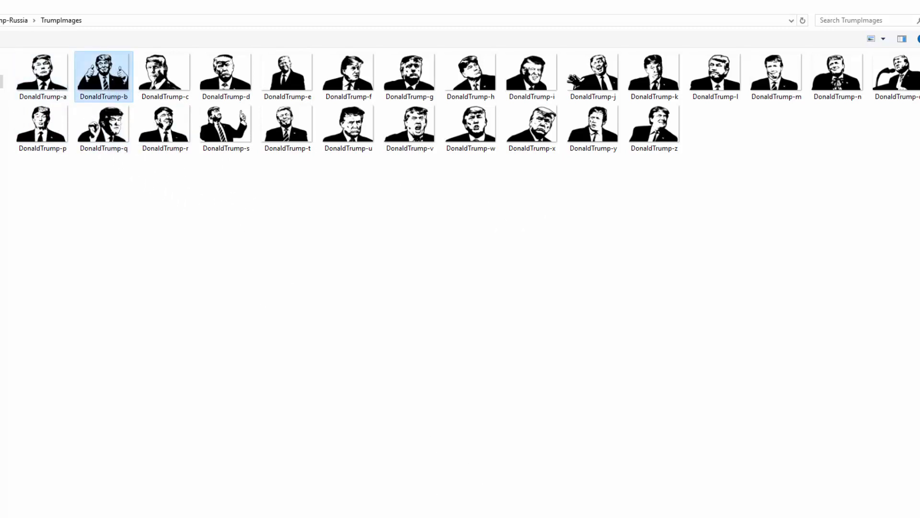
left_click(839, 509)
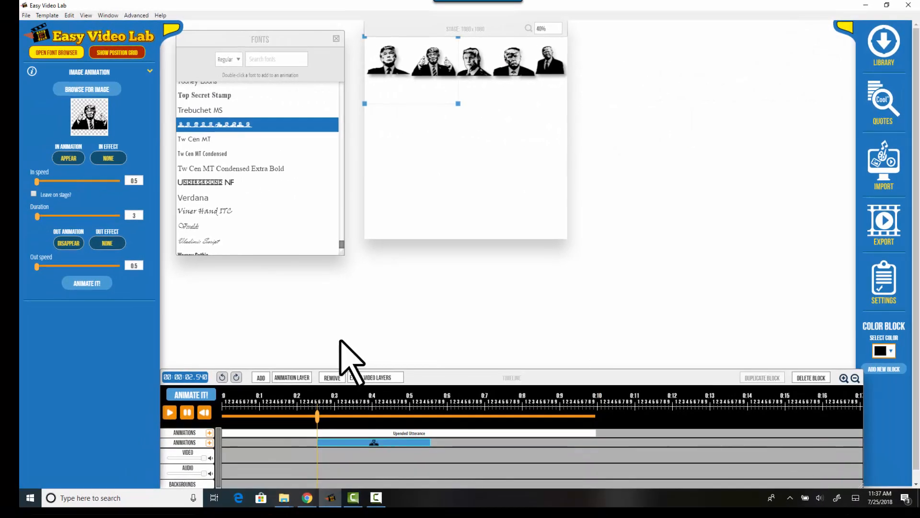
Animate the image in From Bottom with a Bounce effect, leave it on stage and apply the animation.
left_click(65, 159)
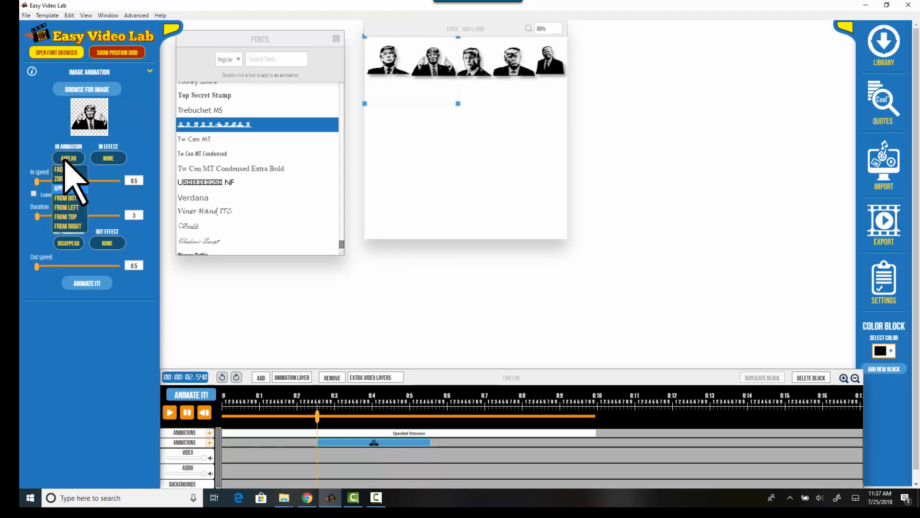
left_click(75, 198)
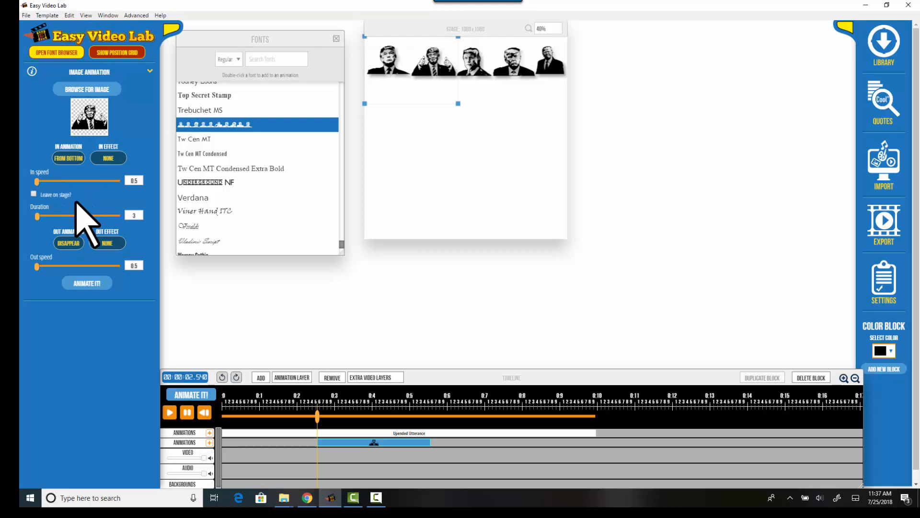
left_click(108, 156)
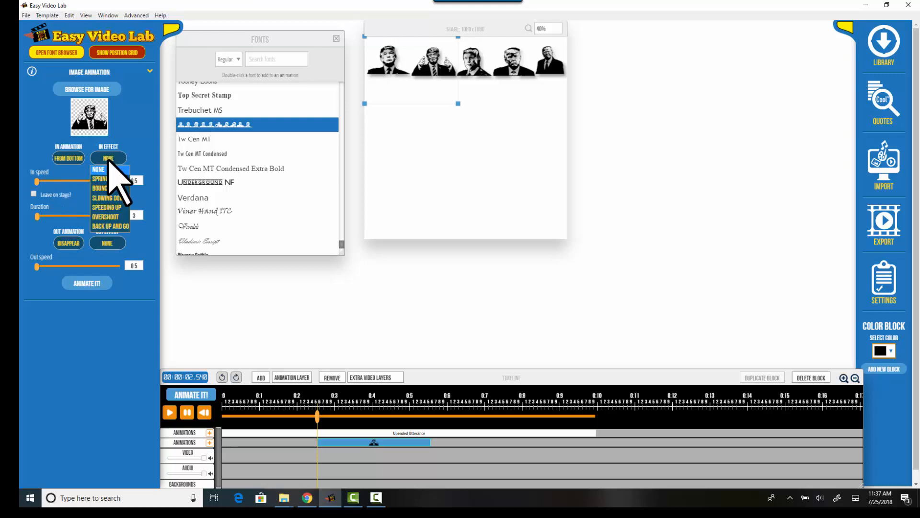
left_click(109, 188)
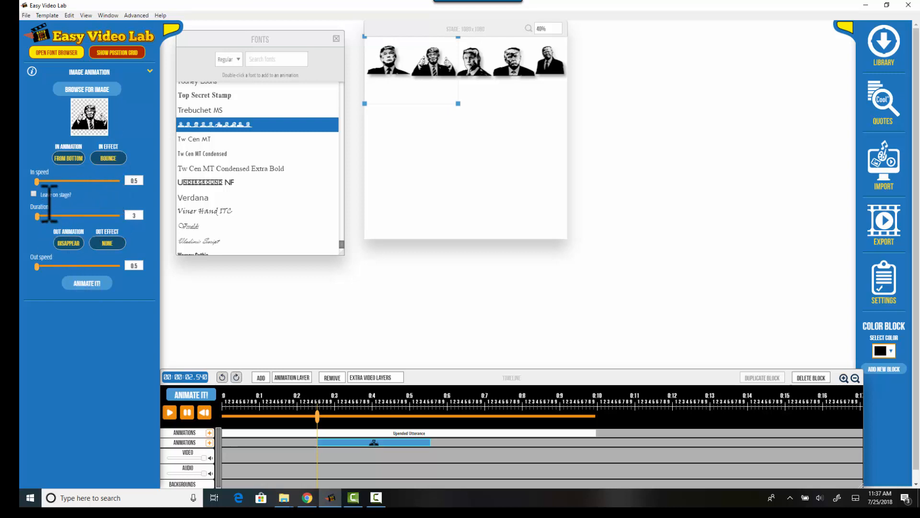
left_click(91, 282)
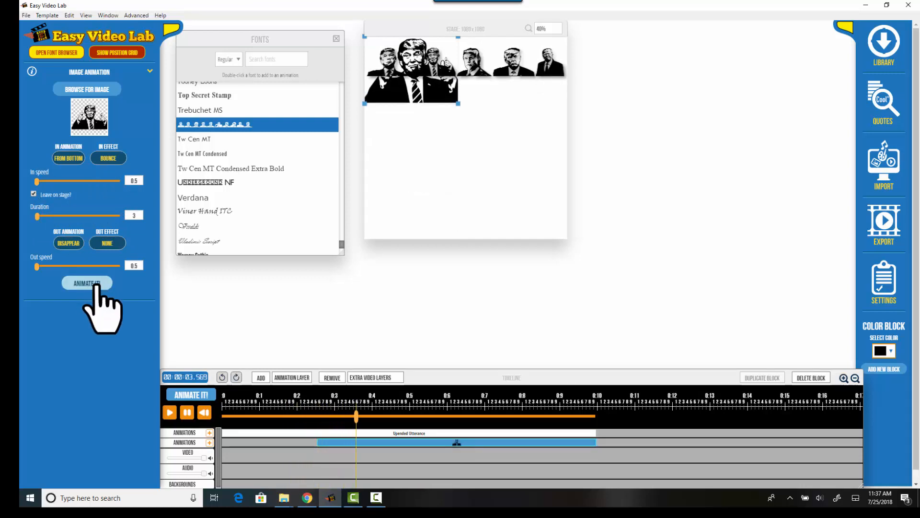
Pause playback, enlarge the thumbs-up image at the bottom centre of the stage and reapply its animation.
left_click(187, 412)
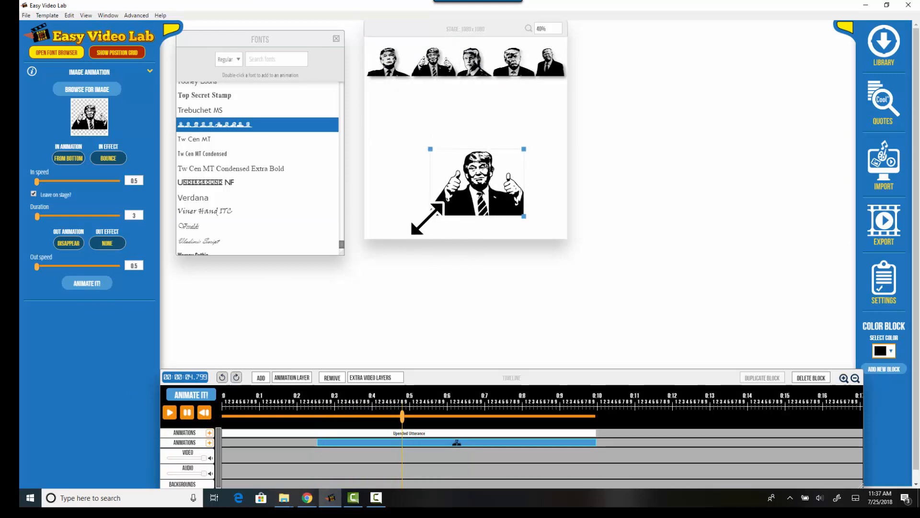
left_click_drag(426, 218, 356, 278)
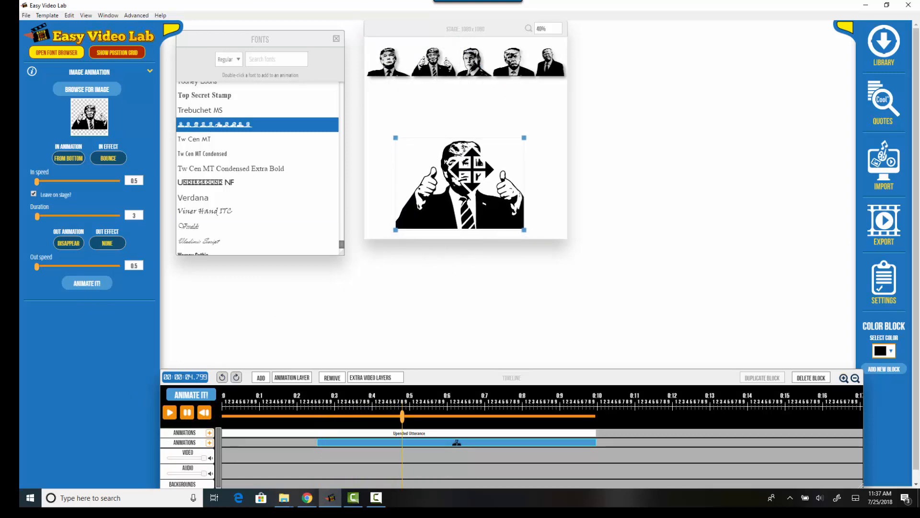
left_click_drag(542, 119, 578, 87)
mouse_move(503, 149)
left_mouse_down()
mouse_move(488, 162)
mouse_move(499, 156)
left_mouse_up()
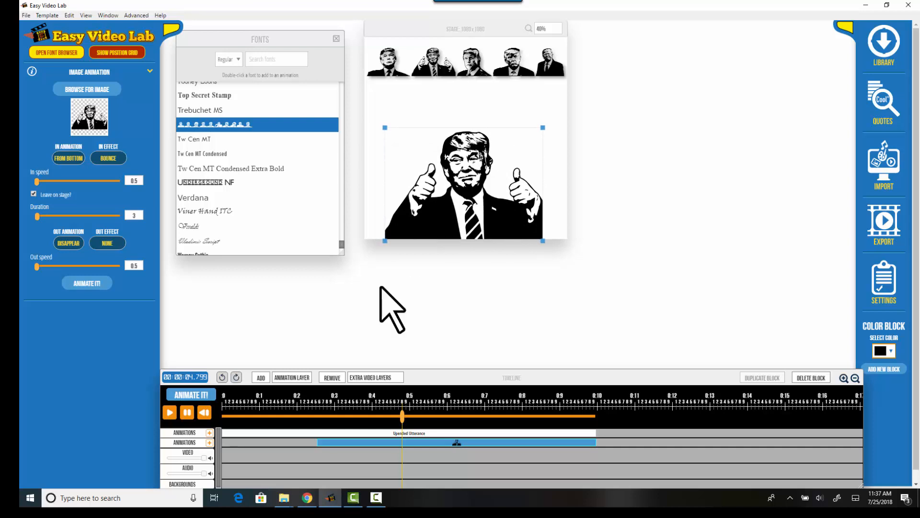
left_click(89, 288)
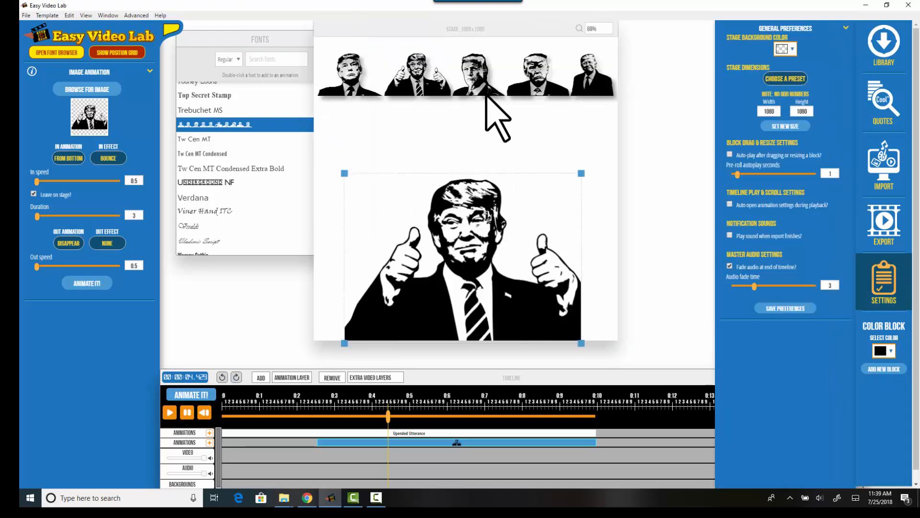
Set the Upended Utterance block's second, third and fourth colors to orange #ff8000, red and yellow #ffff00, and apply the settings.
left_click(250, 433)
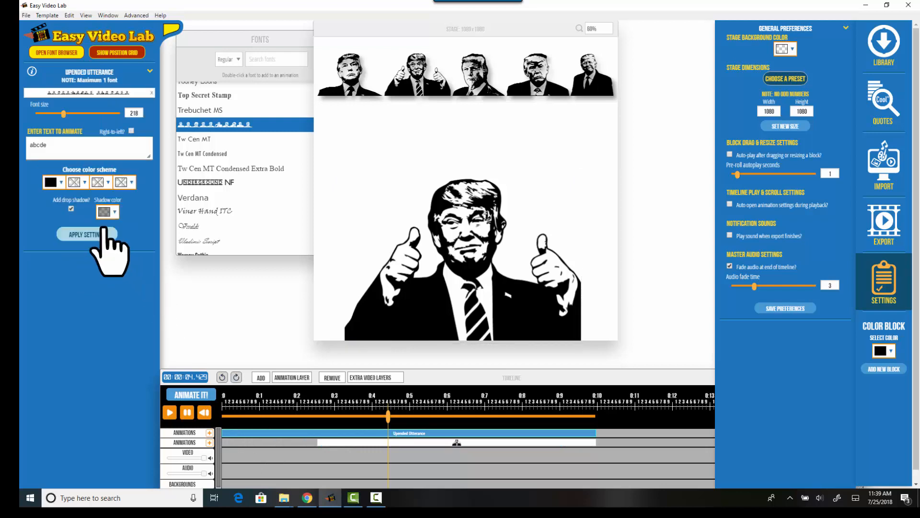
left_click(77, 183)
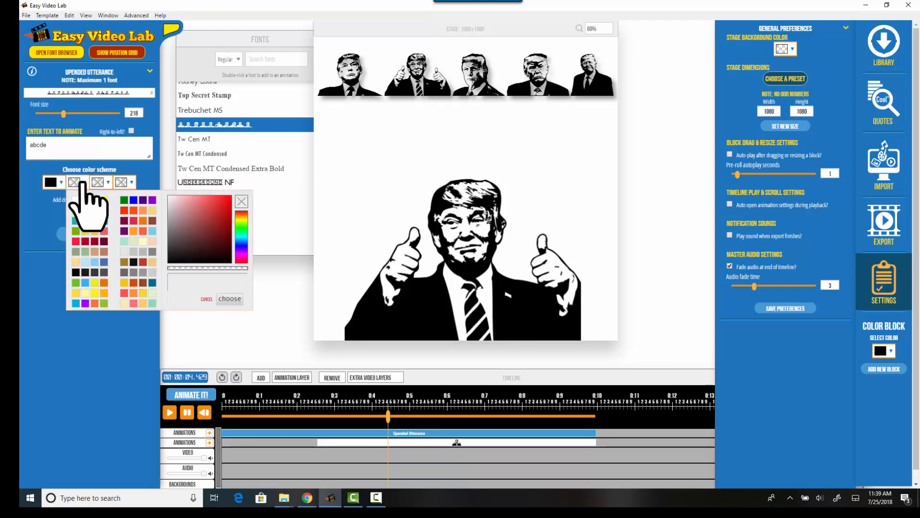
left_click(95, 200)
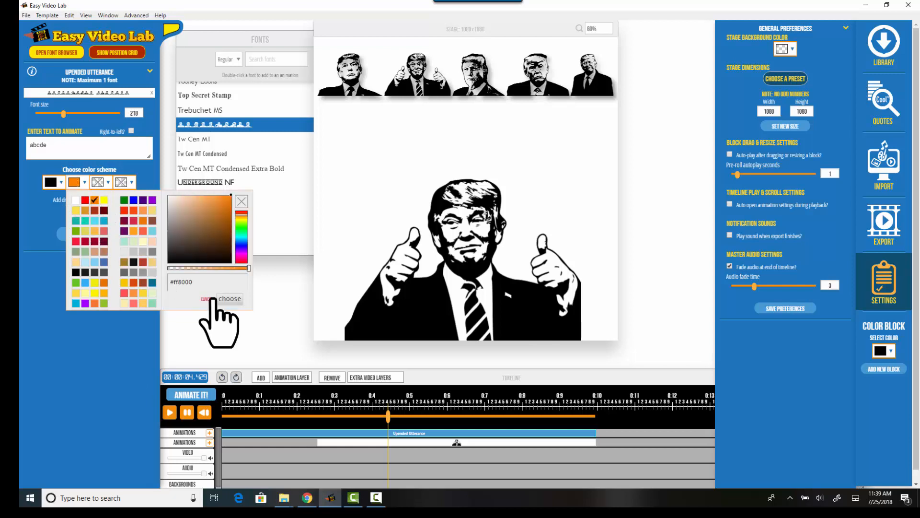
left_click(230, 298)
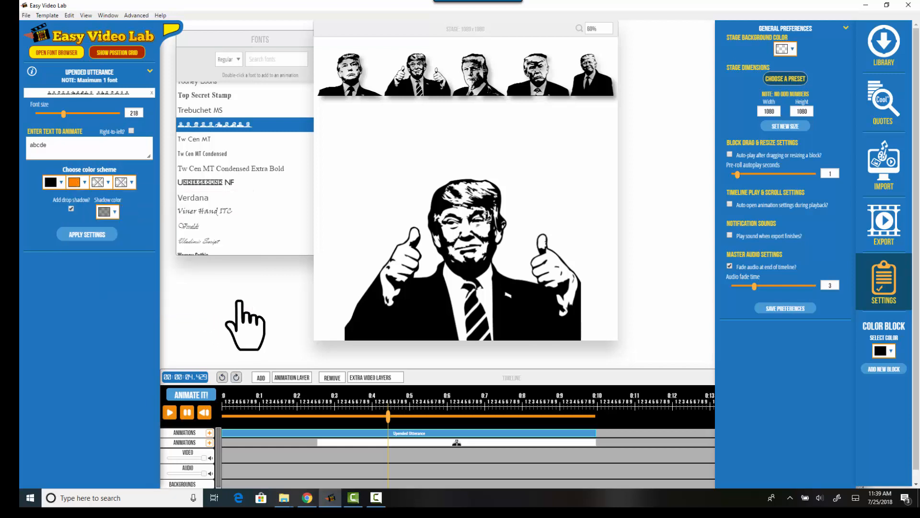
left_click(108, 183)
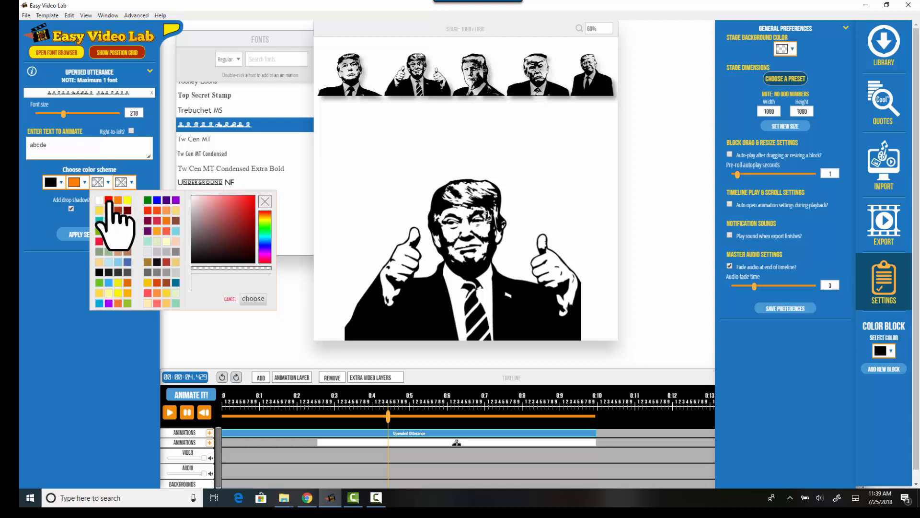
left_click(109, 200)
left_click(253, 299)
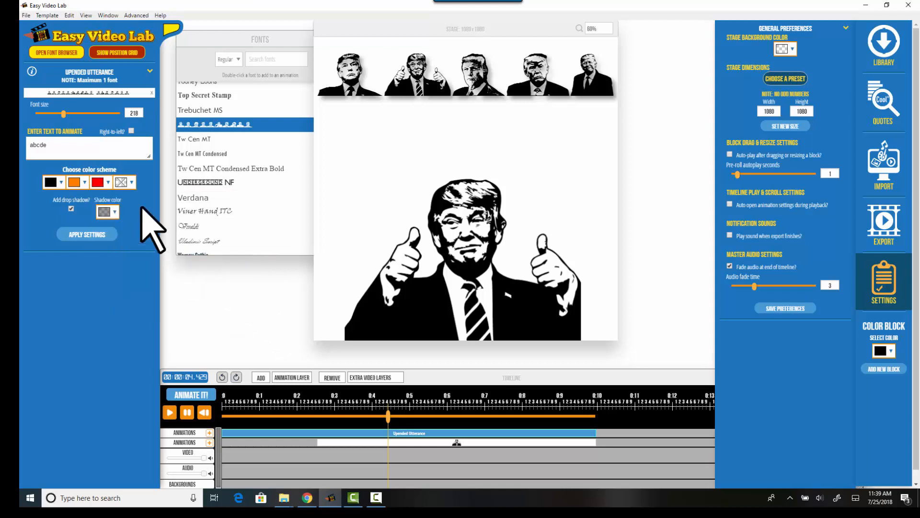
left_click(125, 182)
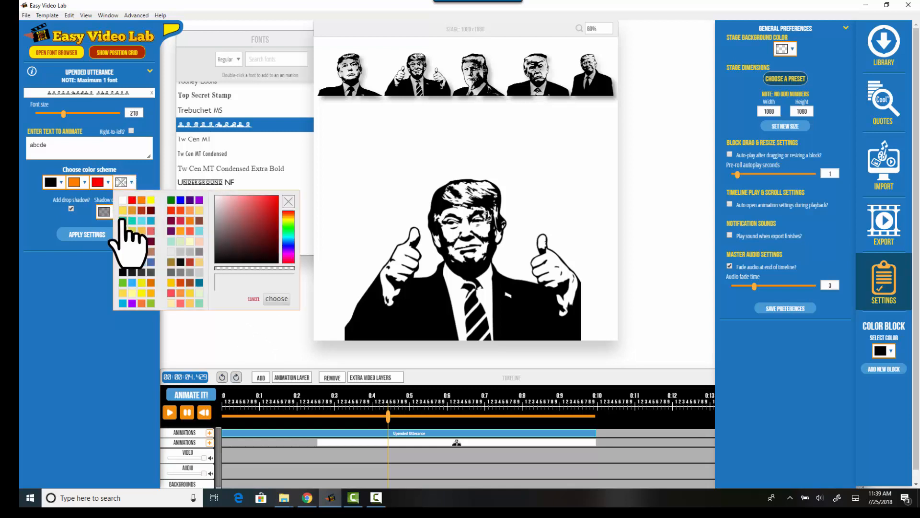
left_click(151, 200)
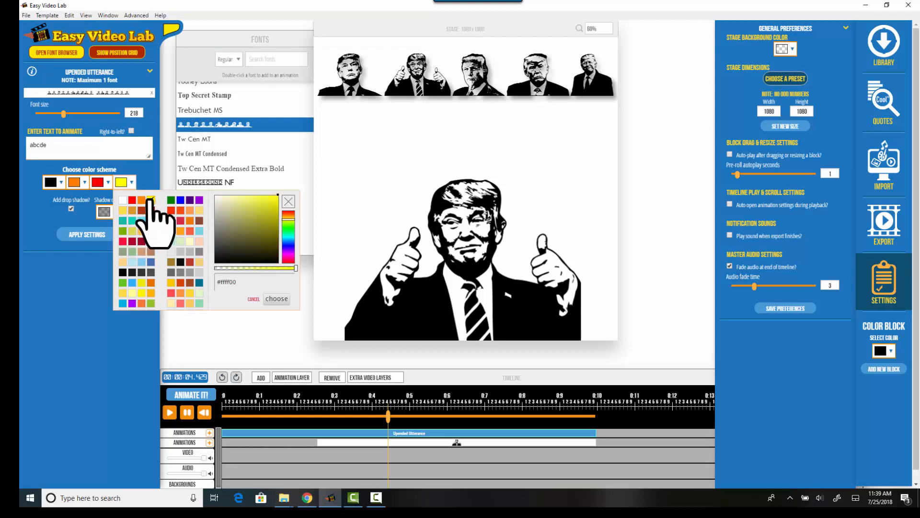
left_click(277, 299)
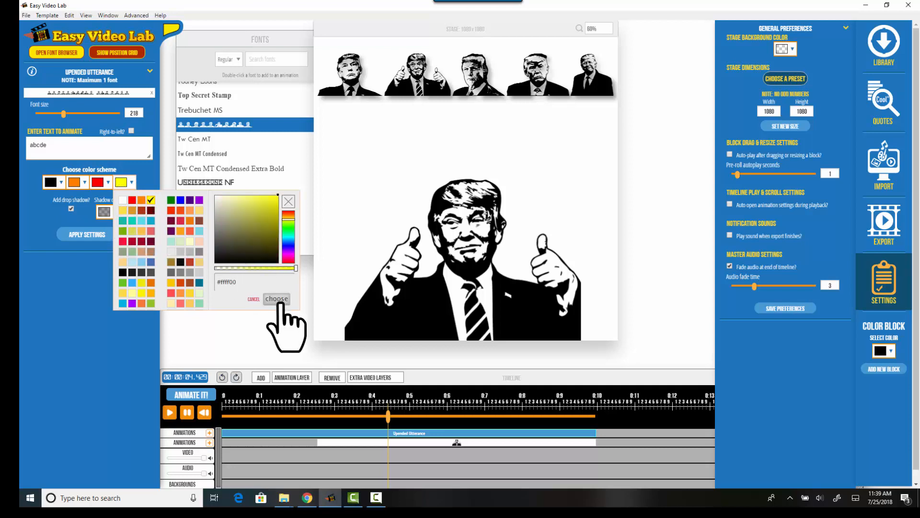
left_click(85, 234)
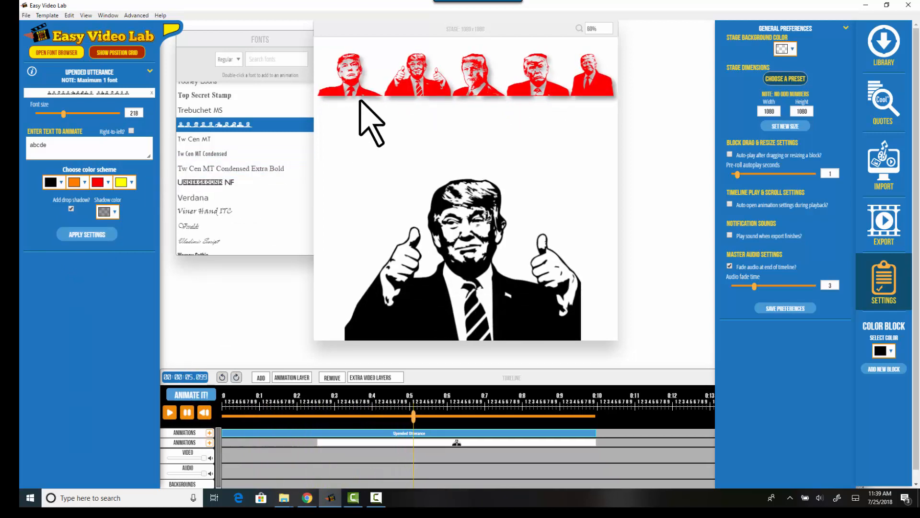
Reapply the Upended Utterance settings repeatedly to cycle the portraits through the color scheme, pausing playback between and after the tries.
left_click(183, 415)
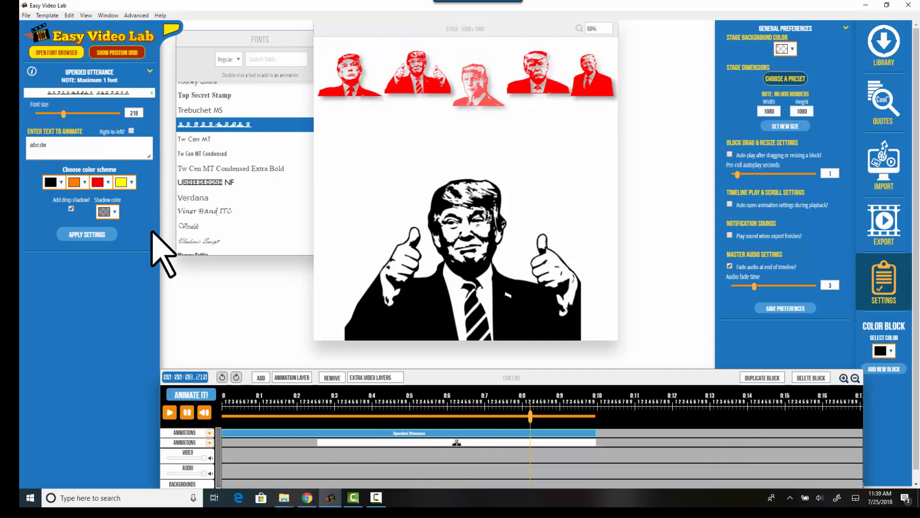
left_click(100, 238)
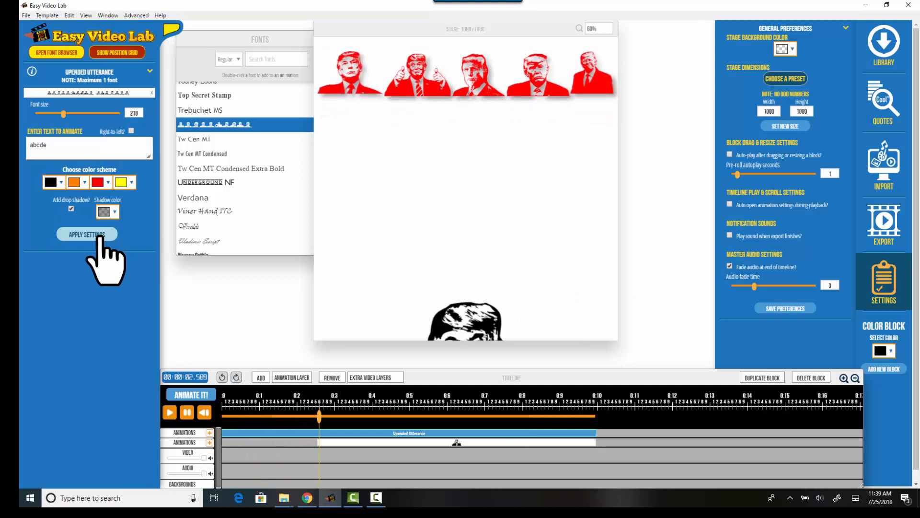
left_click(100, 238)
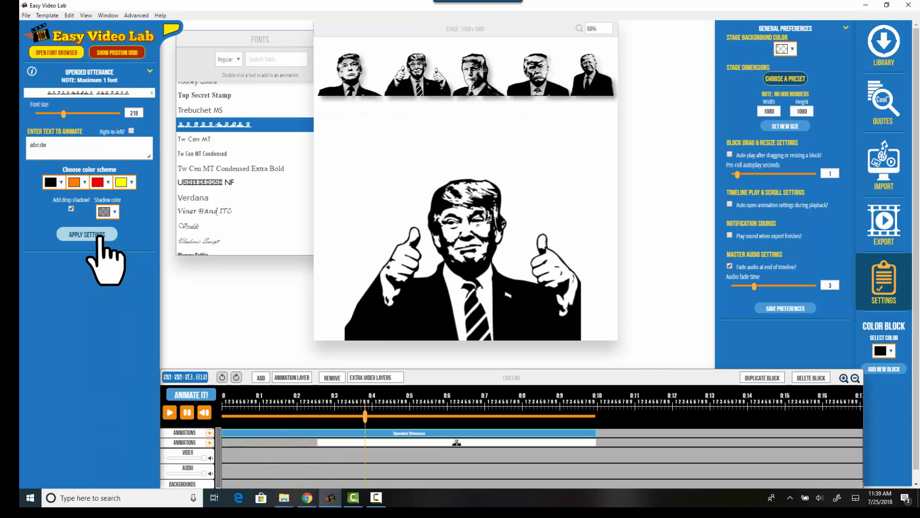
left_click(101, 238)
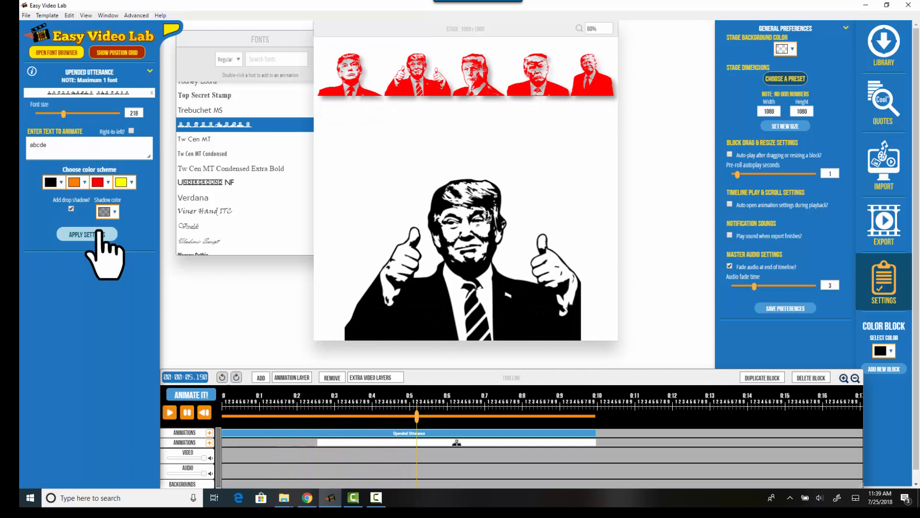
left_click(100, 238)
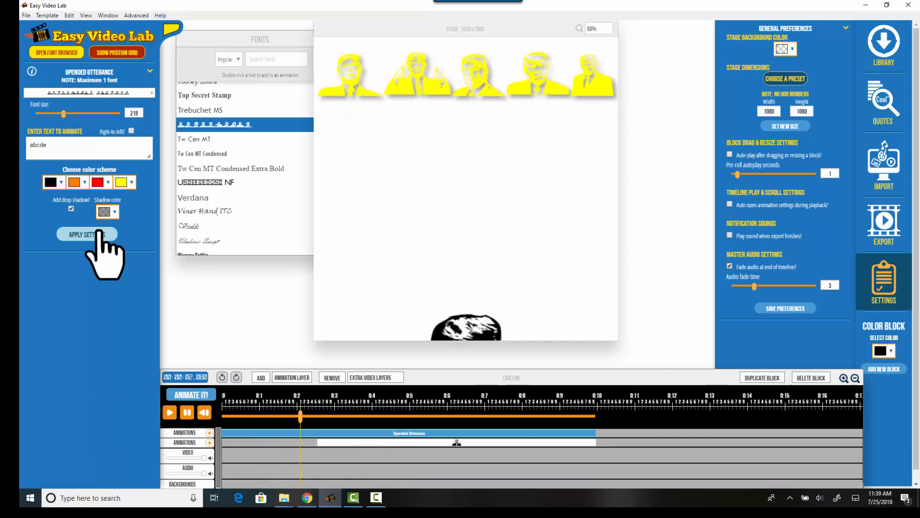
left_click(99, 235)
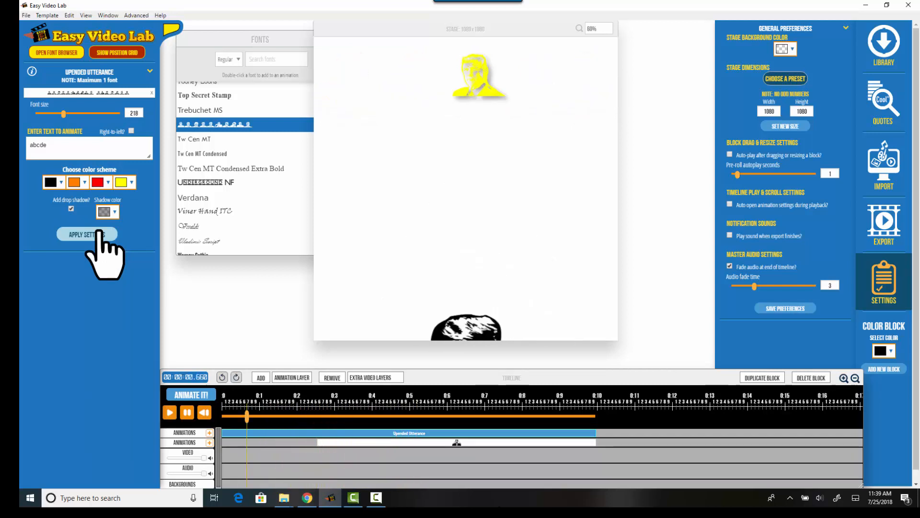
left_click(187, 412)
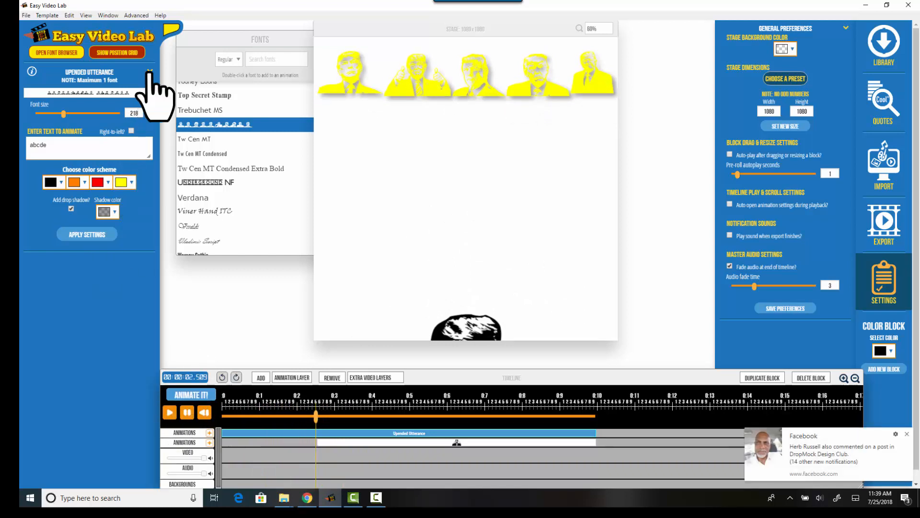
Return to the animation list, preview Crazy Boxes and Bullet Boxes, and open and close the Bullet Boxes information.
left_click(150, 72)
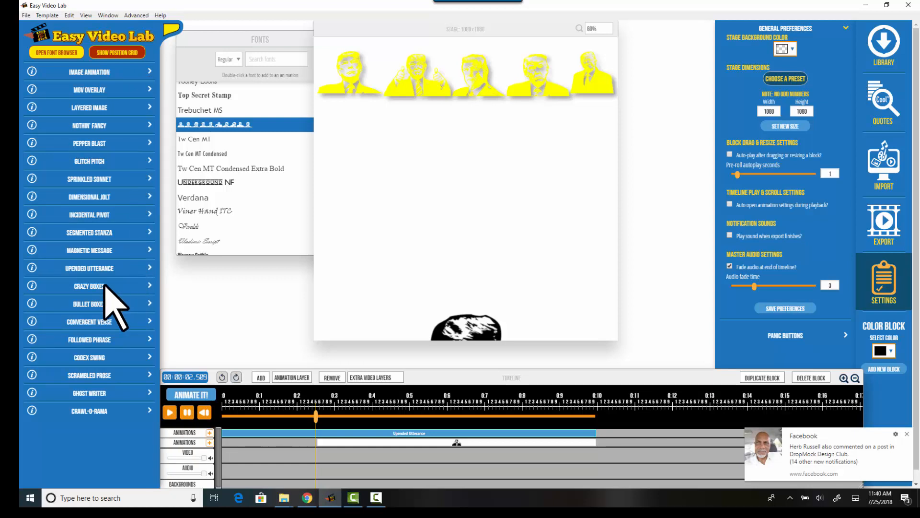
mouse_move(31, 284)
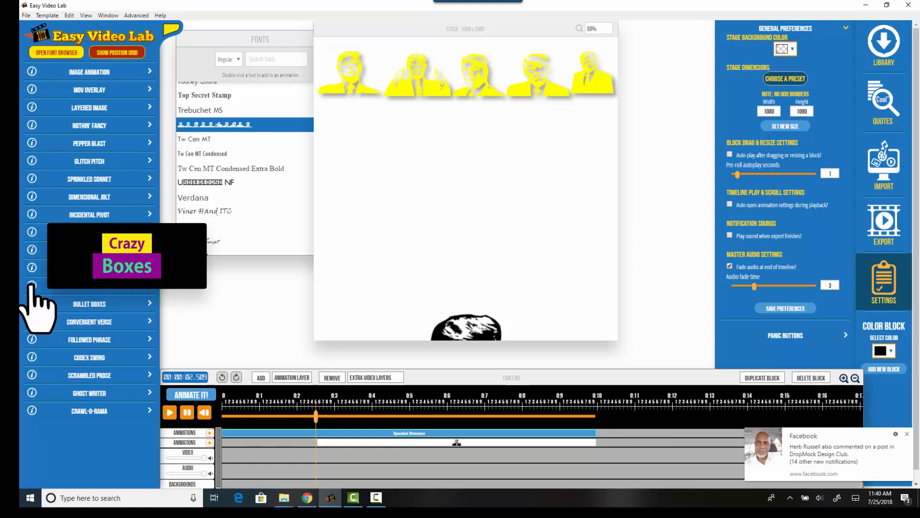
mouse_move(33, 302)
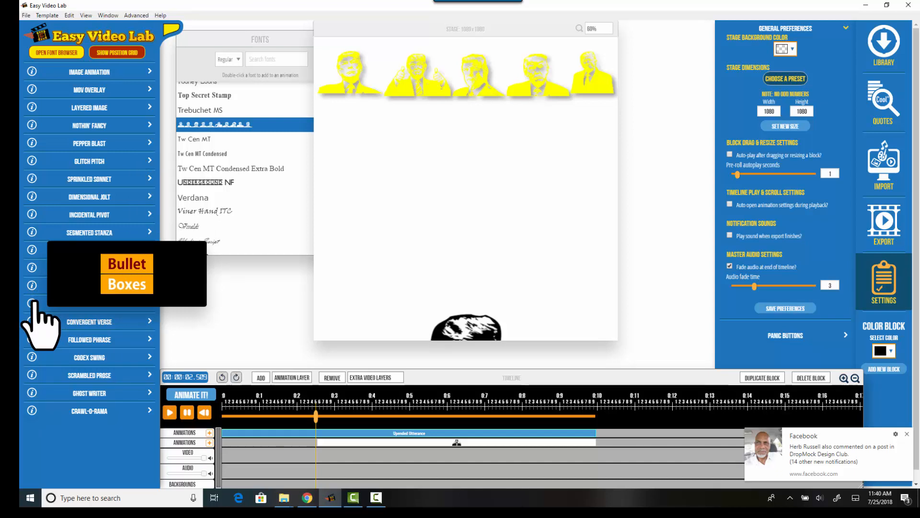
left_click(32, 303)
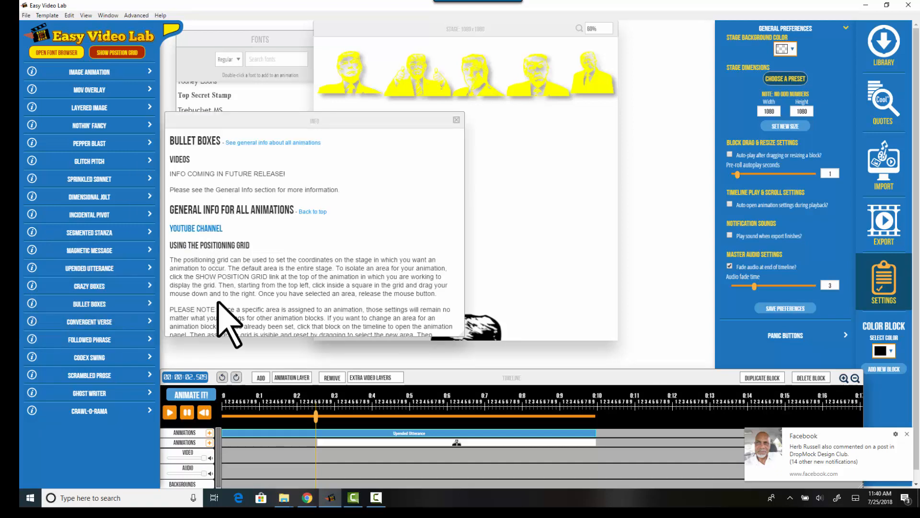
left_click(456, 120)
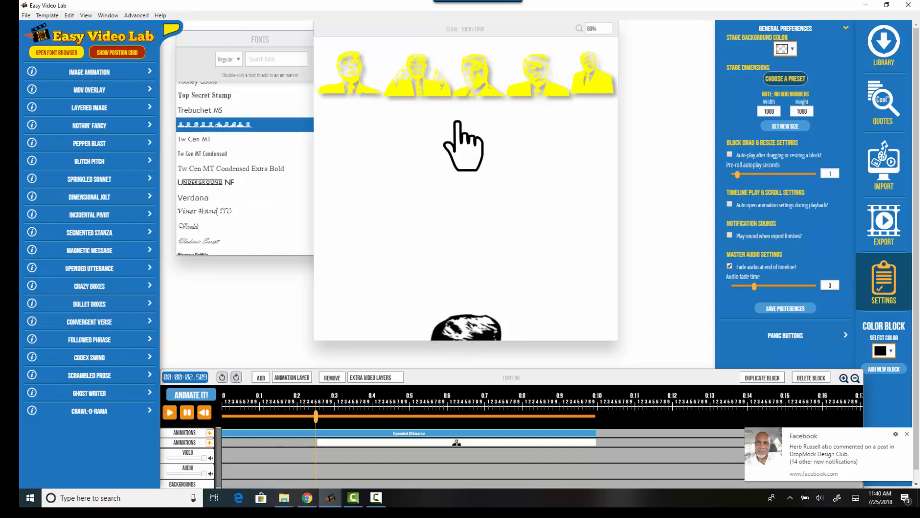
Open Bullet Boxes, enter the lines abc, def and ghi as its text, enlarge the text box and centre the text.
left_click(149, 303)
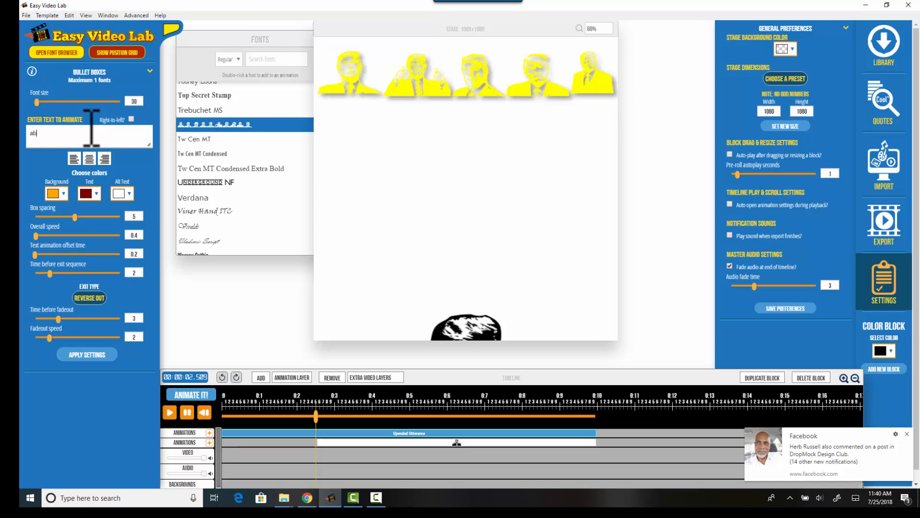
type("def")
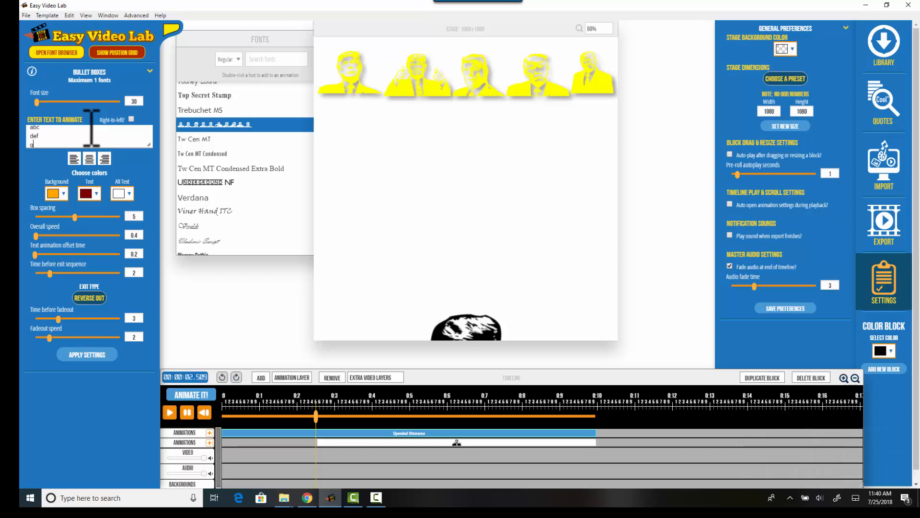
left_click_drag(149, 144, 148, 171)
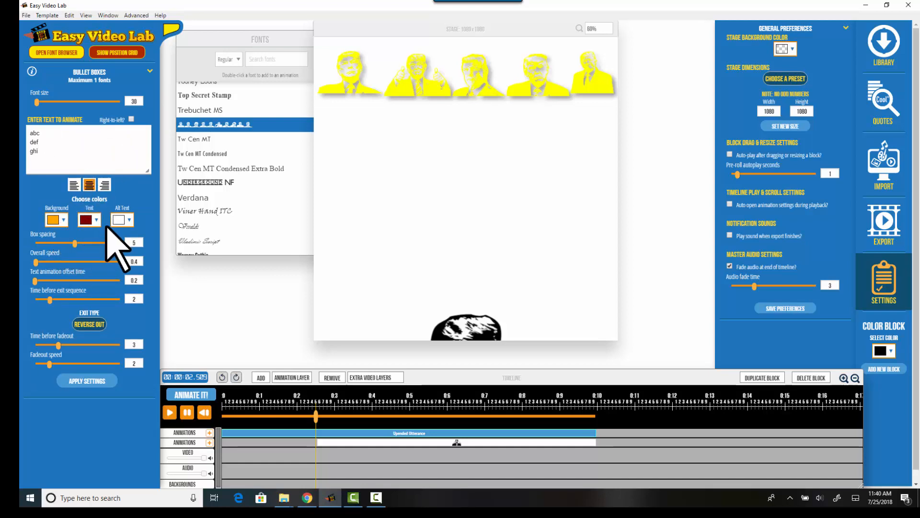
Set the Bullet Boxes text color to off-white #faf6eb, the background to green #00d402 and the alternate text to yellow.
left_click(98, 221)
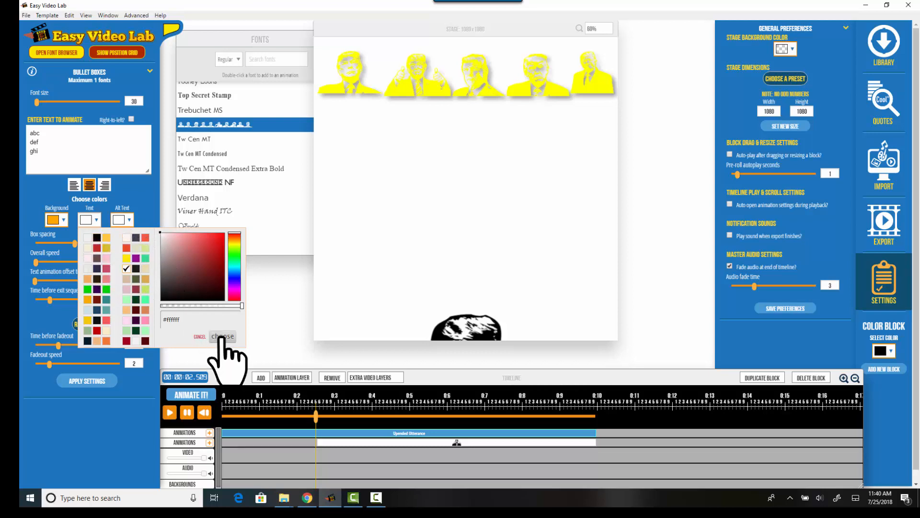
left_click(126, 238)
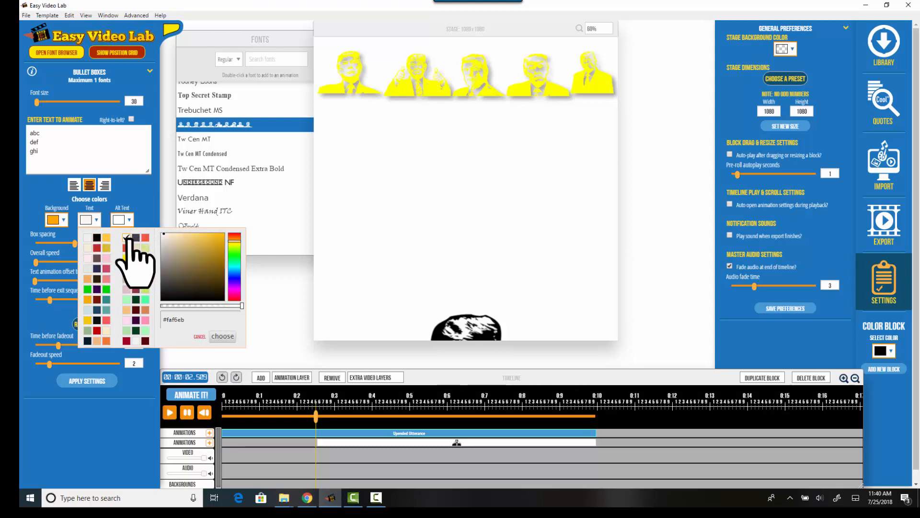
left_click(222, 337)
left_click(63, 220)
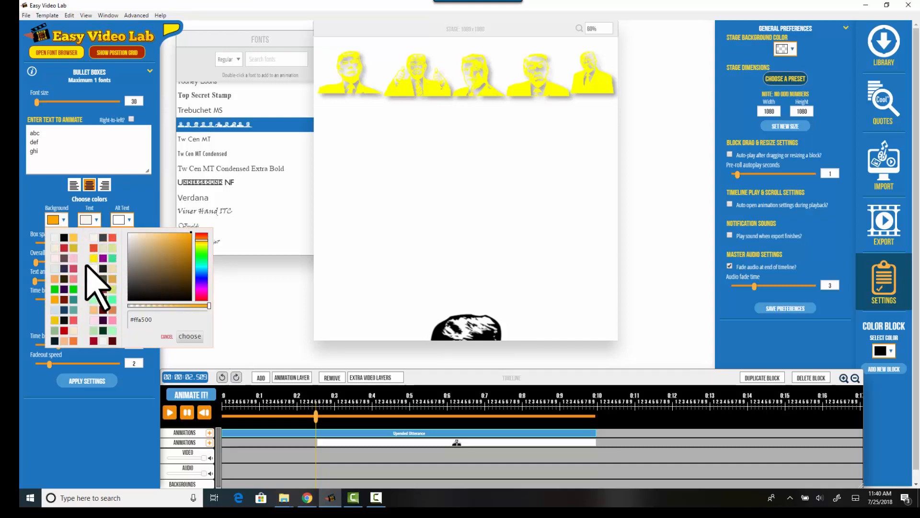
left_click(54, 289)
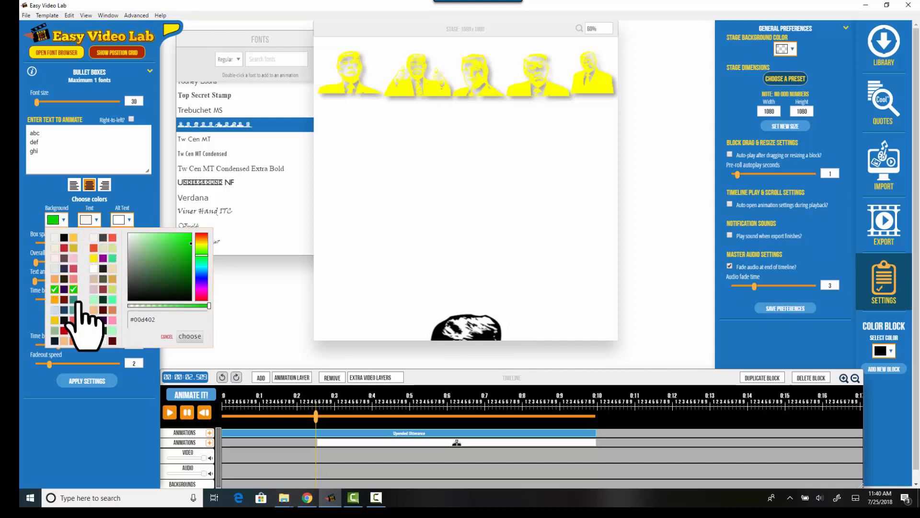
left_click(185, 337)
left_click(128, 220)
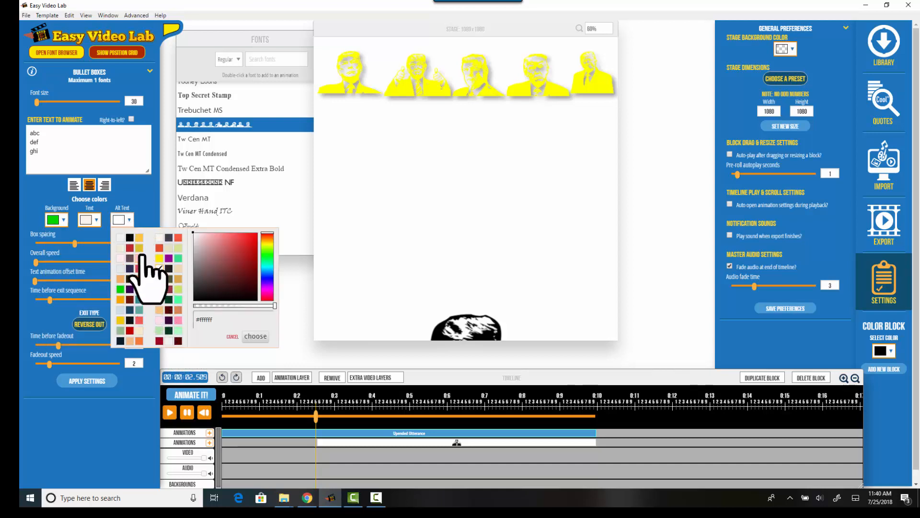
left_click(159, 258)
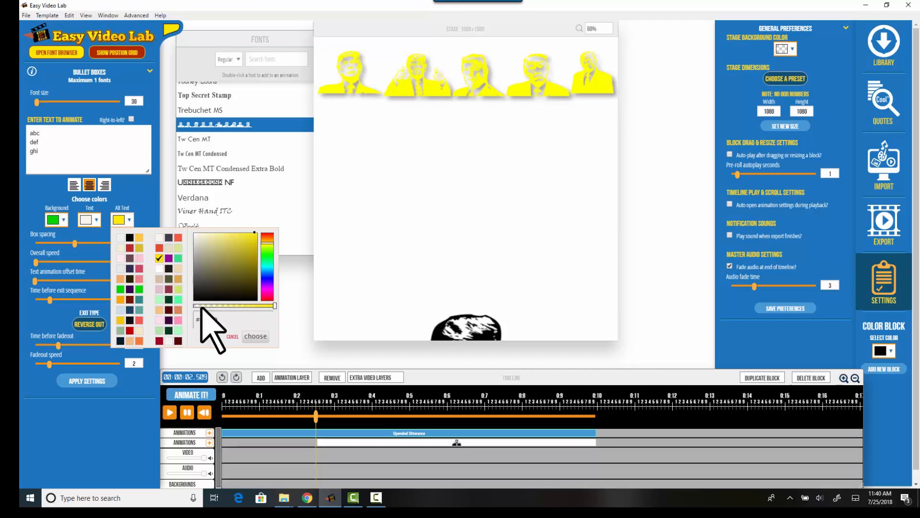
left_click(254, 337)
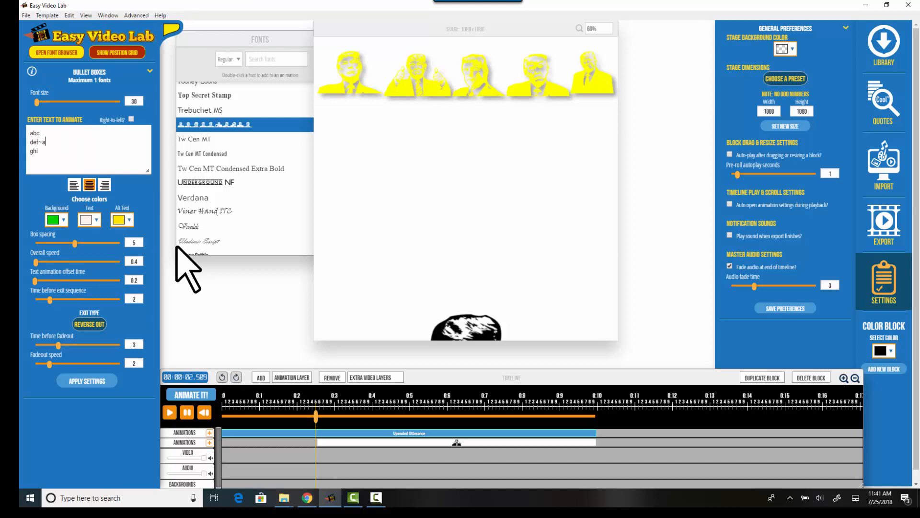
Change the second line to def-a and apply Bullet Boxes in the Trumpolina font, overwriting the block's existing animation.
left_click(86, 379)
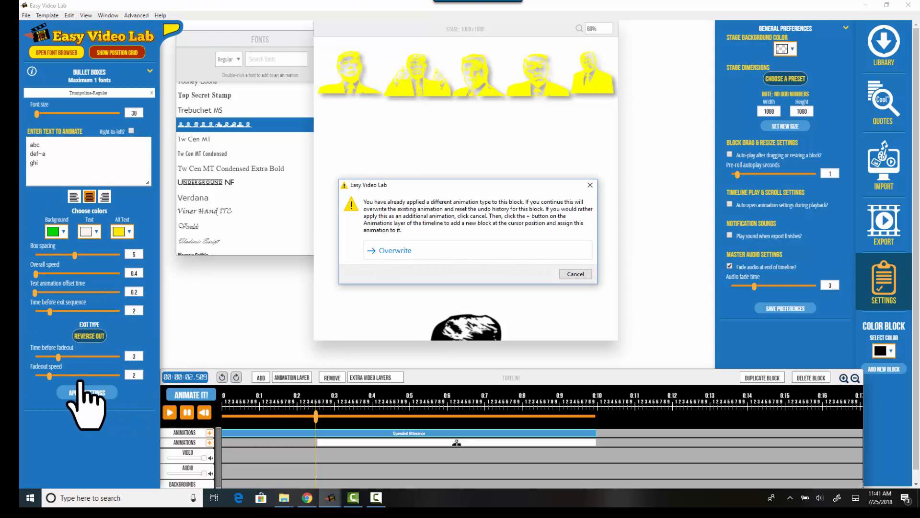
left_click(437, 254)
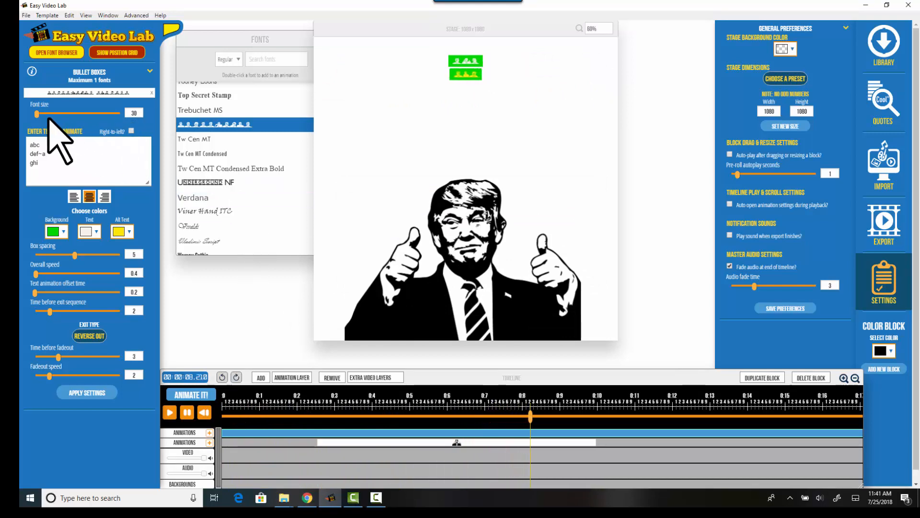
Set the font size to 600, overall speed to 0.1, text offset time to 0 and time before exit to 1, and apply.
left_click_drag(38, 114, 153, 124)
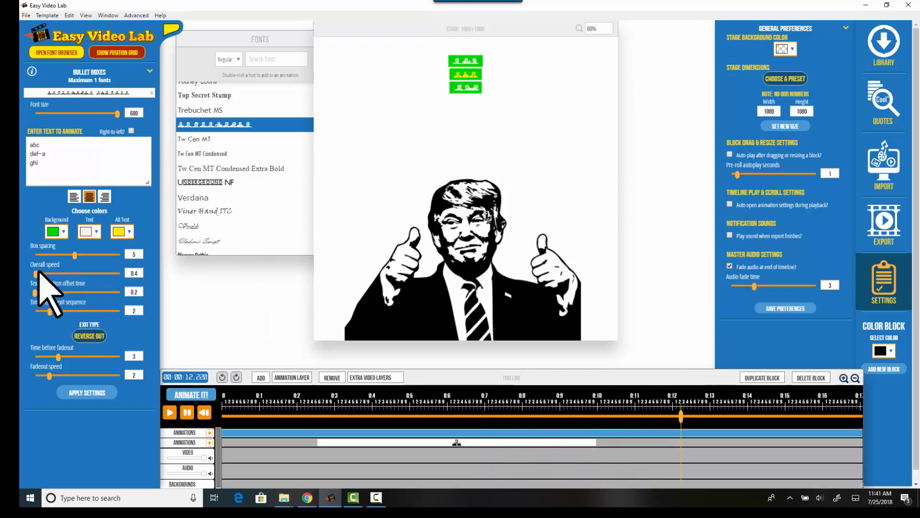
left_click_drag(36, 273, 41, 311)
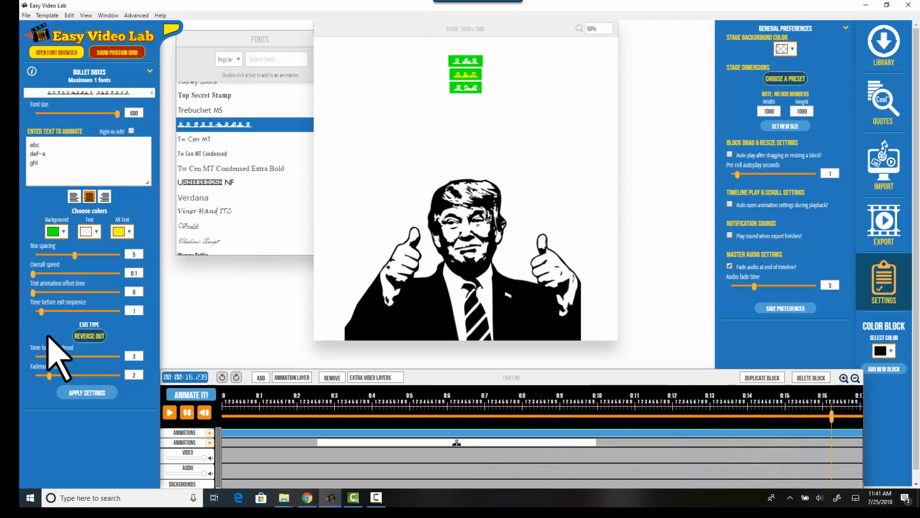
left_click(78, 392)
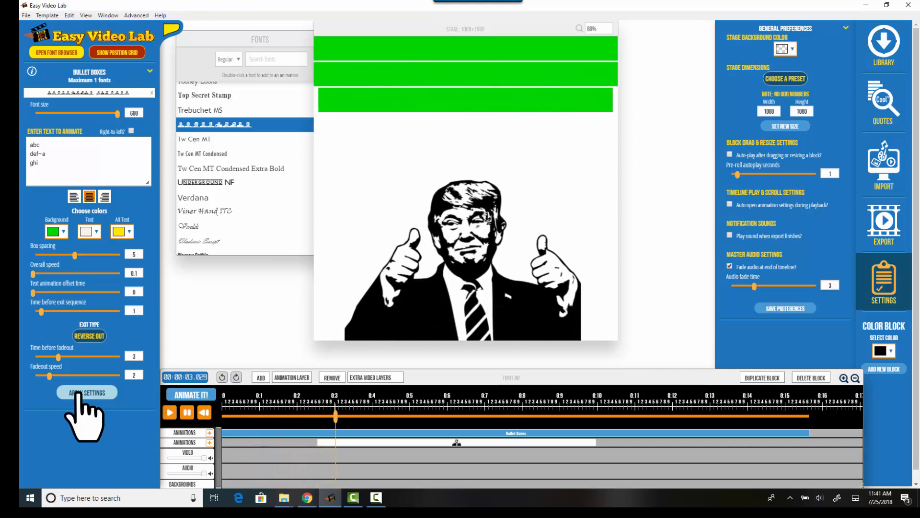
Reduce the Bullet Boxes font size to 267, reapply the settings and return to the animation list.
left_click_drag(118, 113, 70, 114)
left_click(82, 392)
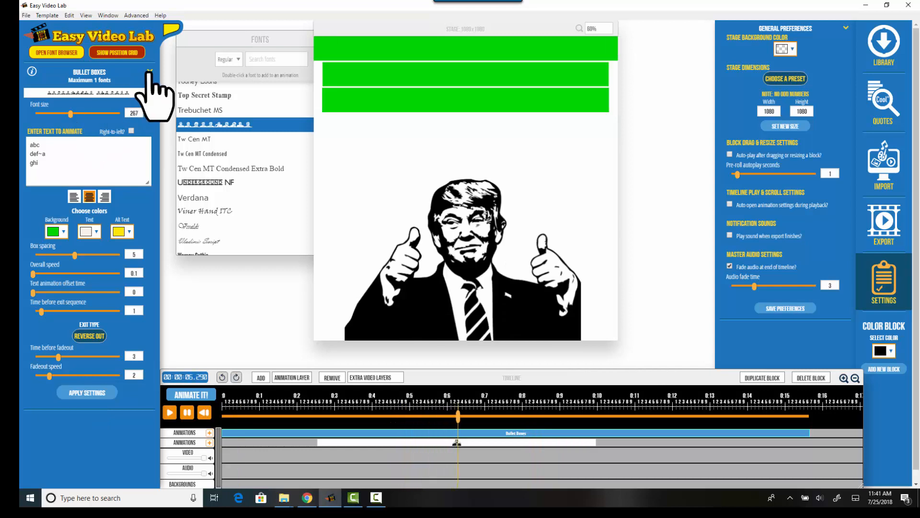
left_click(150, 72)
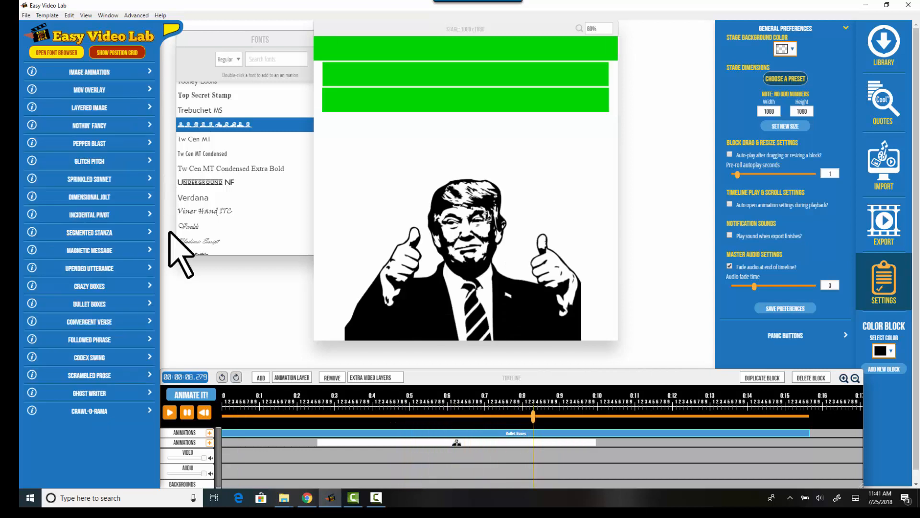
Set up Convergent Verse with the centred text abvcmkppwm and an orange #ff8000 background color, previewing the animation's sample.
left_click(150, 322)
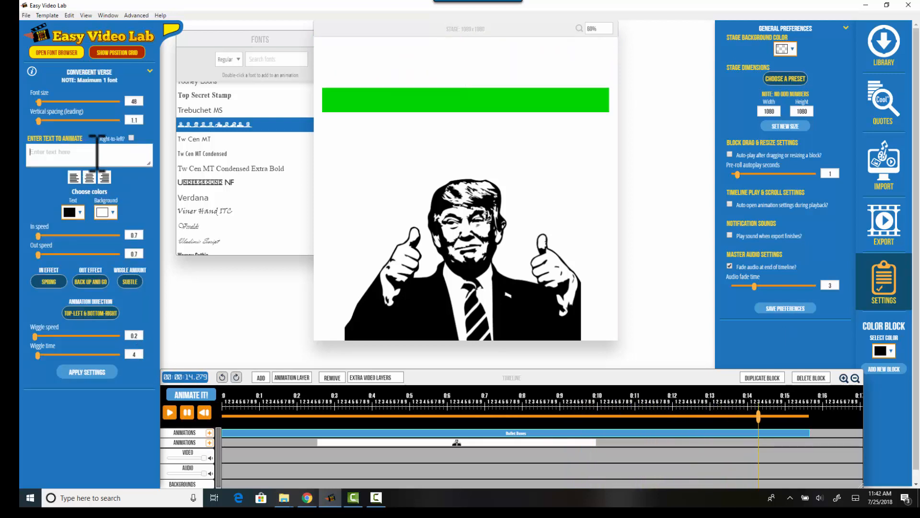
type("bvcmkppwm")
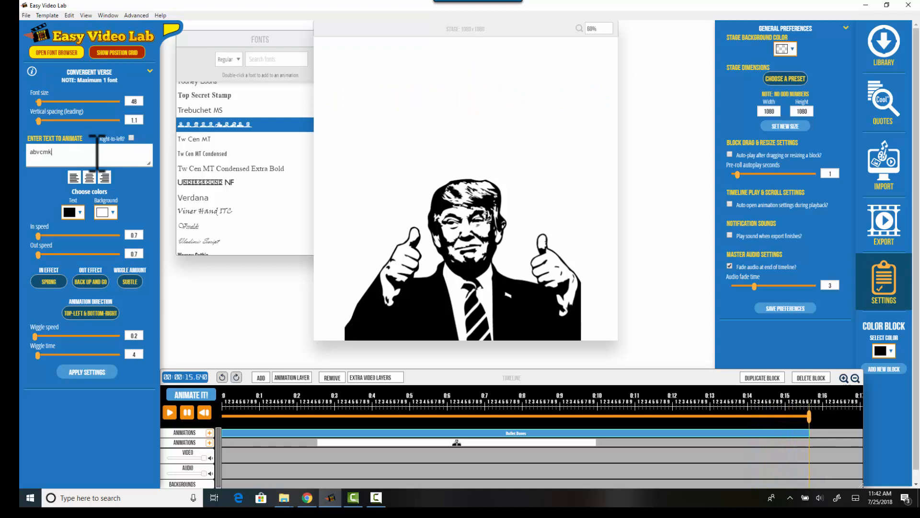
left_click(89, 177)
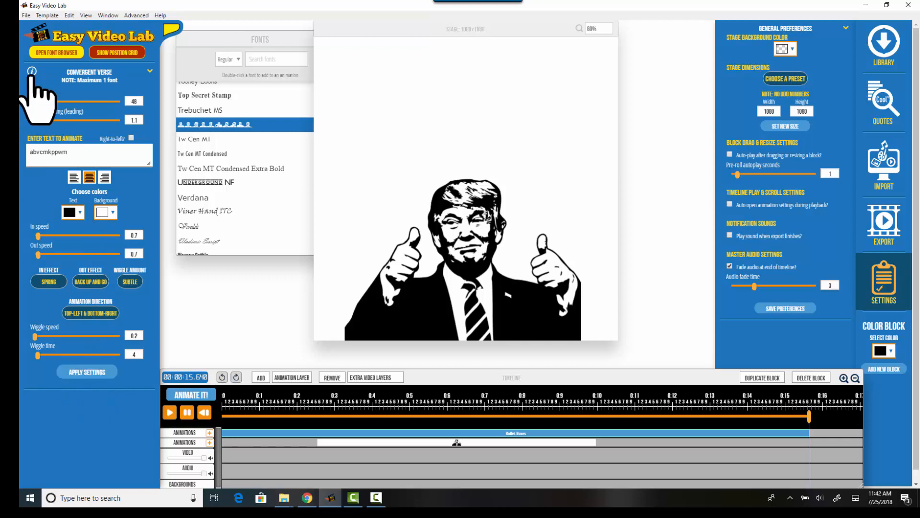
mouse_move(31, 70)
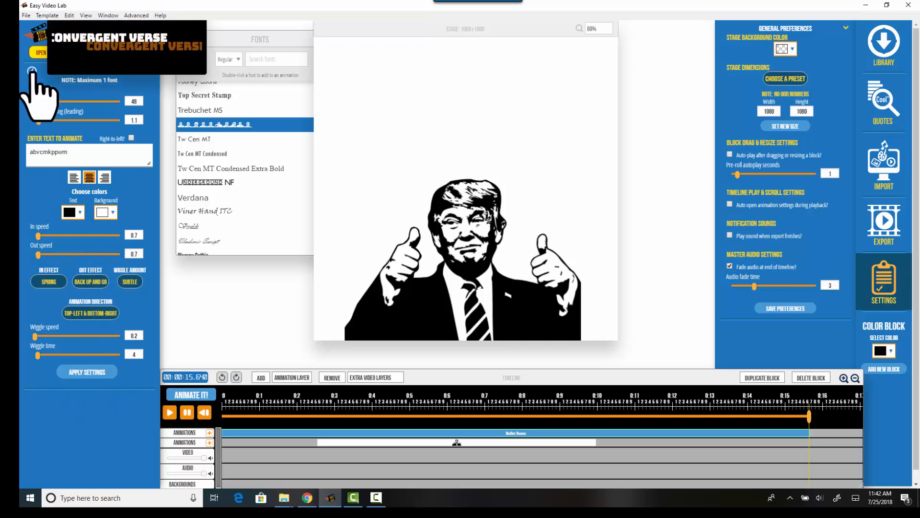
left_click(106, 212)
left_click(124, 230)
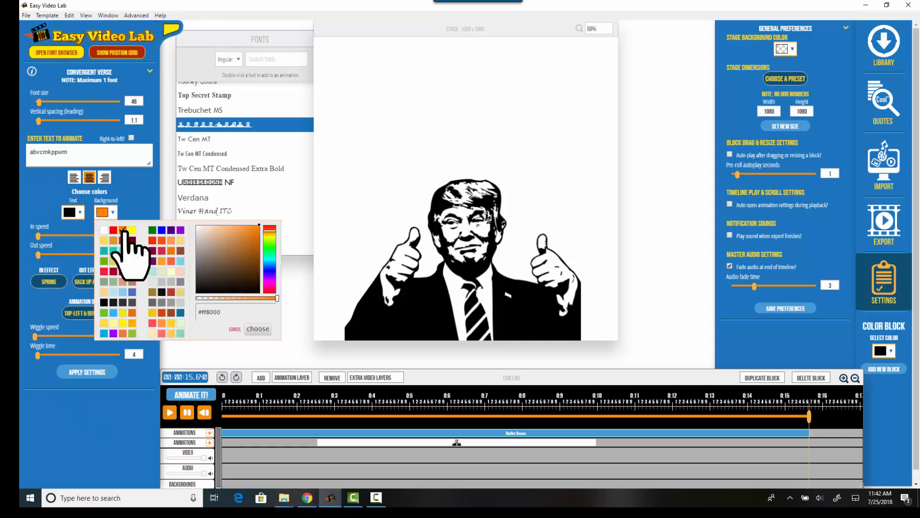
left_click(257, 328)
Show the position grid, mark the area above the thumbs-up image and apply Convergent Verse in Trumpolina, overwriting the existing animation.
left_click(117, 52)
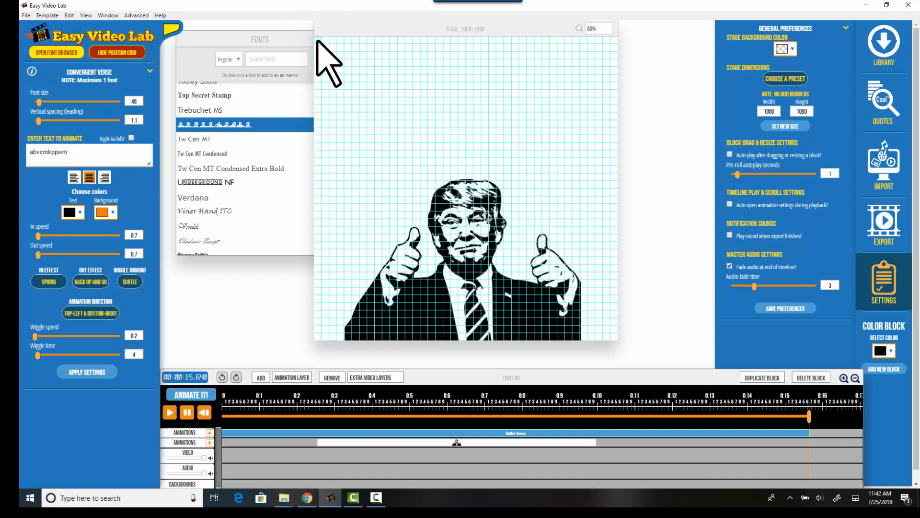
left_click_drag(319, 42, 640, 246)
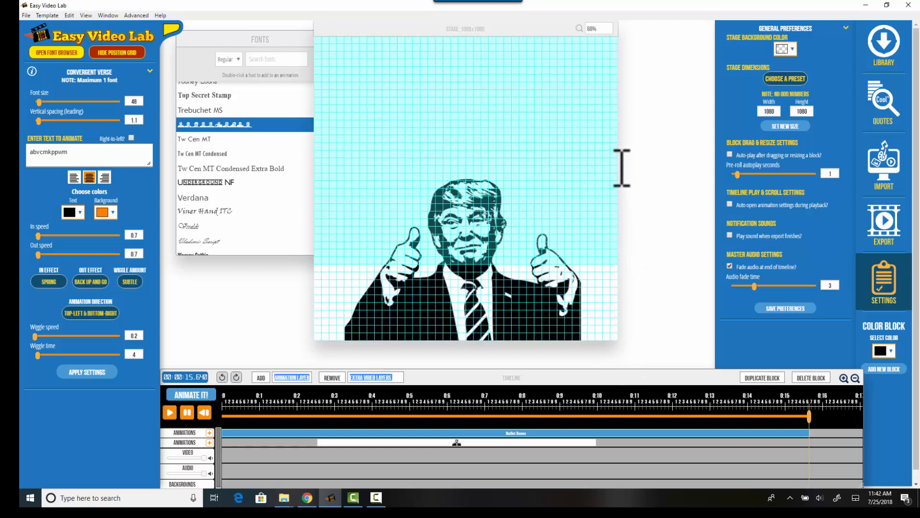
mouse_move(622, 168)
left_mouse_down()
mouse_move(570, 158)
mouse_move(634, 177)
left_mouse_up()
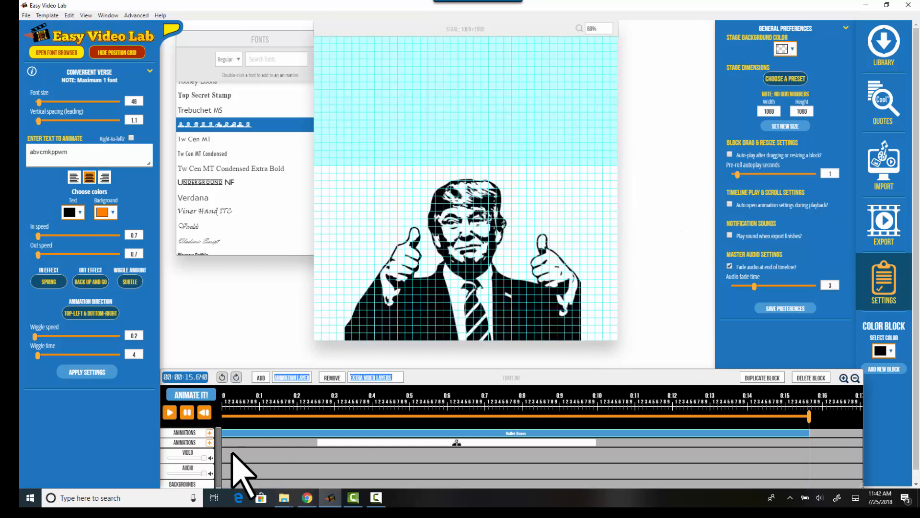
left_click(81, 375)
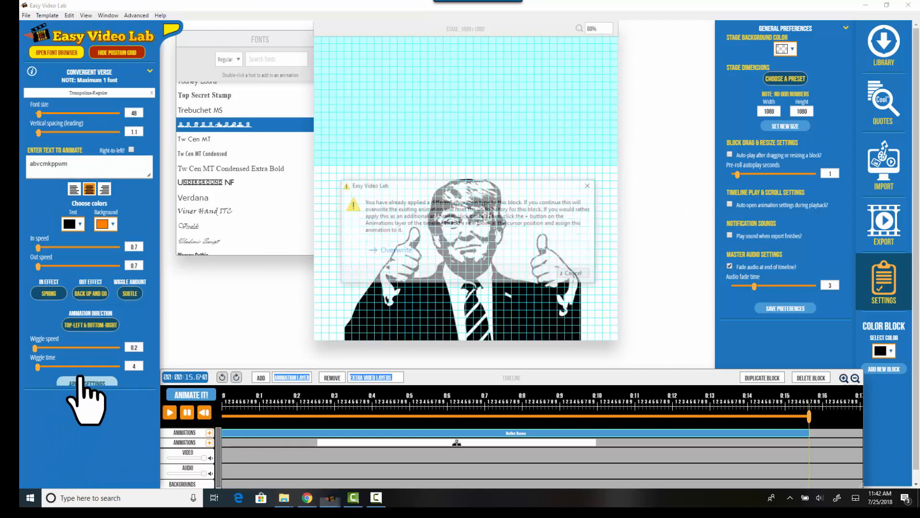
left_click(415, 257)
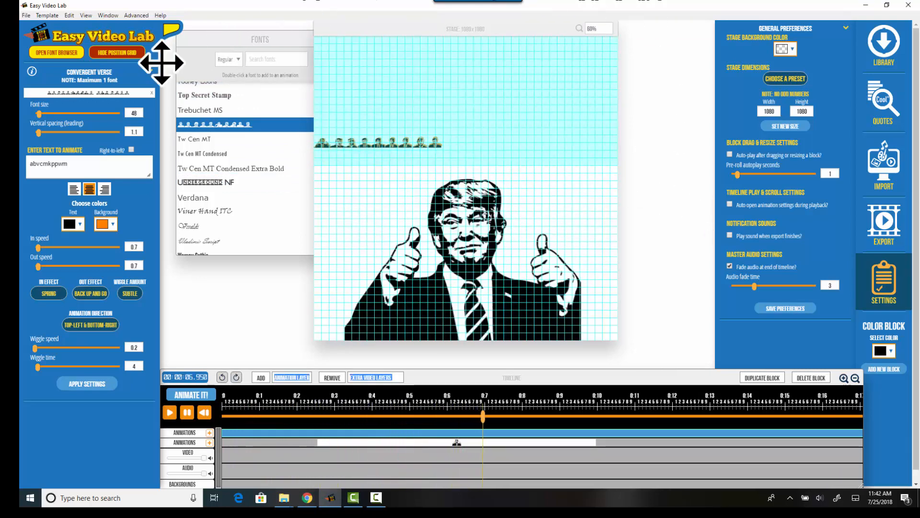
Set the Convergent Verse font size to 188, apply the settings twice and return to the animation list.
left_click_drag(39, 114, 59, 114)
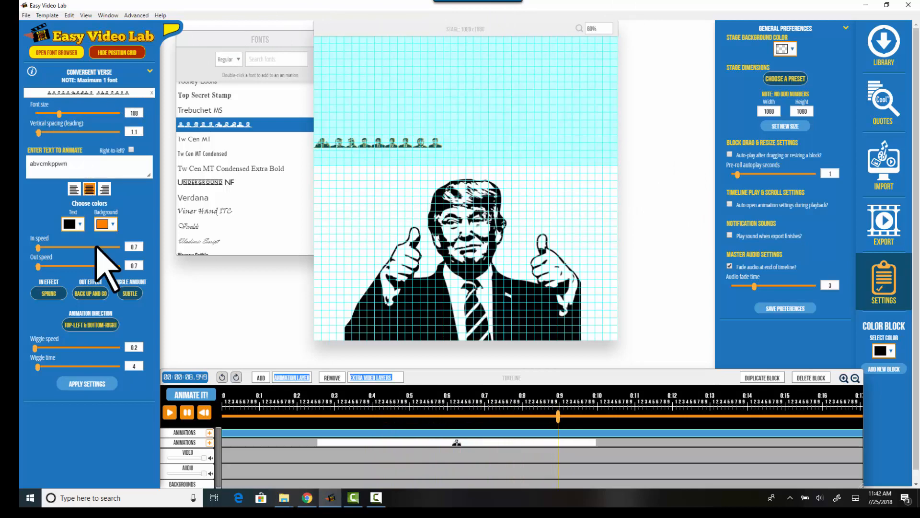
left_click(98, 385)
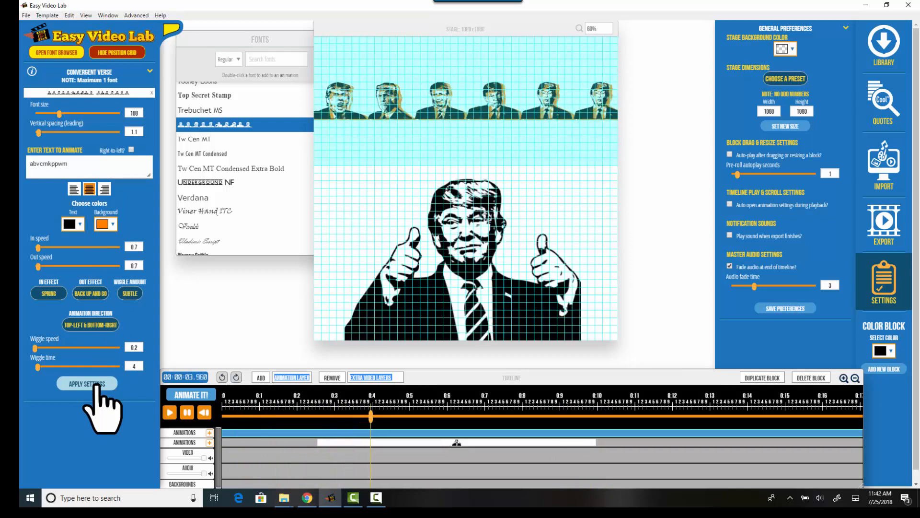
left_click(98, 385)
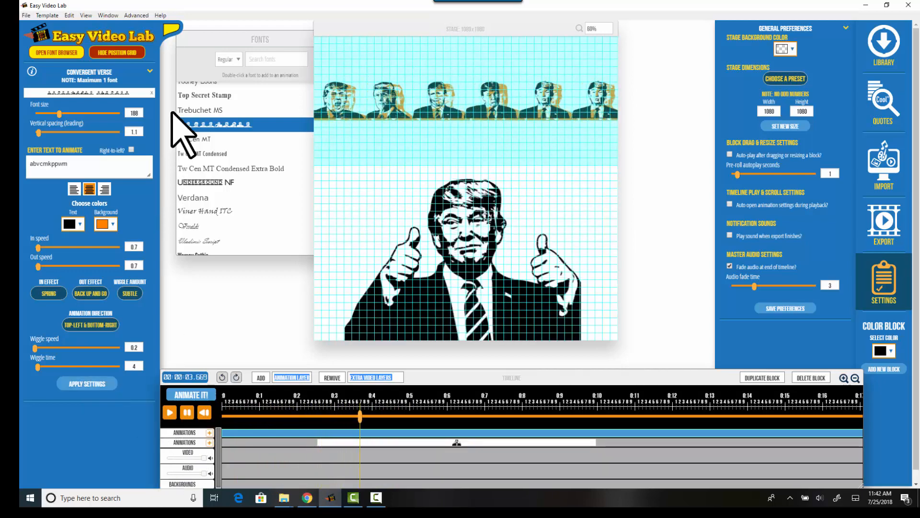
left_click(150, 71)
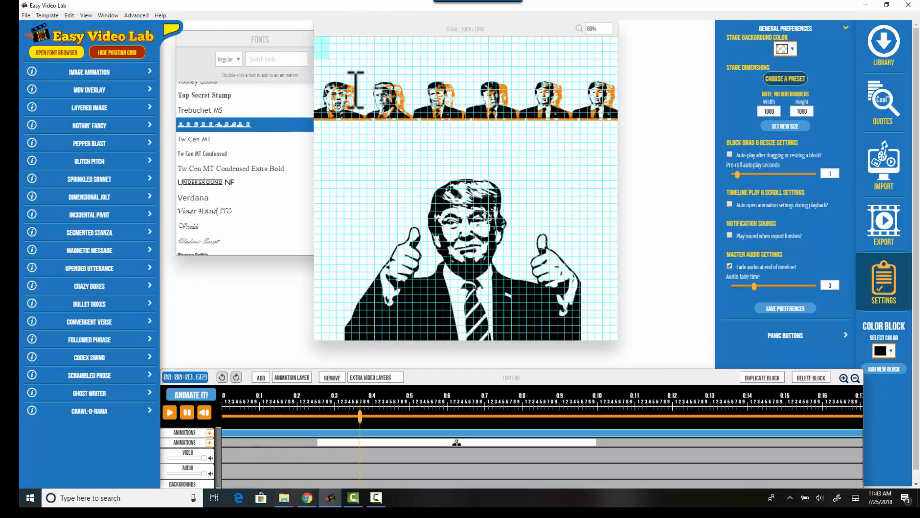
Set up Followed Phrase with the centred text amdkciekdu in Trumpolina and try to apply it above the thumbs-up image.
left_click_drag(552, 175, 639, 170)
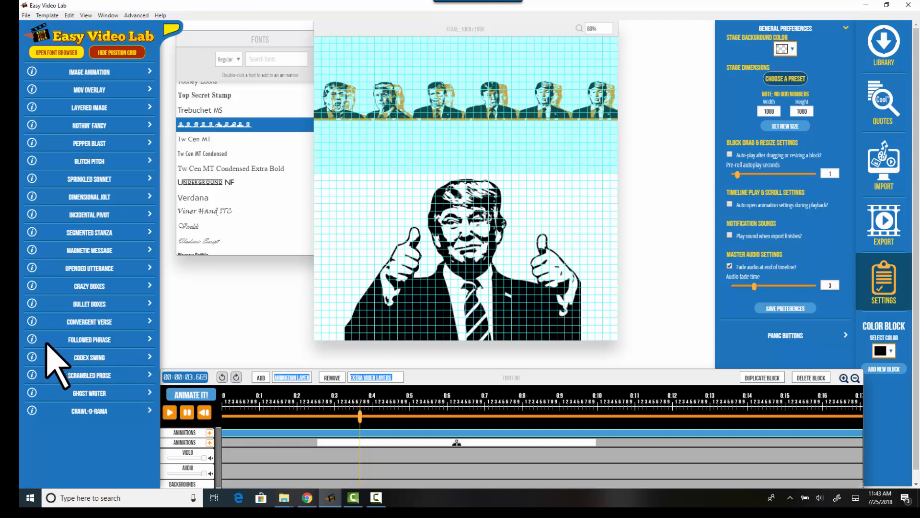
left_click(142, 341)
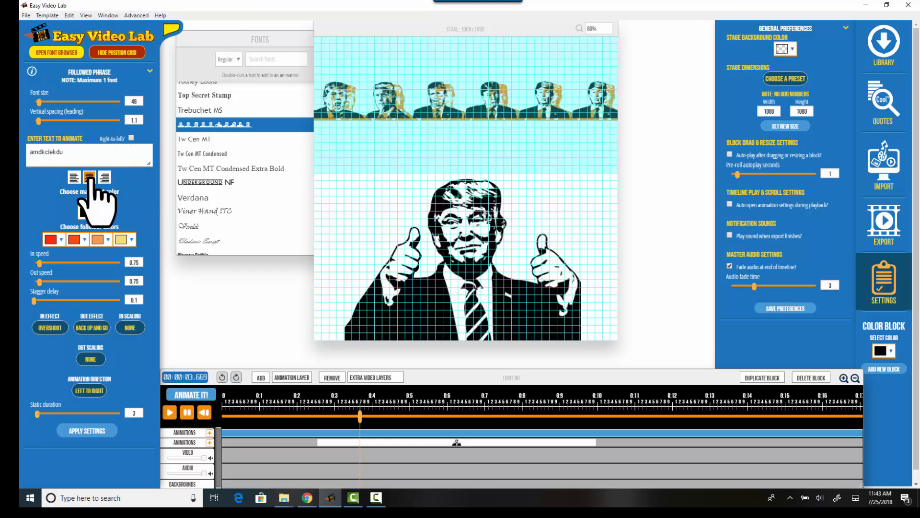
left_click(86, 431)
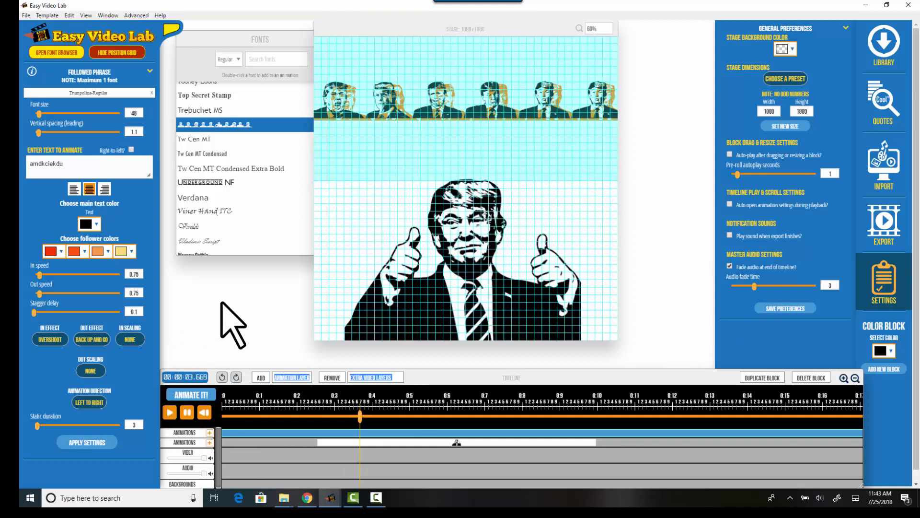
left_click(89, 442)
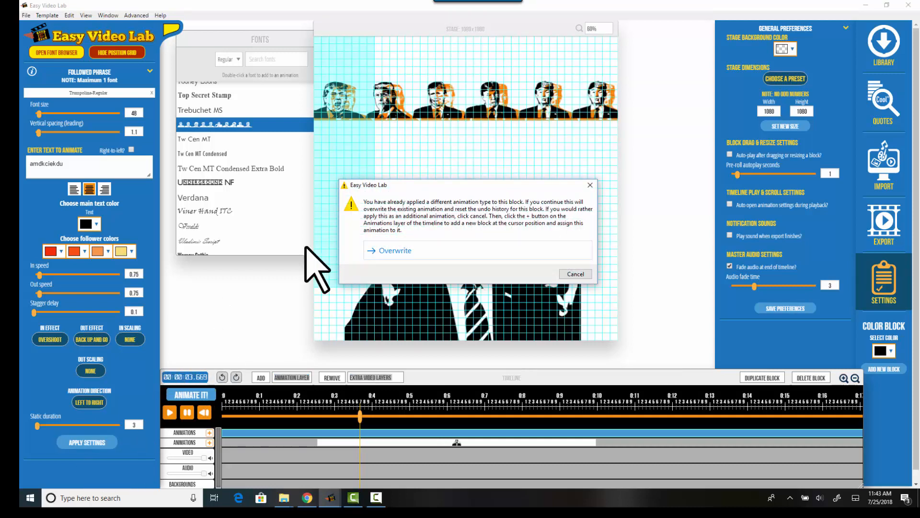
key("Return")
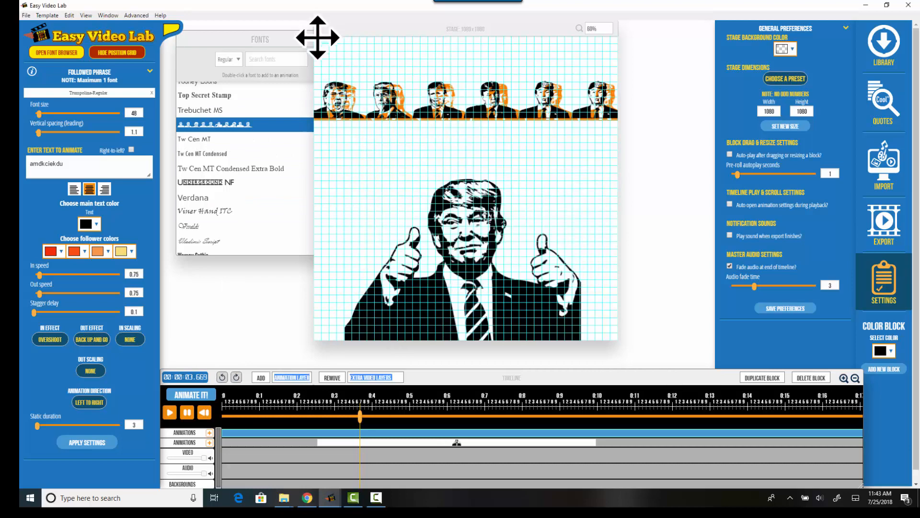
Reposition the stage, mark the area above the thumbs-up image again and apply Followed Phrase, overwriting the existing animation.
left_click_drag(318, 37, 666, 197)
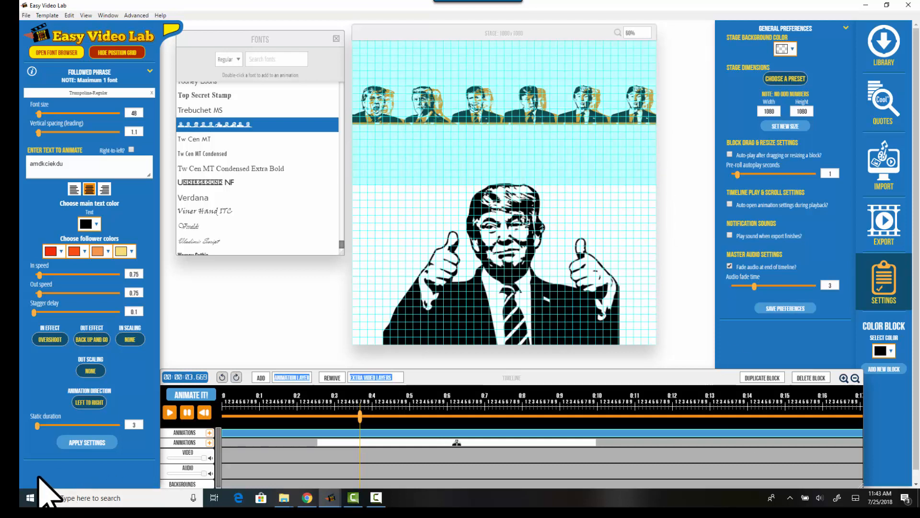
left_click(84, 442)
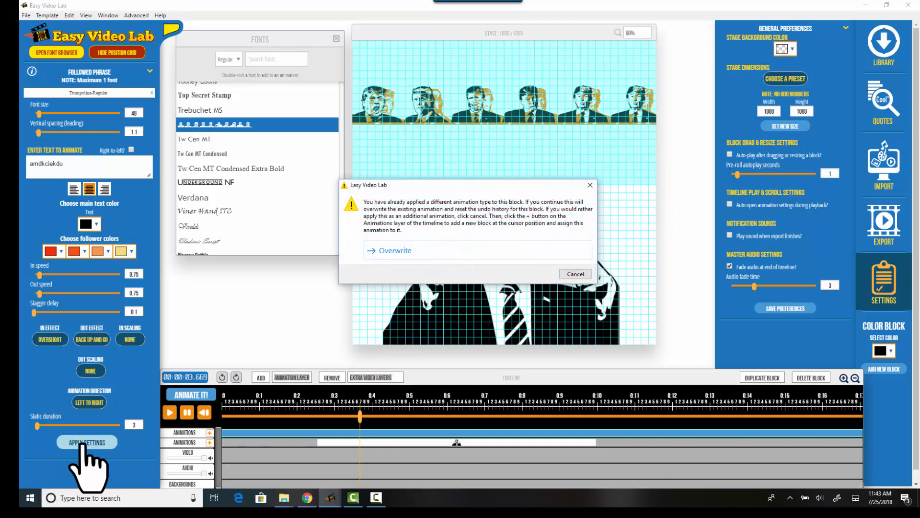
left_click(408, 251)
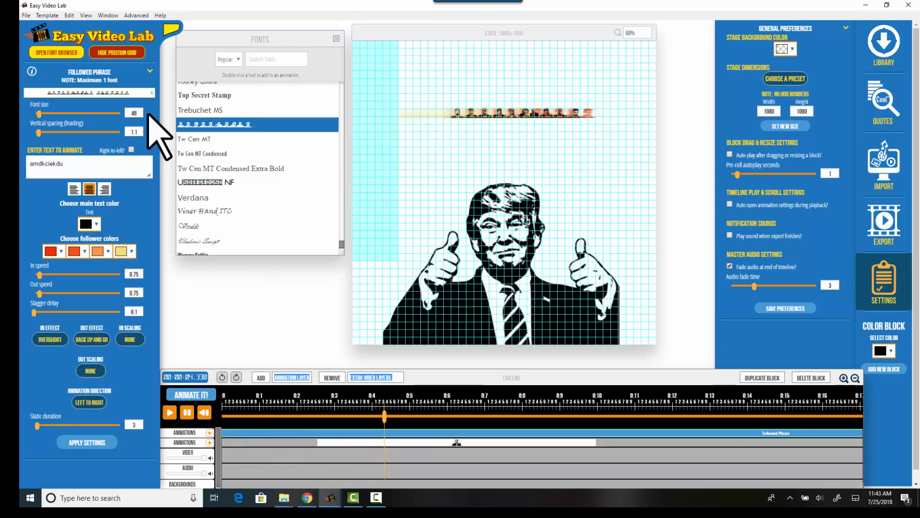
Increase the Followed Phrase font size to about 240, mark the full-width area above the thumbs-up image and reapply the settings.
left_click_drag(39, 114, 67, 117)
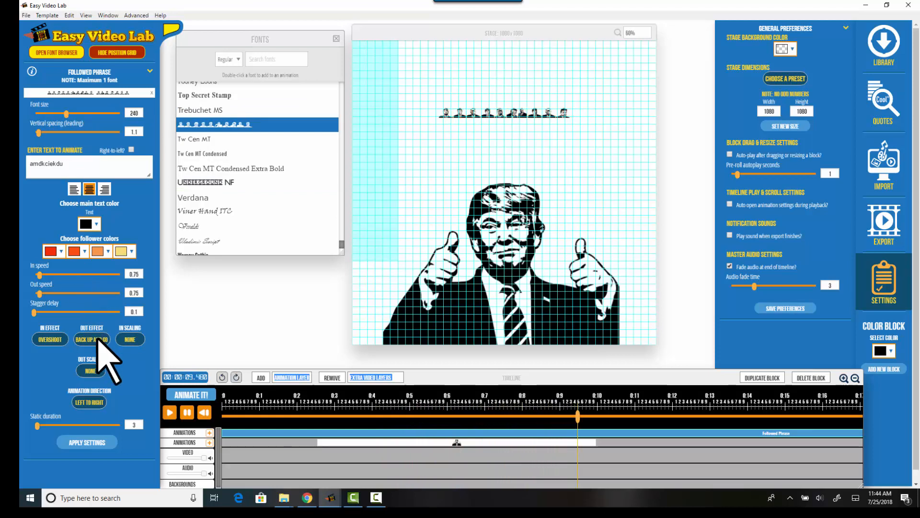
left_click(89, 446)
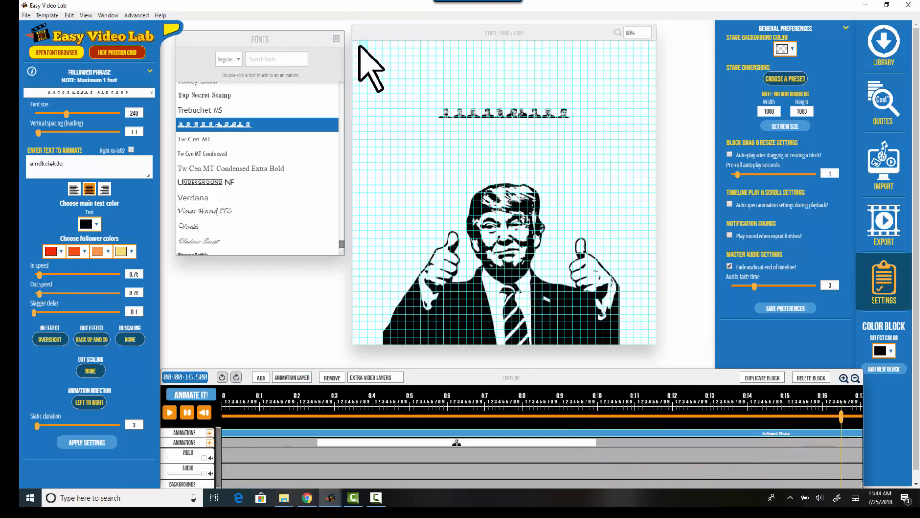
left_click_drag(394, 100, 670, 173)
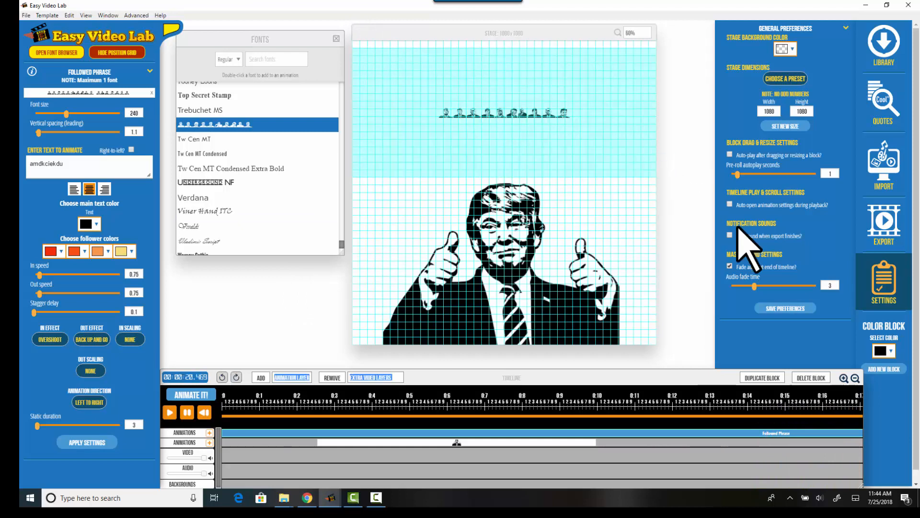
left_click(99, 442)
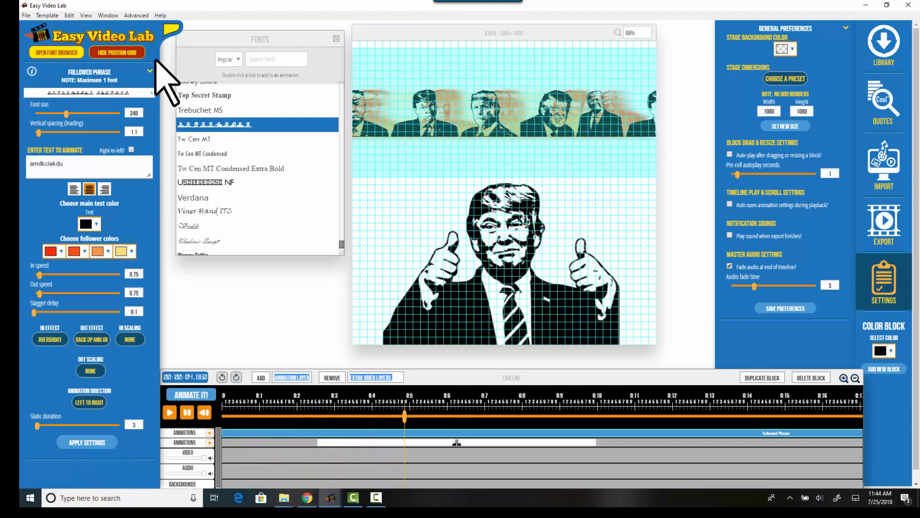
Hide the position grid, reapply Followed Phrase with the single letter a at font size 360 and return to the animation list.
left_click(136, 53)
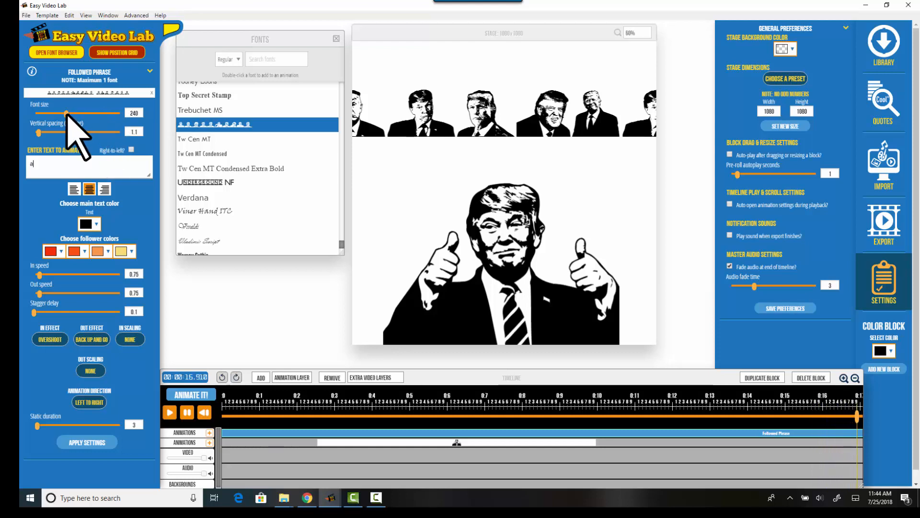
left_click_drag(67, 114, 90, 116)
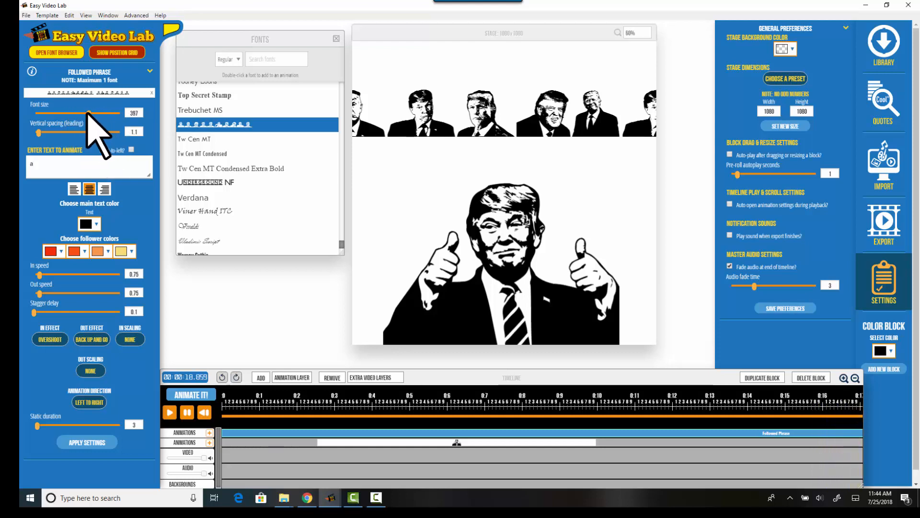
left_click(87, 442)
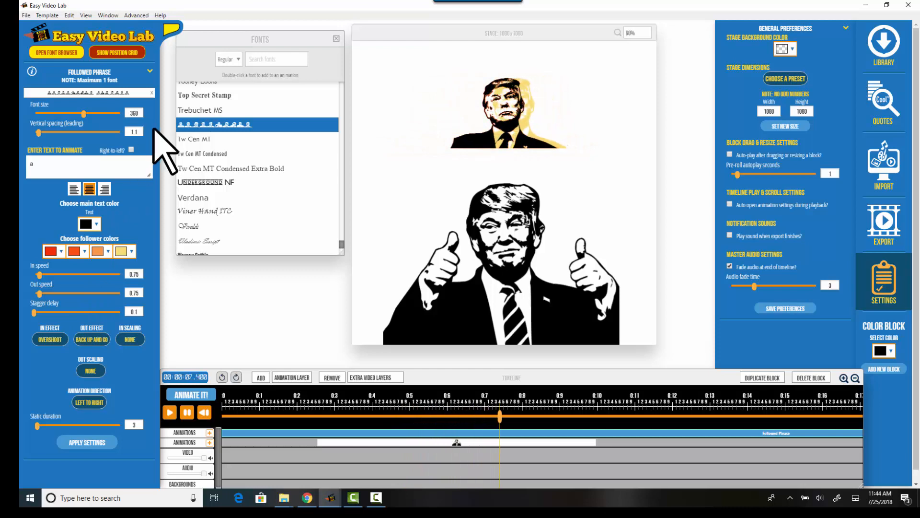
left_click(149, 71)
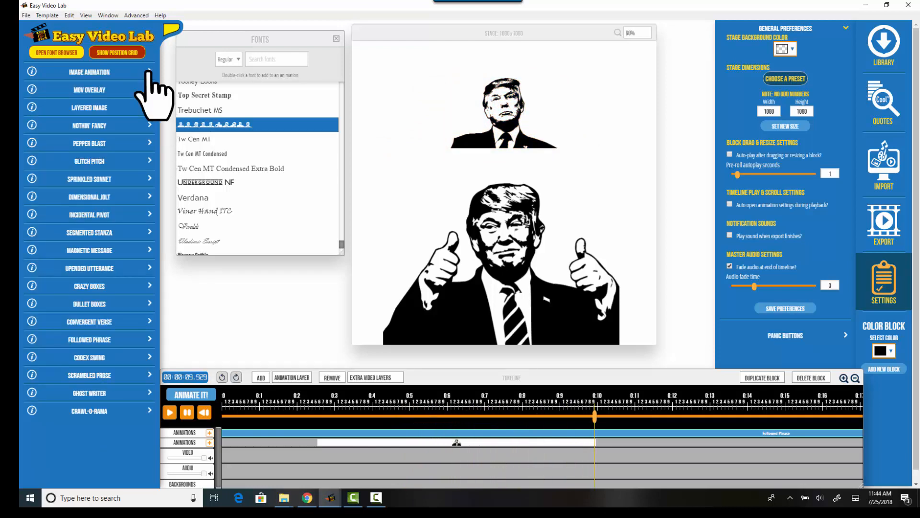
Set up Codex Swing with the letter a at font size 311 in Trumpolina and apply it, overwriting the existing animation.
mouse_move(31, 357)
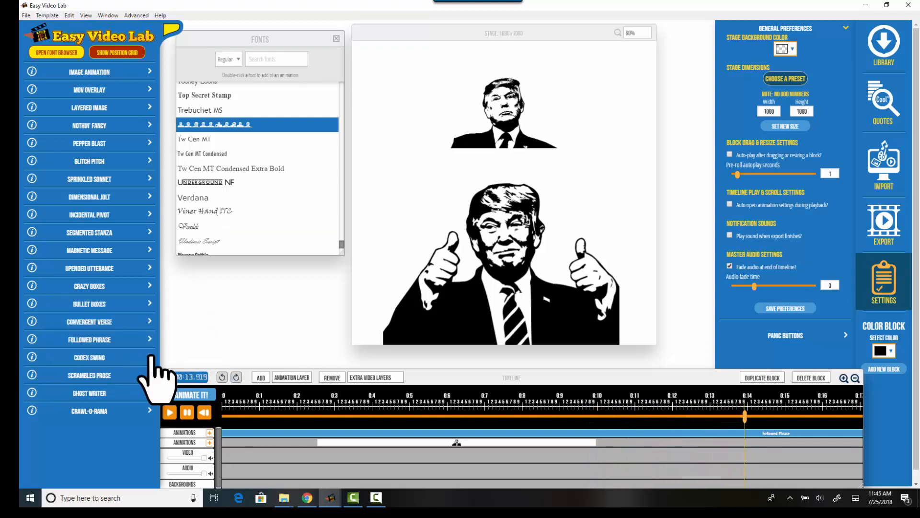
left_click(150, 357)
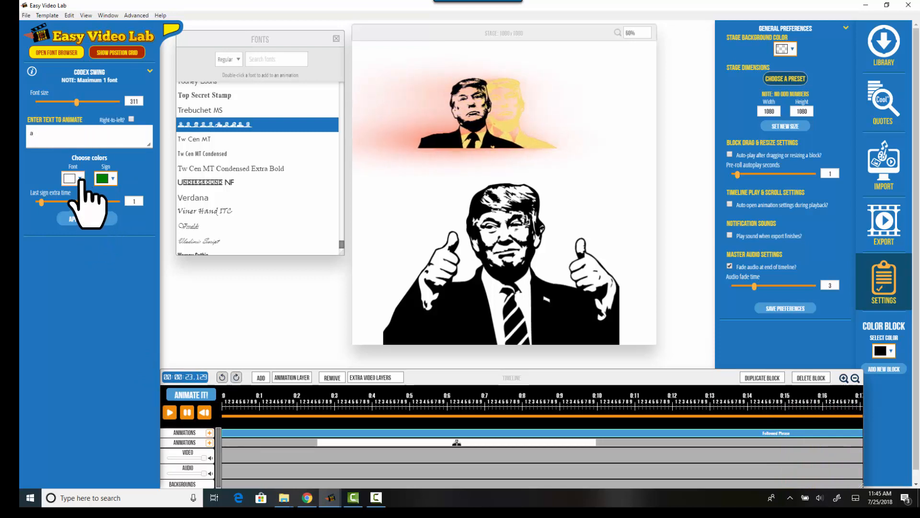
left_click(80, 179)
left_click(81, 182)
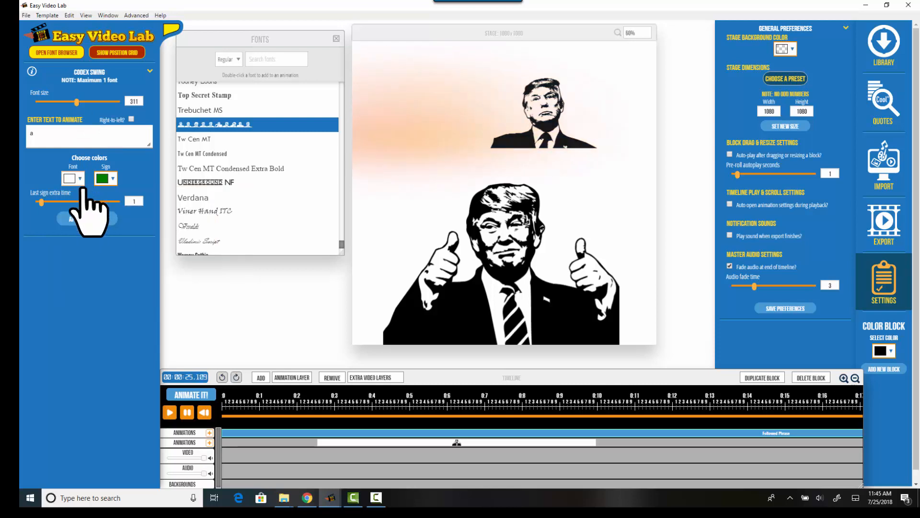
left_click(87, 218)
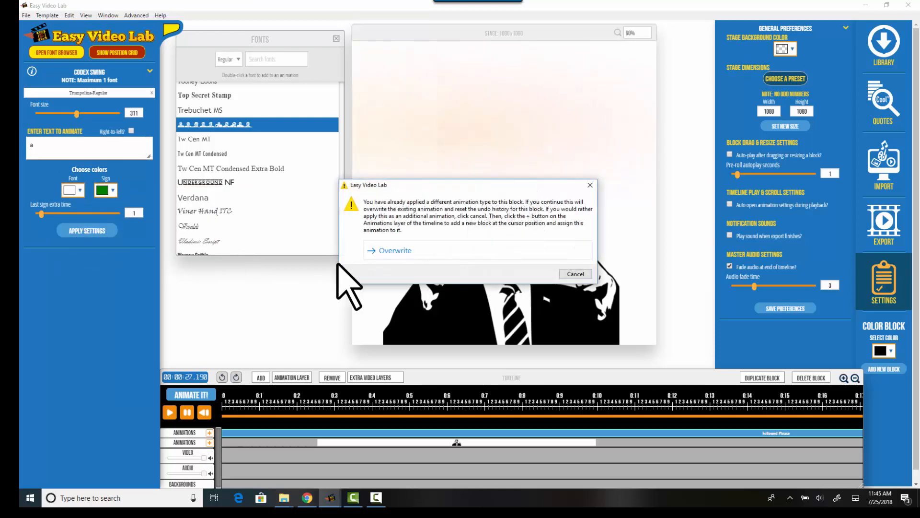
left_click(395, 250)
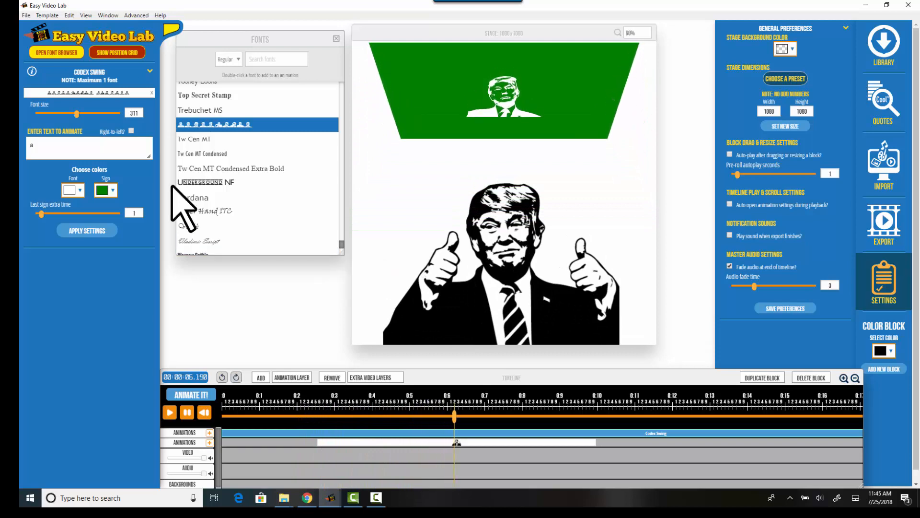
Restyle Codex Swing with a black #000000 font, a light gray sign and a last sign extra time of 0.6, and reapply the settings.
left_click(82, 191)
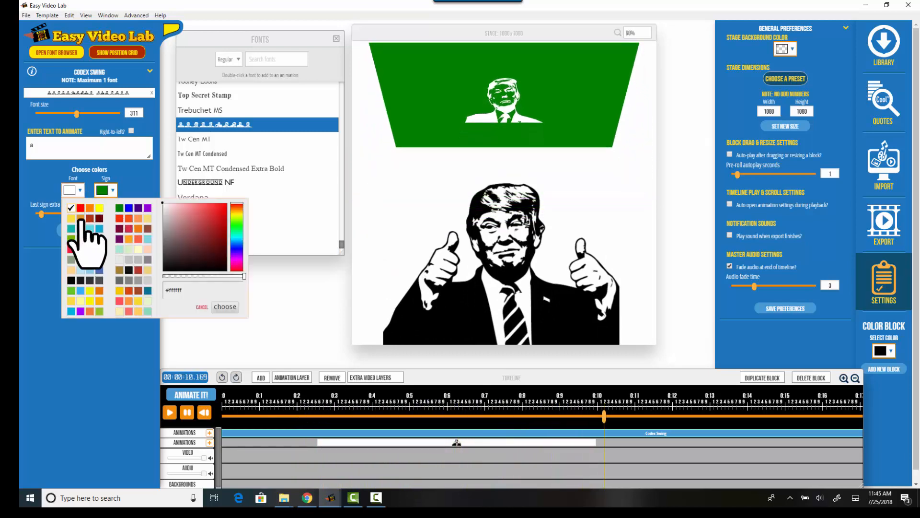
left_click(71, 280)
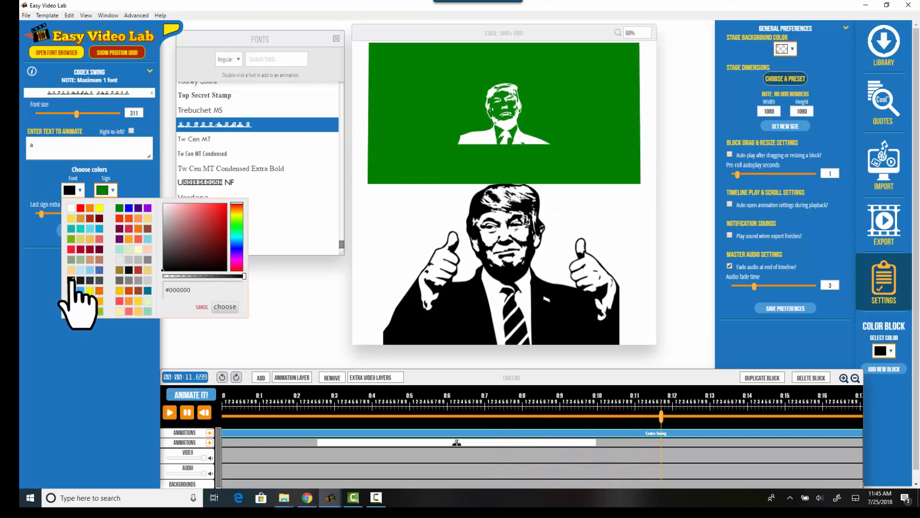
left_click(226, 307)
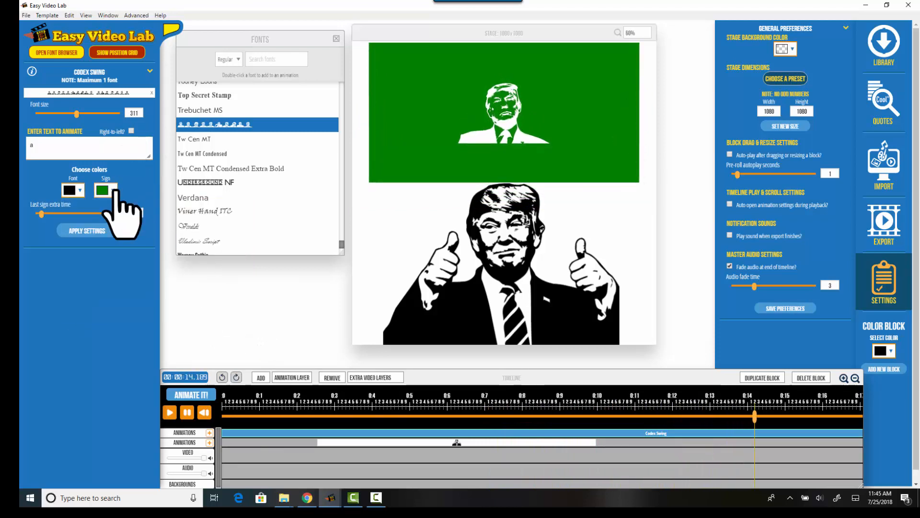
left_click(106, 190)
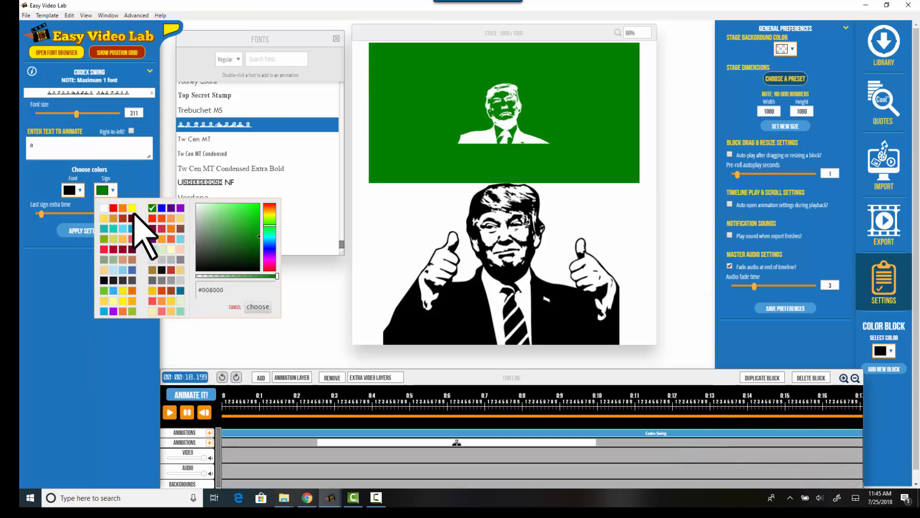
left_click(152, 260)
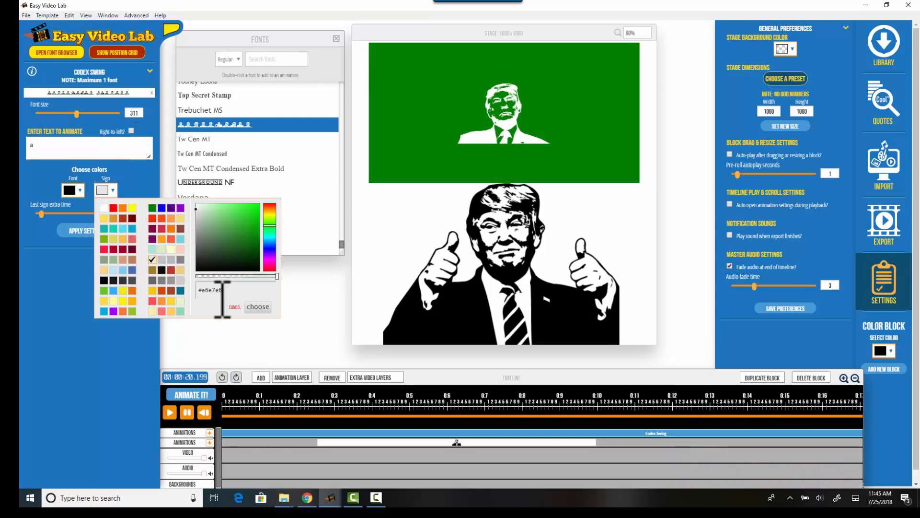
left_click(258, 309)
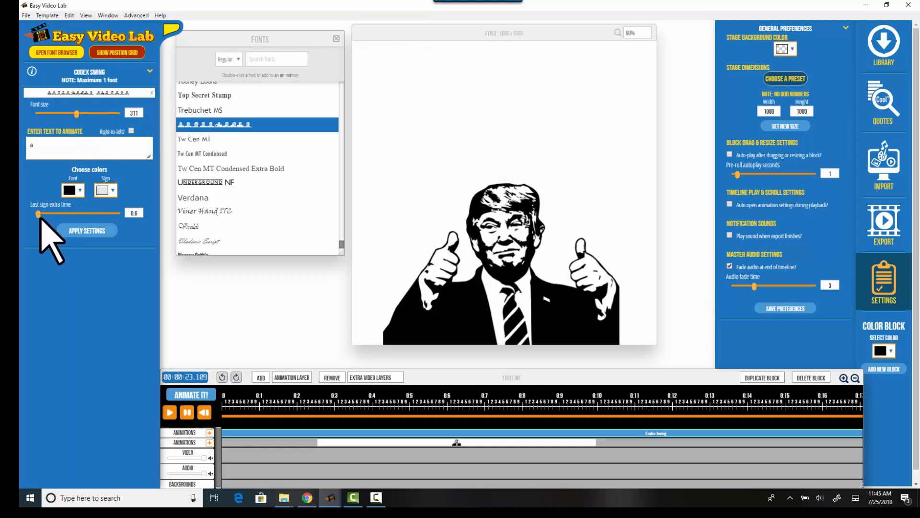
left_click(87, 231)
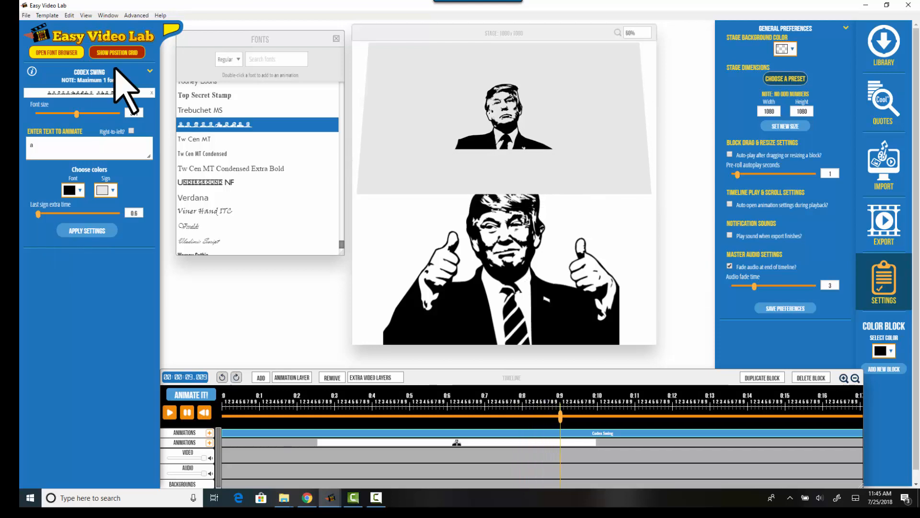
left_click(150, 71)
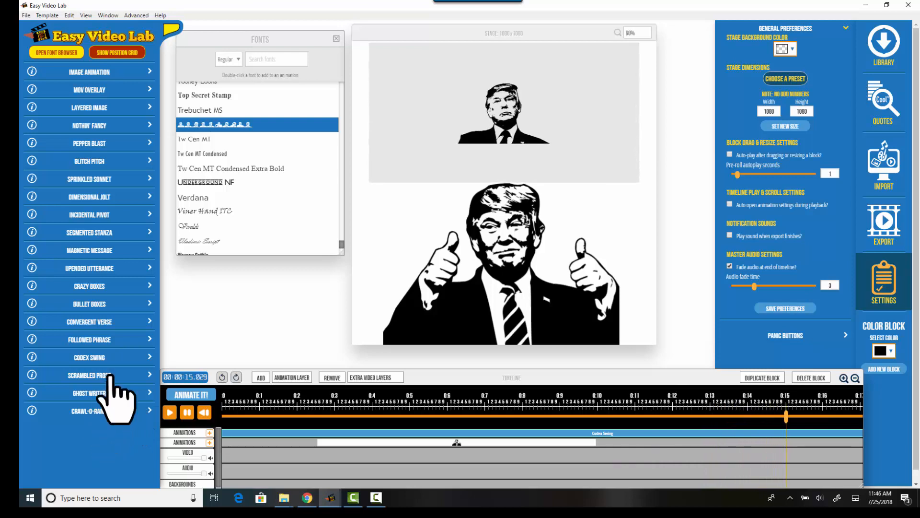
Preview Scrambled Prose, then apply it with the centred text amcheodndho in Trumpolina, overwriting the existing animation.
mouse_move(35, 379)
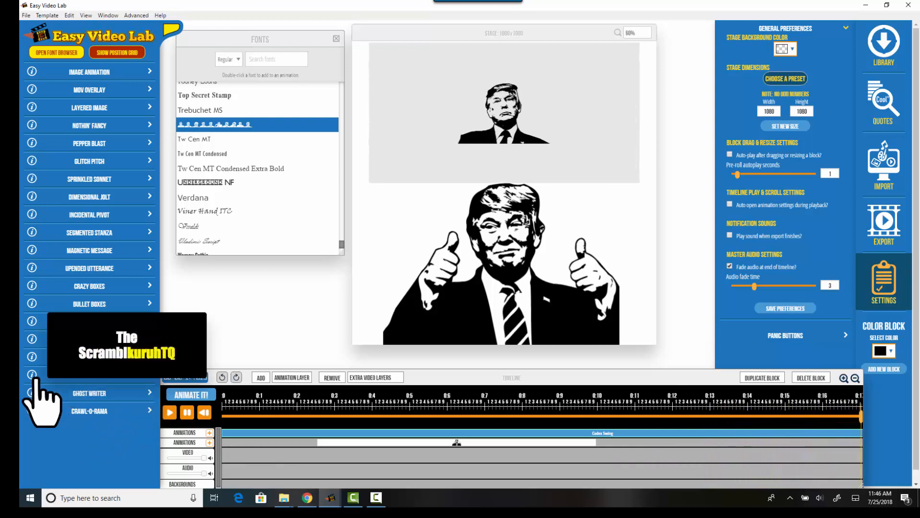
left_click(150, 375)
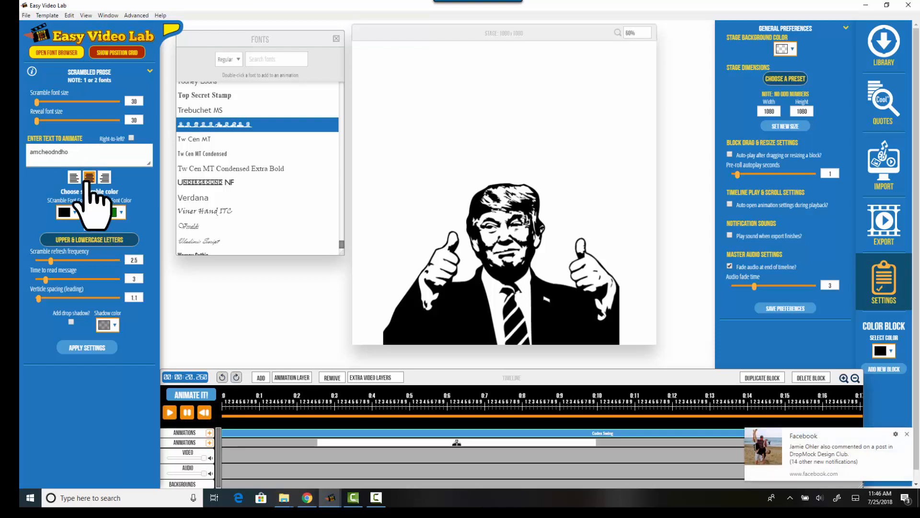
left_click(88, 348)
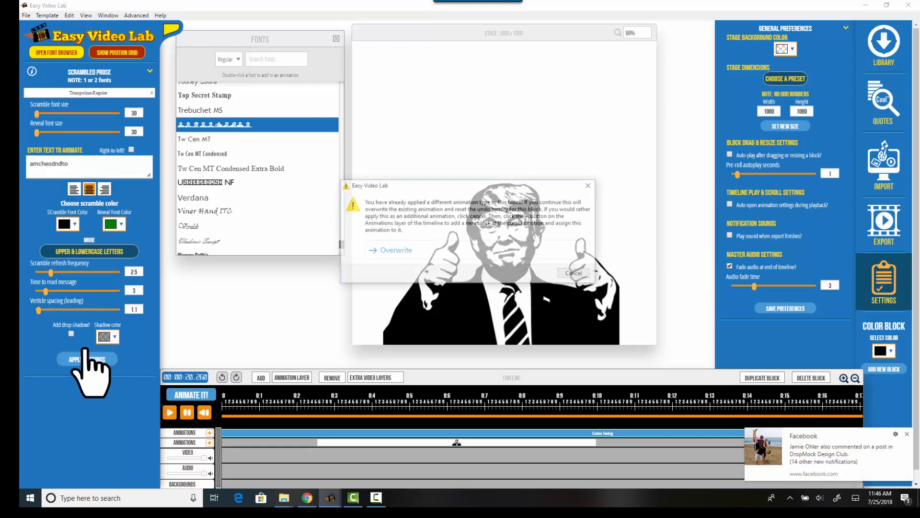
left_click(396, 249)
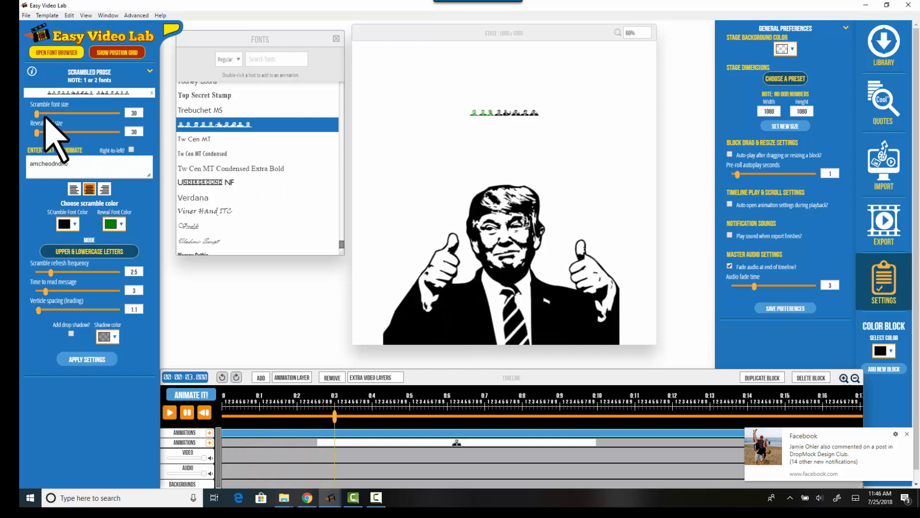
Set the Scrambled Prose scramble font size to 182 and reveal font size to 185, and reapply the settings.
left_click_drag(36, 115, 59, 133)
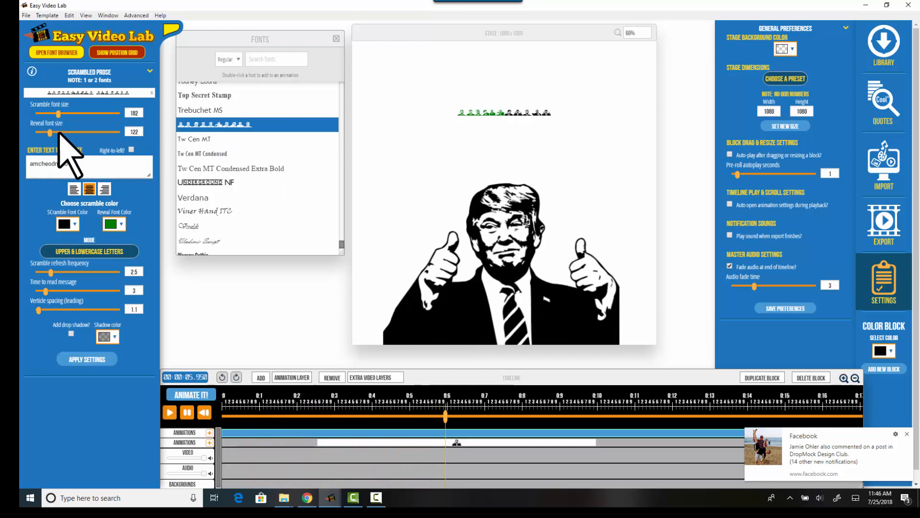
left_click(99, 359)
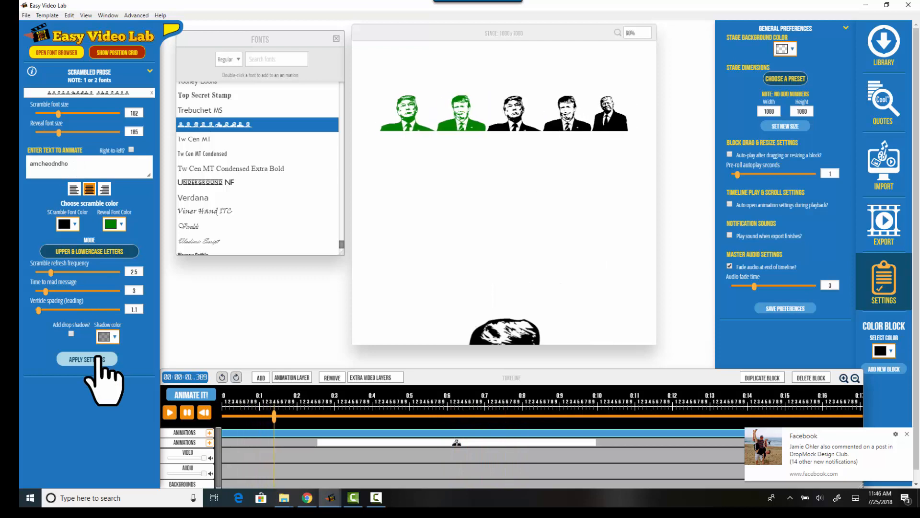
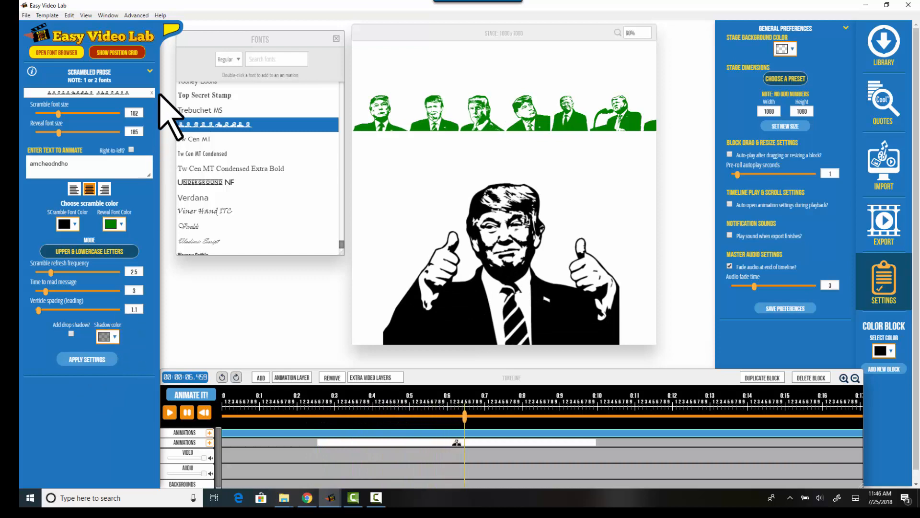
Apply Ghost Writer with the centred text cmenehduso in Trumpolina, overwriting the existing animation, and reapply it at font size 80.
left_click(150, 71)
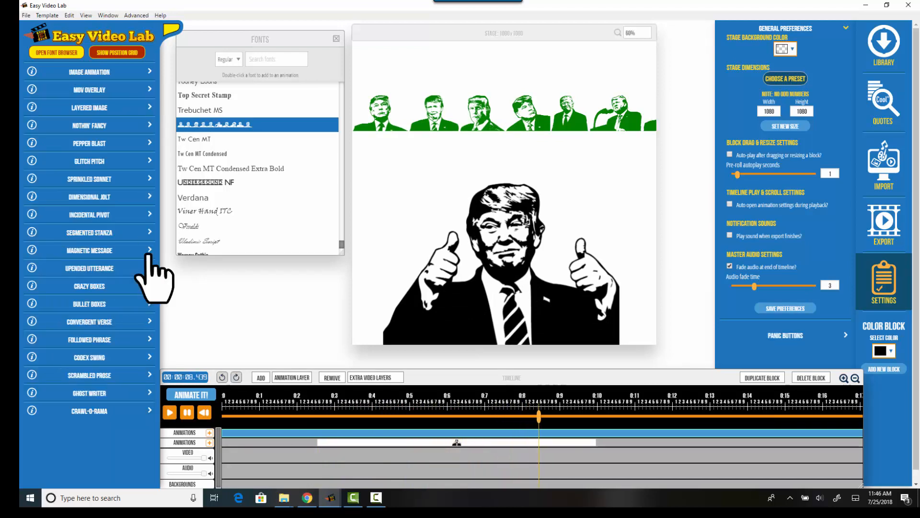
left_click(150, 393)
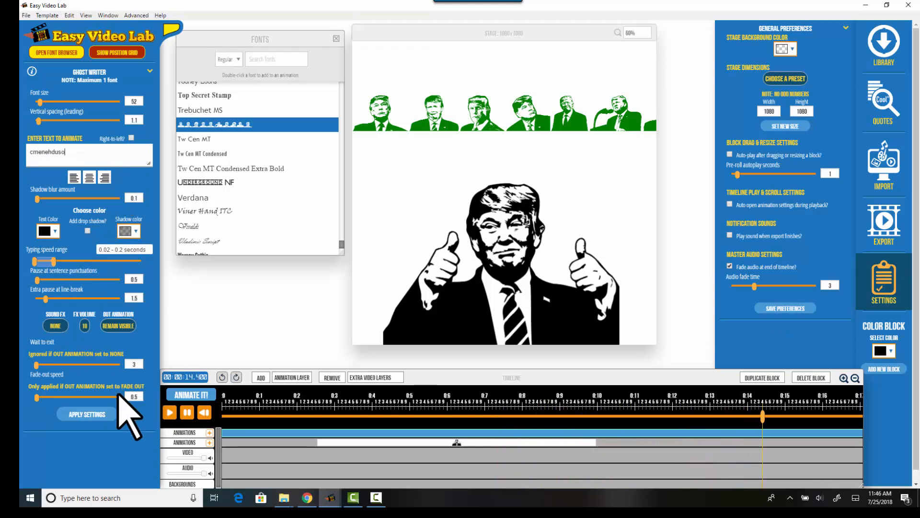
left_click(91, 415)
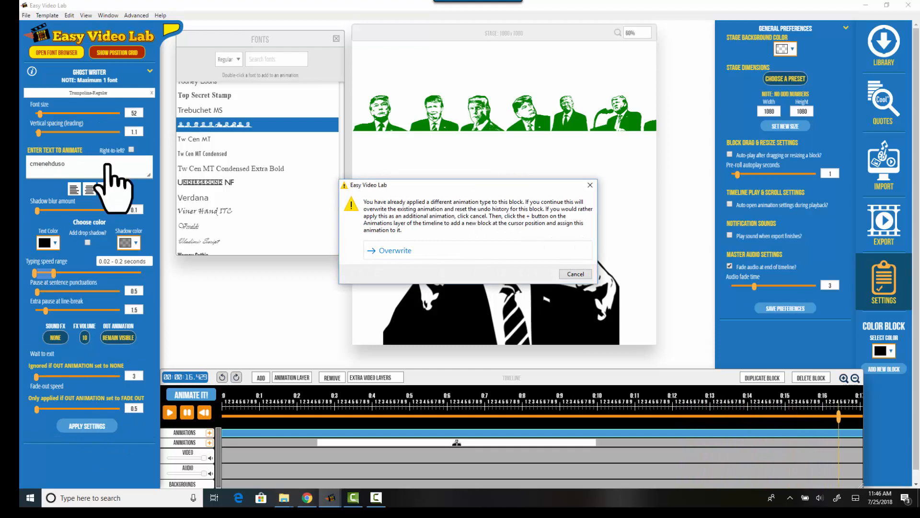
left_click(402, 258)
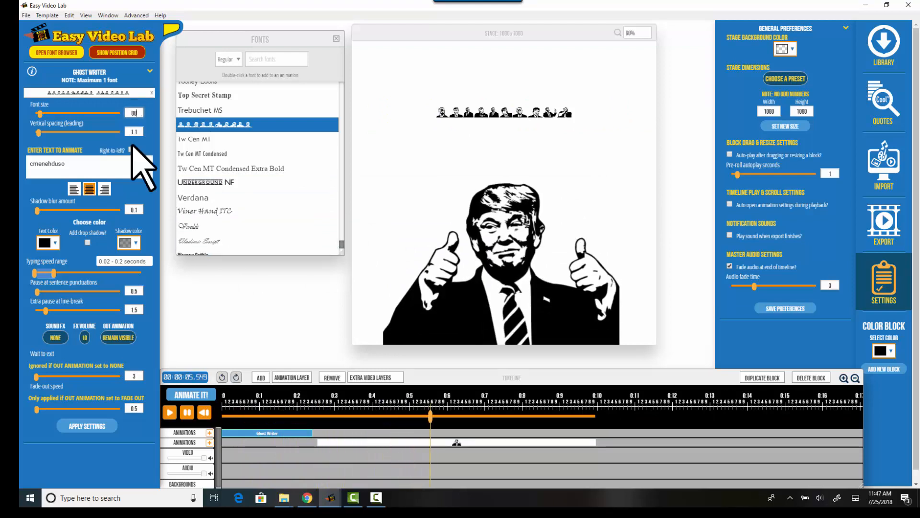
left_click(81, 426)
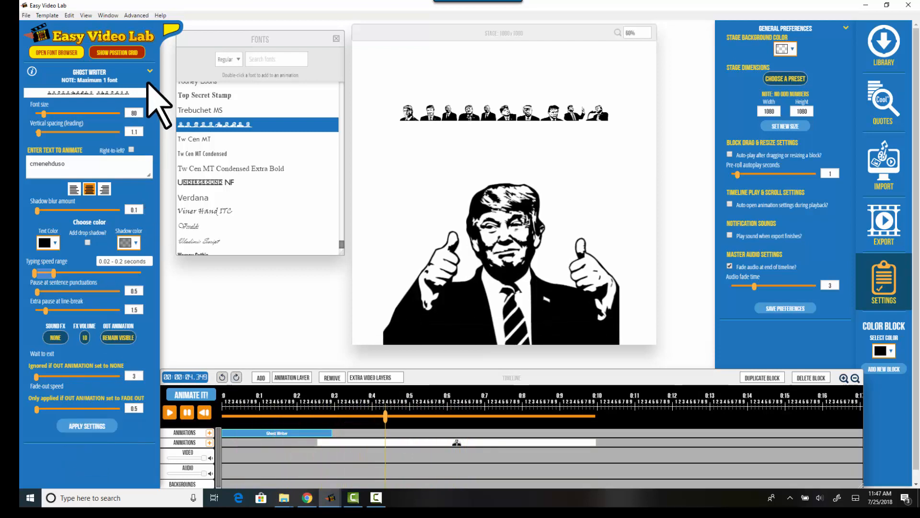
Preview Crawl-O-Rama, then apply it with the text dmcnjwol in Trumpolina, overwriting the existing animation.
left_click(149, 71)
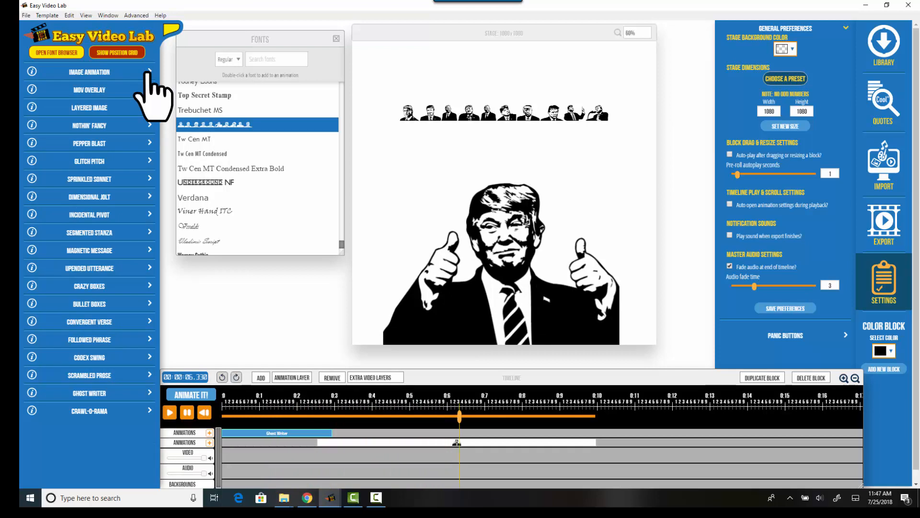
left_click(149, 410)
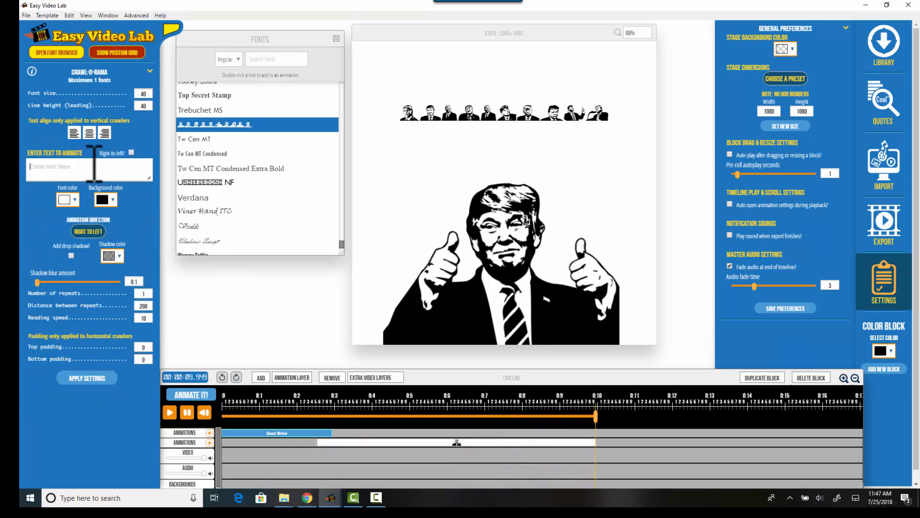
mouse_move(31, 72)
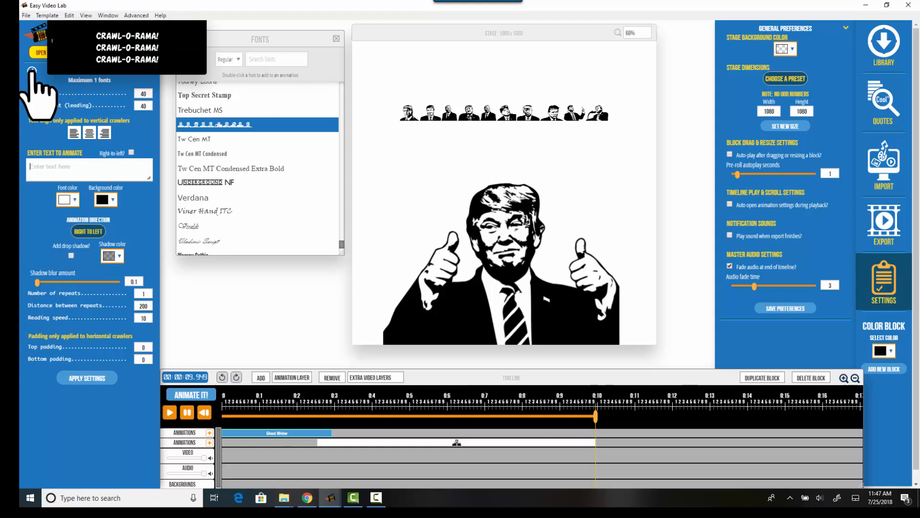
left_click(74, 177)
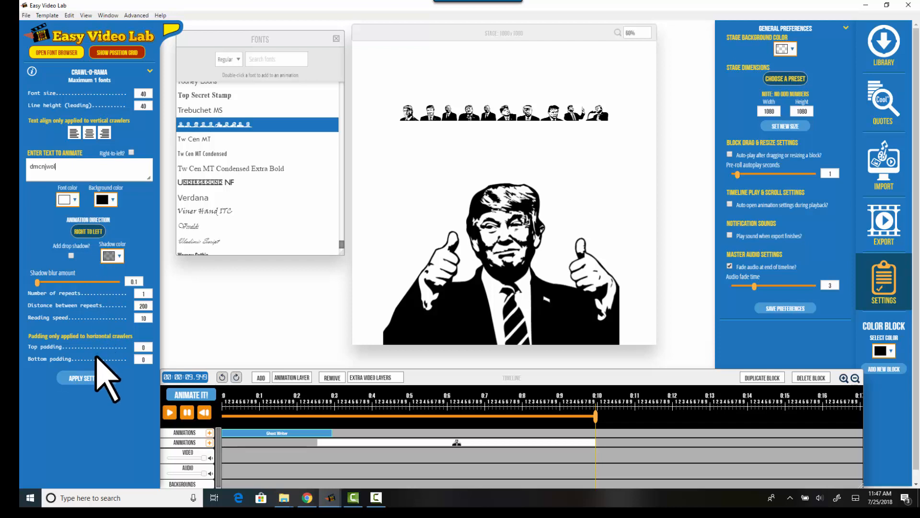
left_click(87, 379)
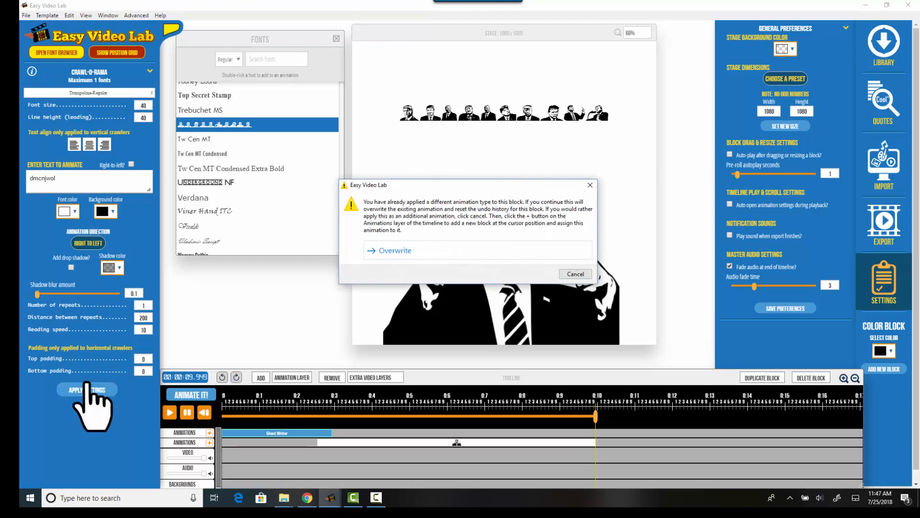
left_click(425, 251)
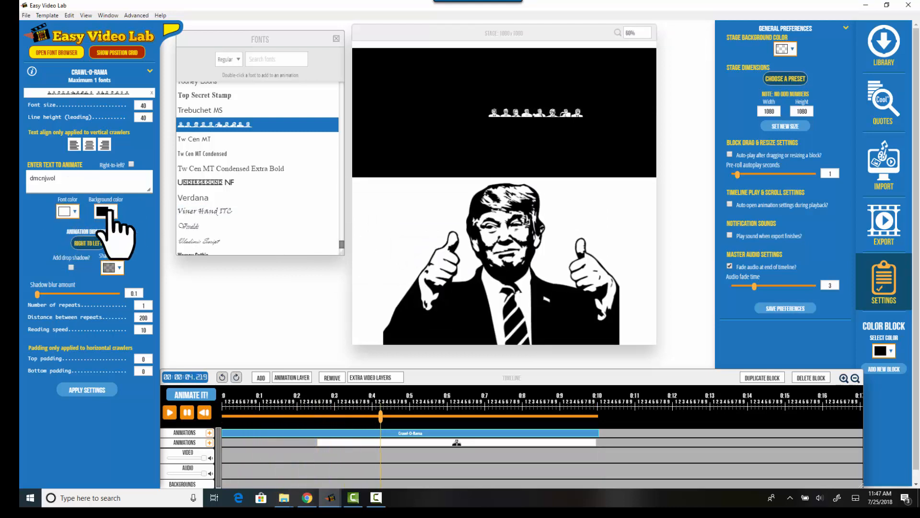
Restyle Crawl-O-Rama with font size 80, a dark maroon font color and a white background, and reapply the settings.
left_click(154, 119)
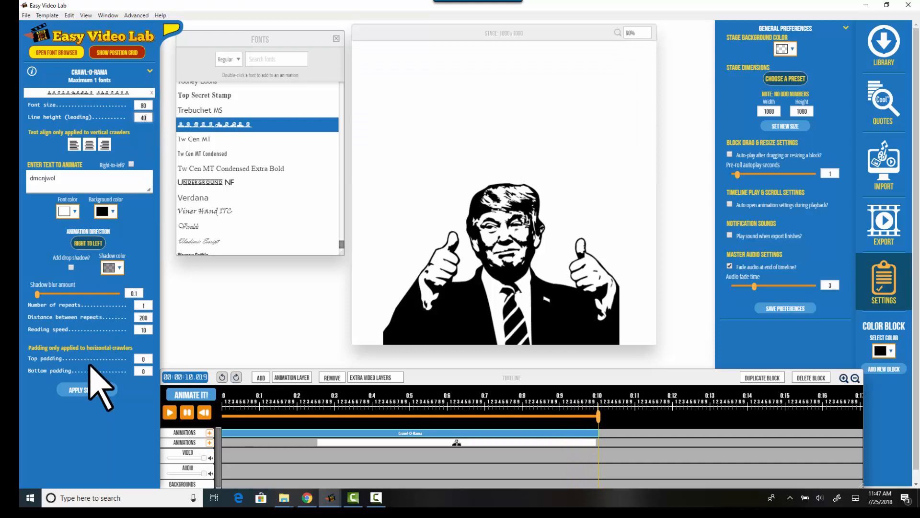
left_click(89, 389)
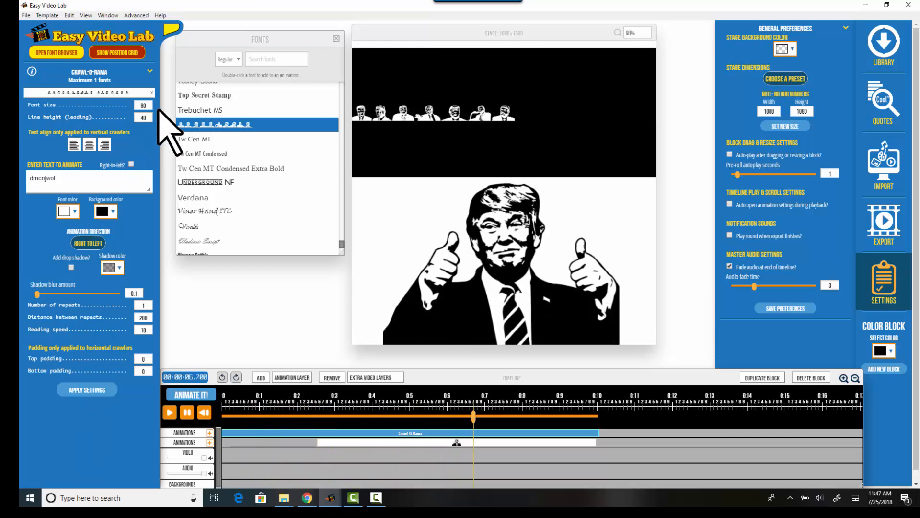
left_click(67, 212)
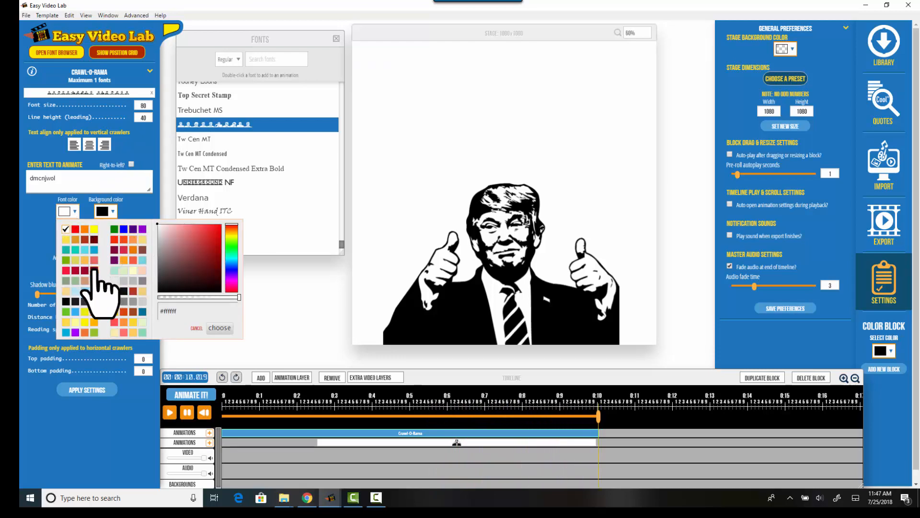
left_click(94, 270)
left_click(219, 328)
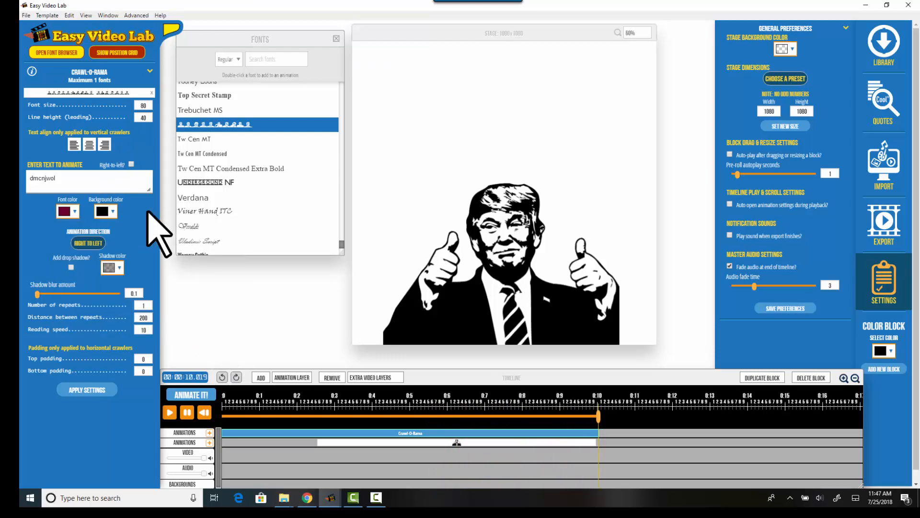
left_click(104, 211)
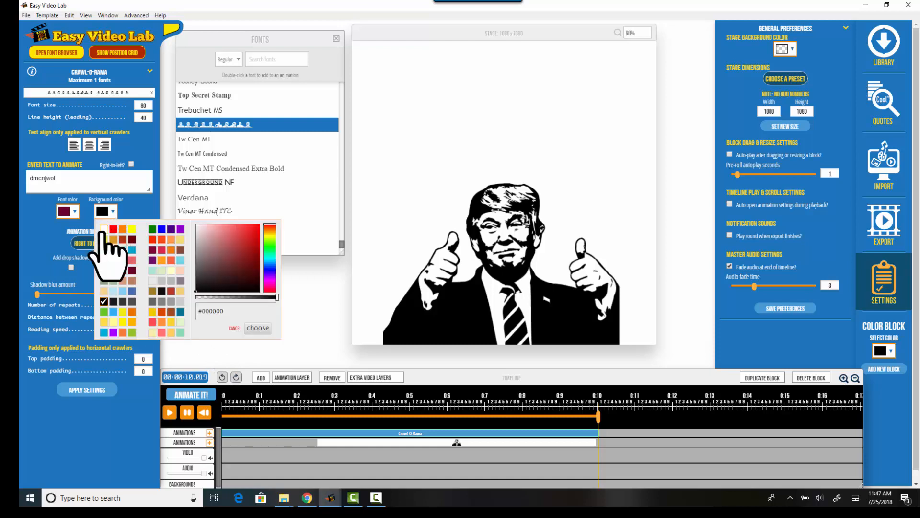
left_click(103, 229)
left_click(257, 328)
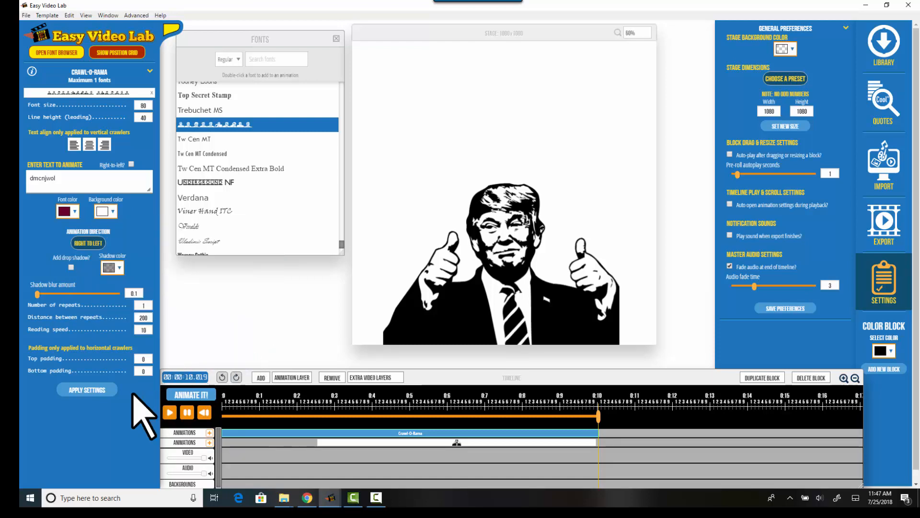
left_click(104, 390)
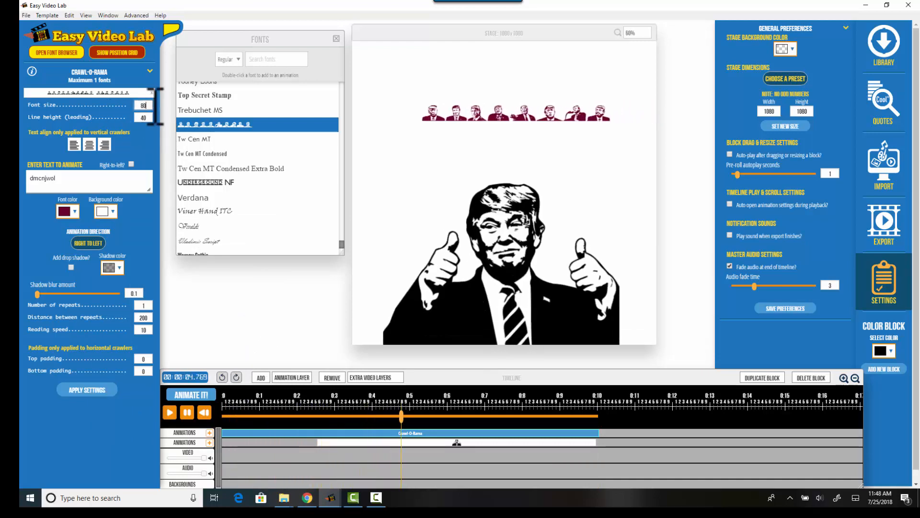
Set the Crawl-O-Rama font size to 200 and reapply the settings.
key("BackSpace")
key("BackSpace")
type("200")
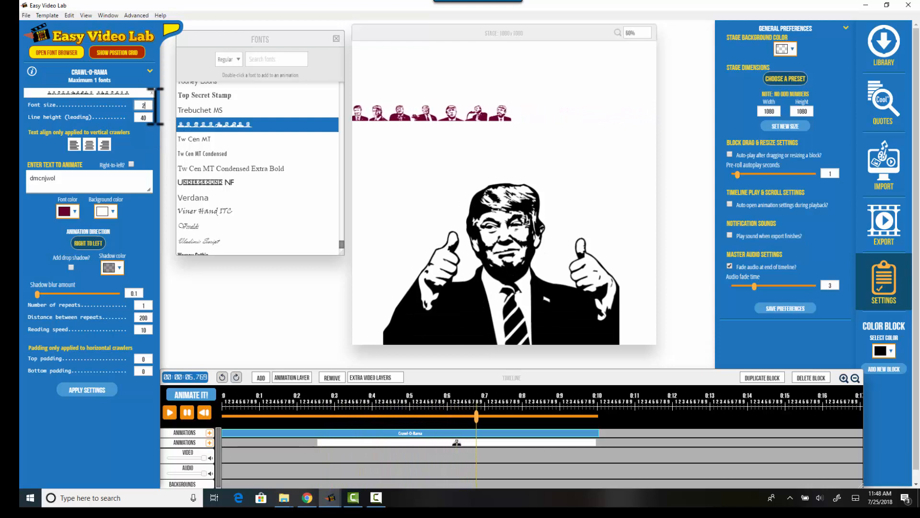
left_click(101, 387)
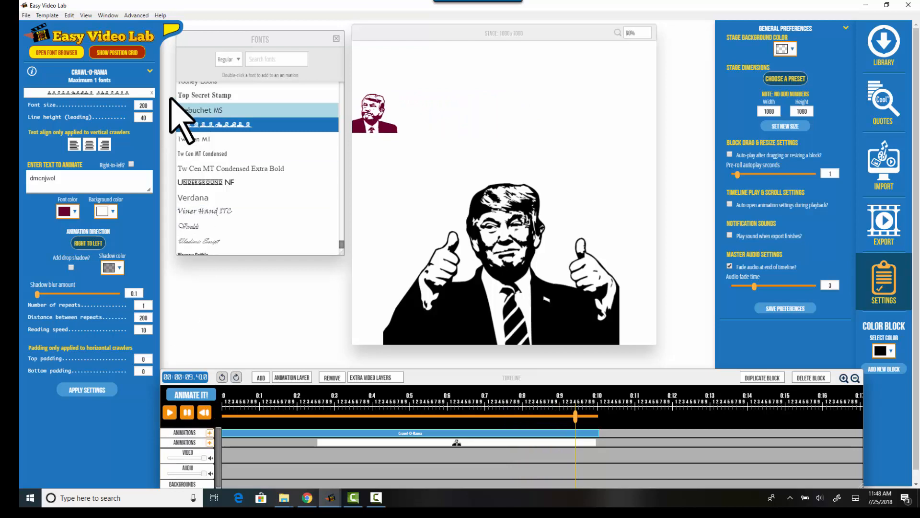
Delete the thumbs-up image block from the second animations layer of the timeline.
left_click(150, 72)
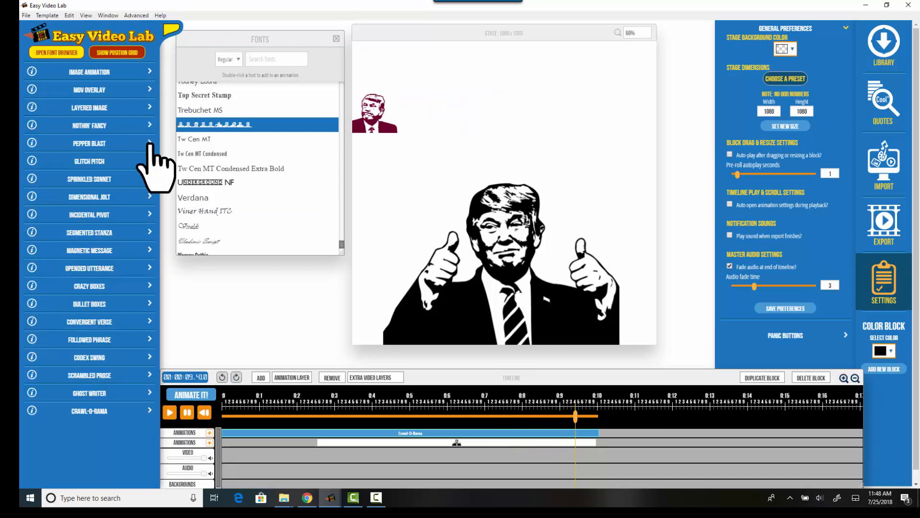
left_click(150, 142)
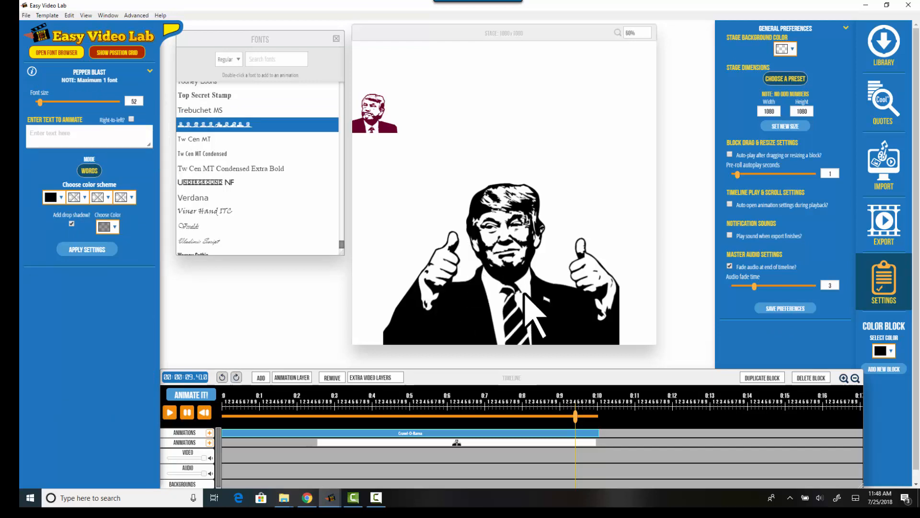
left_click(420, 443)
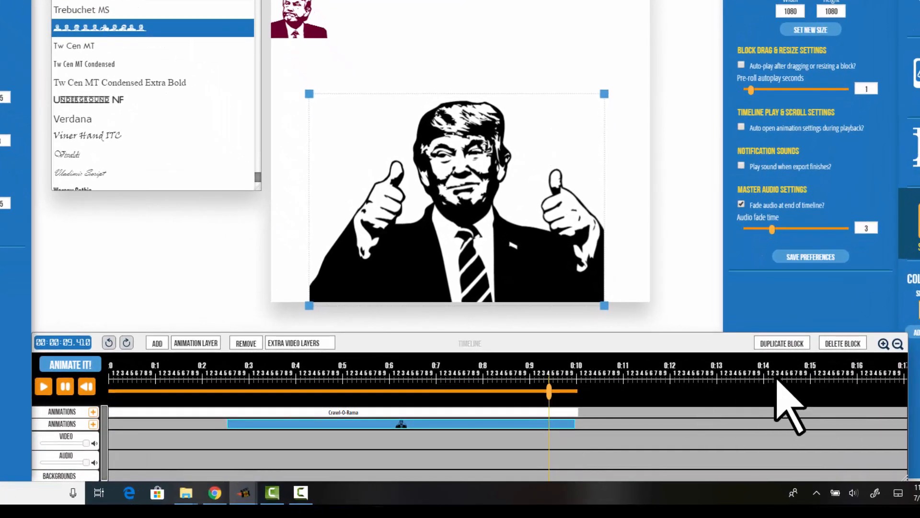
left_click(843, 343)
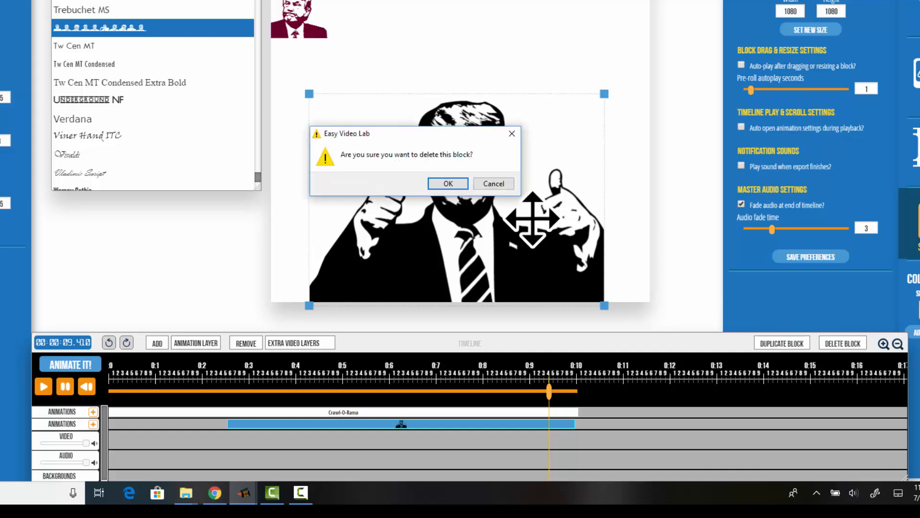
left_click(459, 182)
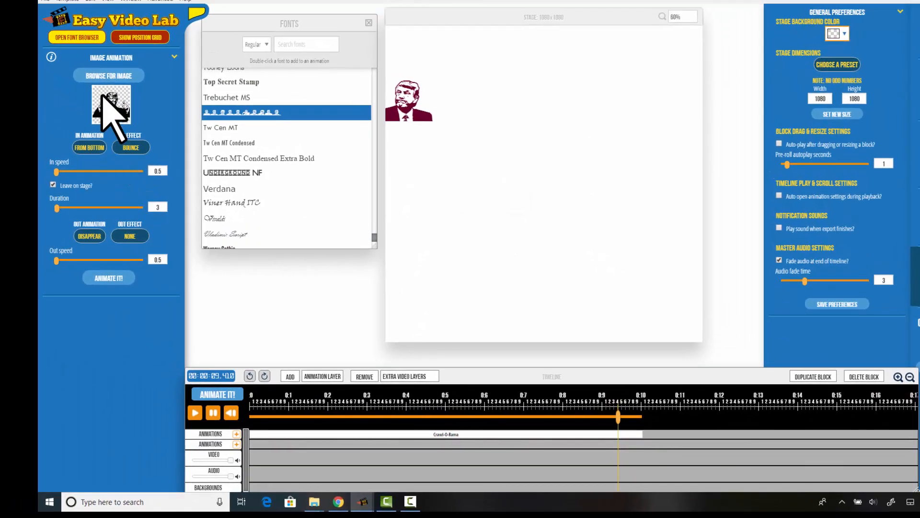
Set up Pepper Blast with the letter a at font size 600 and try to apply it.
left_click(173, 57)
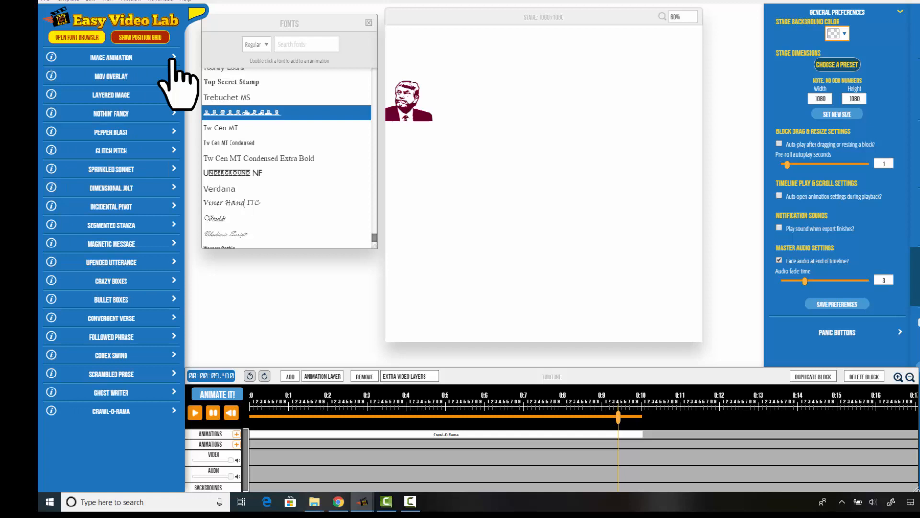
left_click(174, 133)
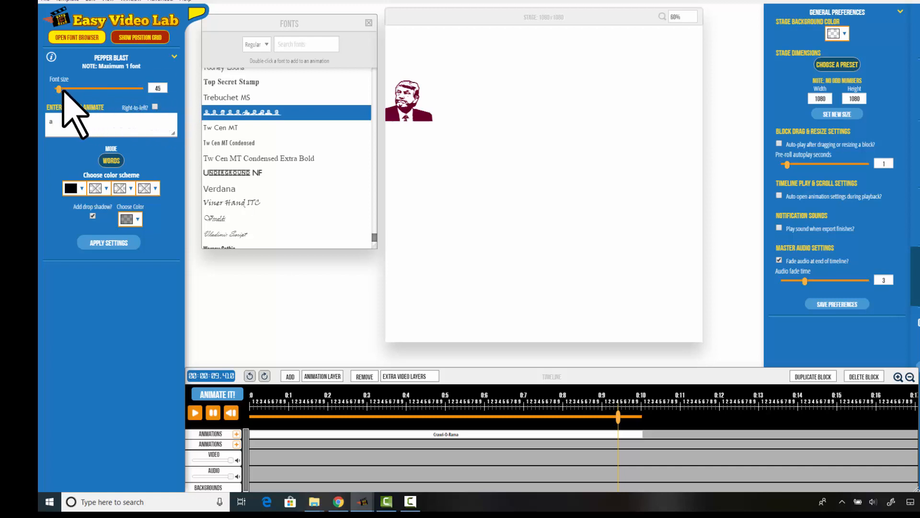
left_click_drag(63, 90, 158, 88)
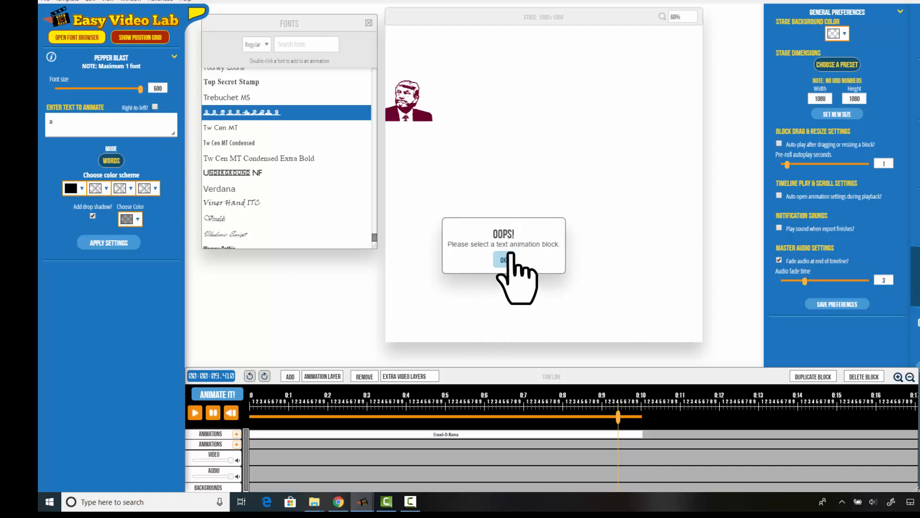
left_click(509, 256)
Select the Crawl-O-Rama block and apply the Pepper Blast letter a to it in Trumpolina, overwriting the existing animation.
left_click(337, 435)
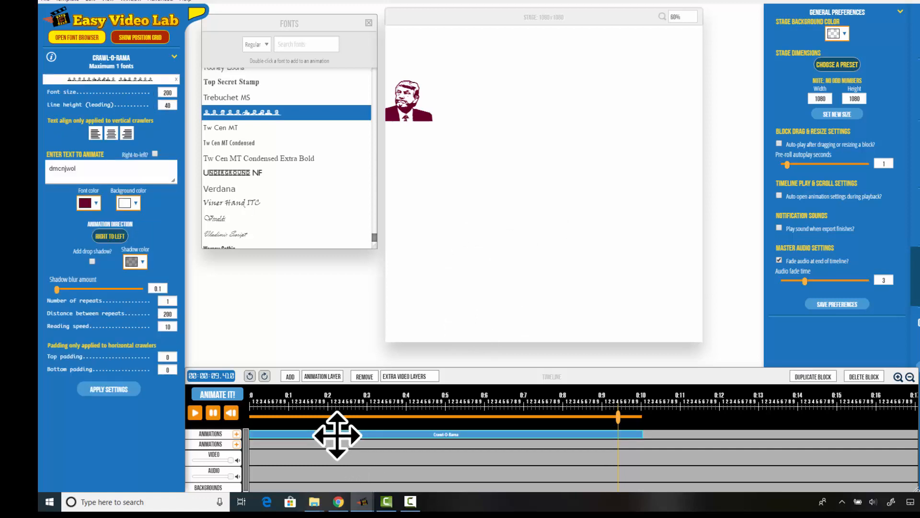
left_click(175, 57)
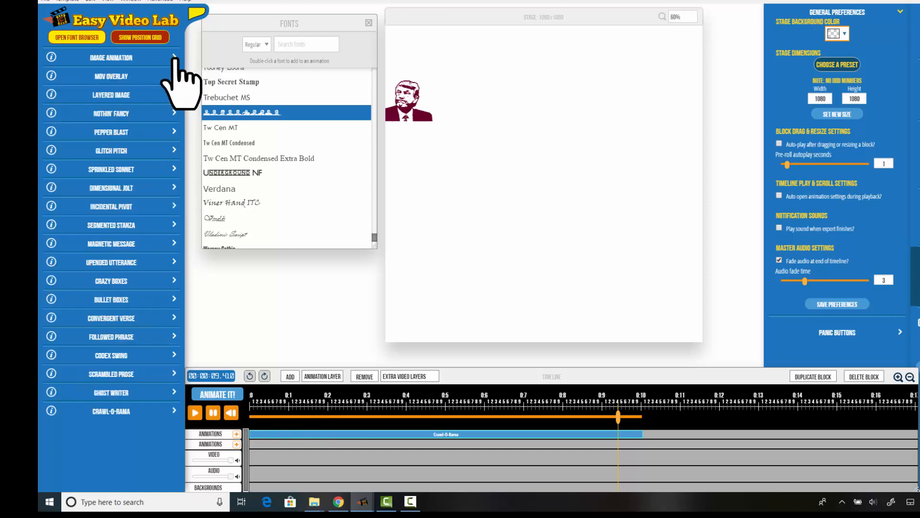
left_click(174, 131)
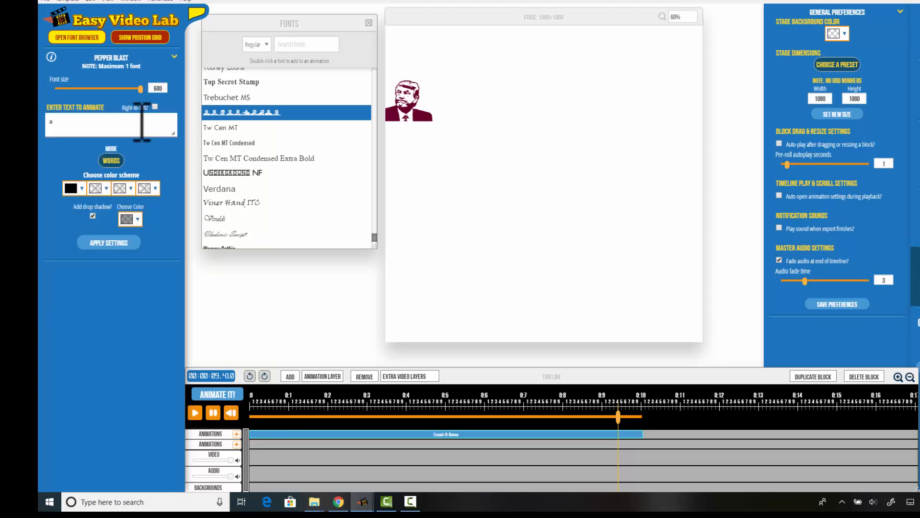
left_click(109, 243)
left_click(436, 243)
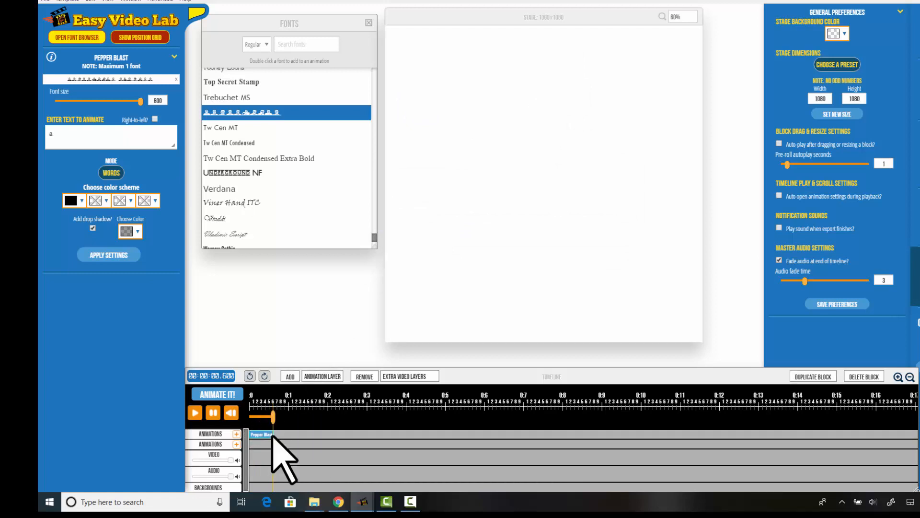
Extend the Pepper Blast block to about 7.2 seconds on the timeline and play the animation back.
left_click_drag(271, 434, 532, 434)
left_click(195, 412)
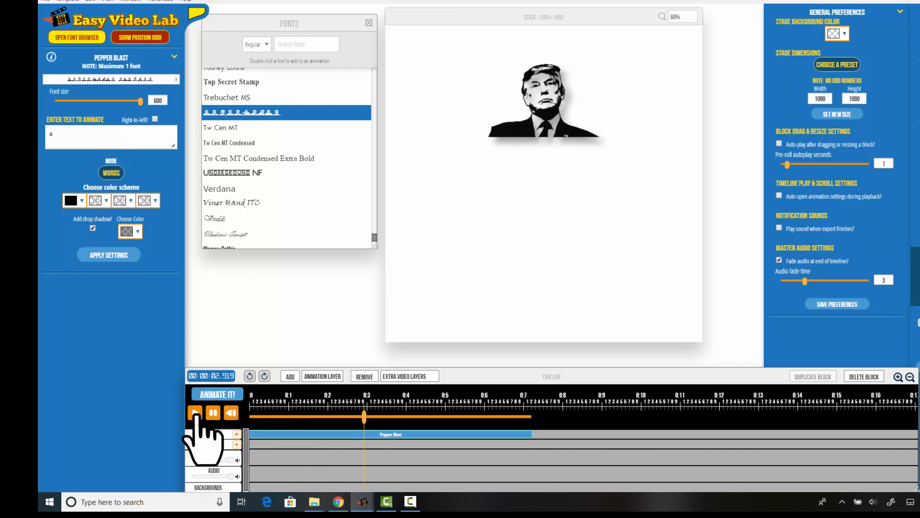
left_click(213, 413)
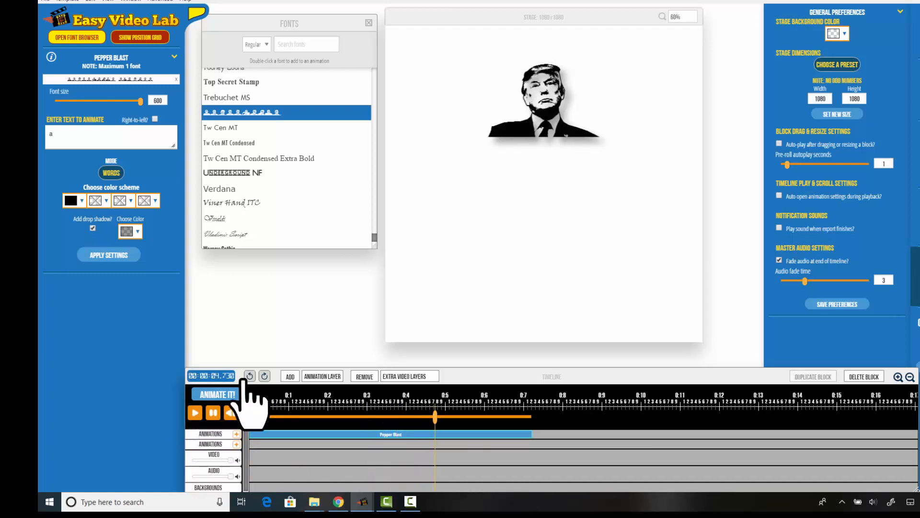
Show the position grid, mark the whole stage as the Pepper Blast area, and return the playhead to the start of the timeline.
left_click(161, 37)
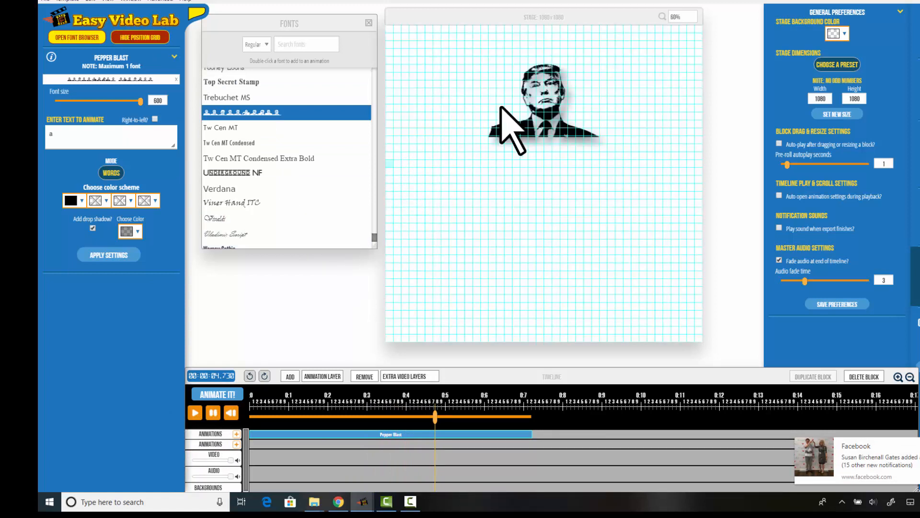
left_click_drag(392, 34, 702, 344)
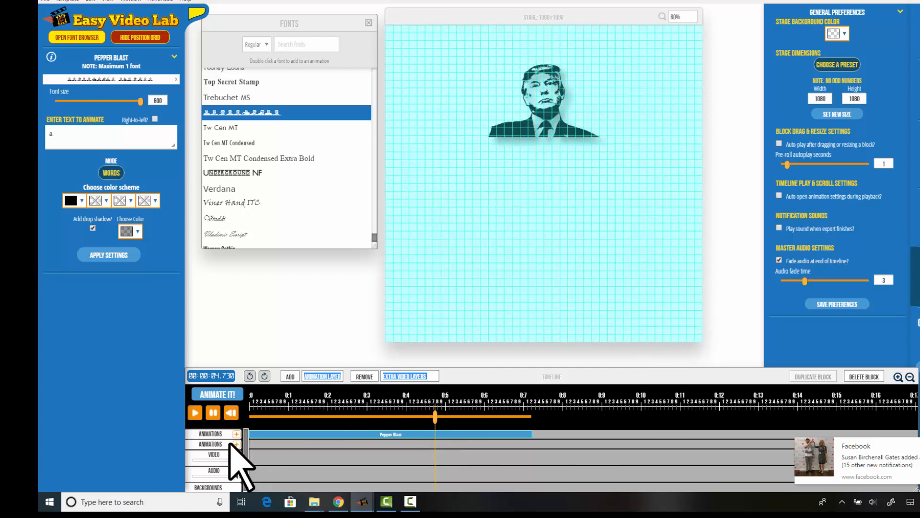
left_click(195, 413)
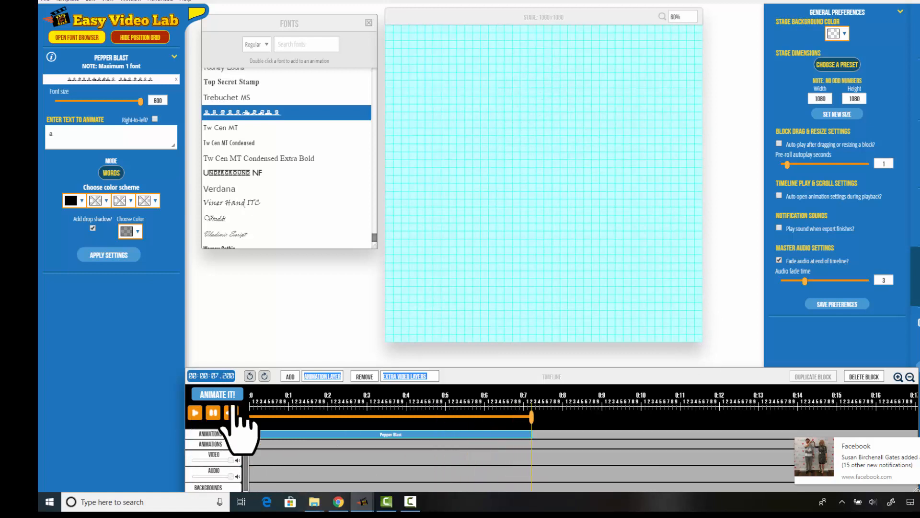
left_click_drag(530, 419, 209, 418)
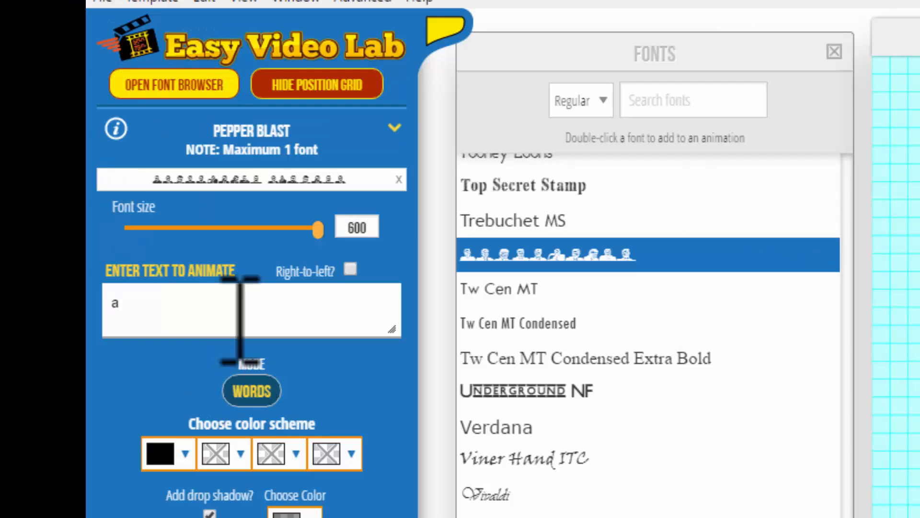
Extend the Pepper Blast text to the full lowercase alphabet, a to z, with a space between the letters.
left_click(106, 141)
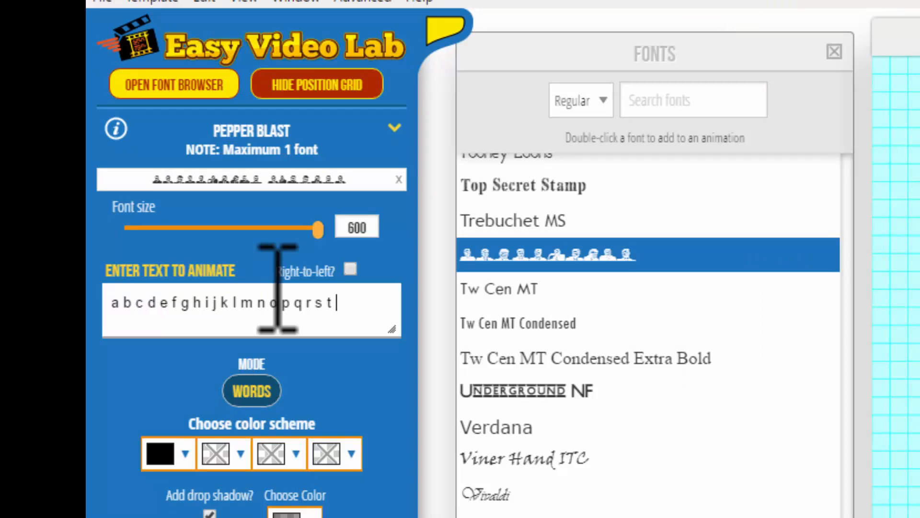
type("b c d e f g h i j k l m n o p q r s t u v w x y z")
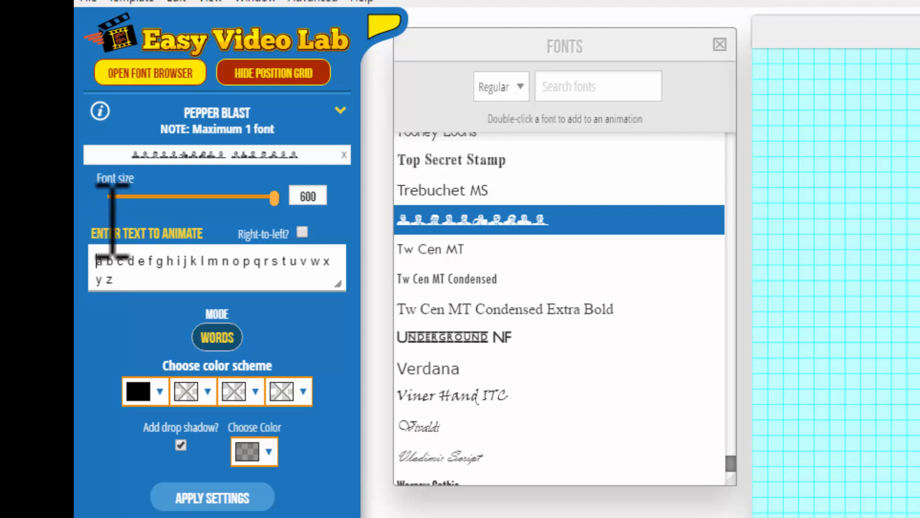
mouse_move(100, 112)
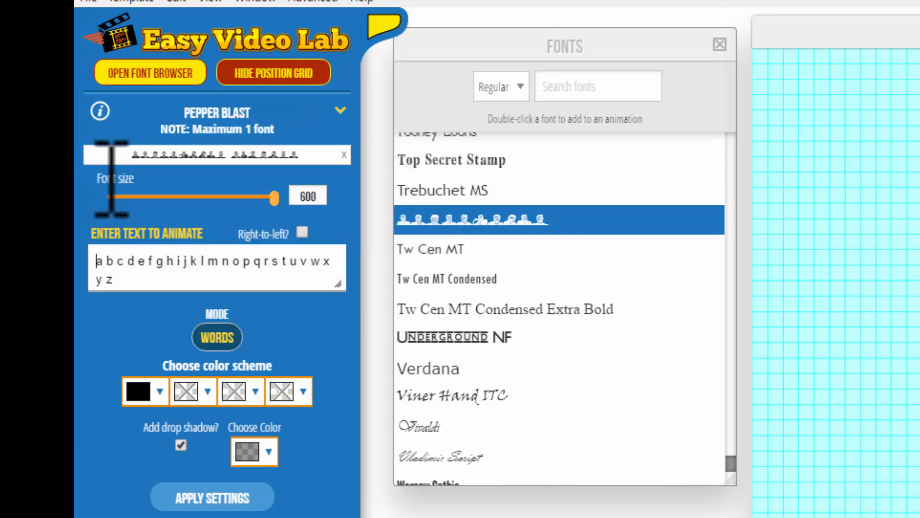
Set the Pepper Blast color scheme to green, blue, indigo and purple, and apply the settings to the marked area.
left_click(206, 391)
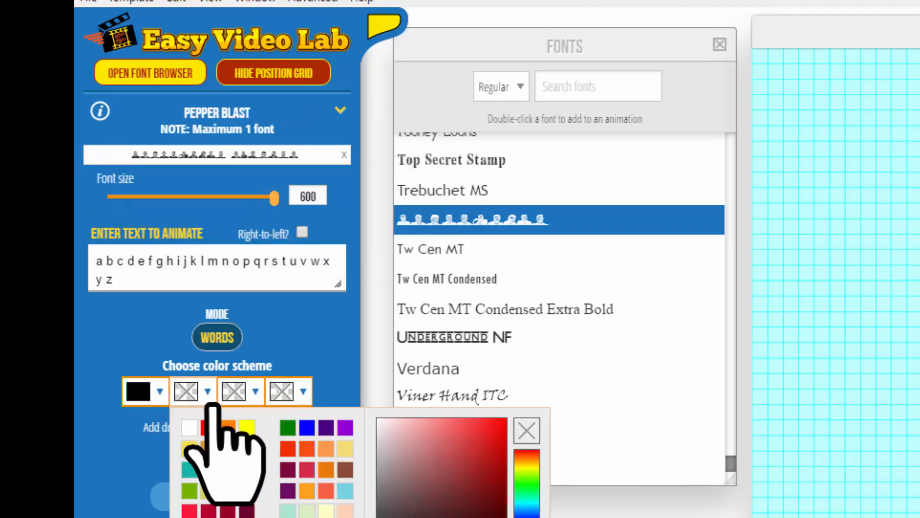
right_click(325, 423)
left_click(352, 439)
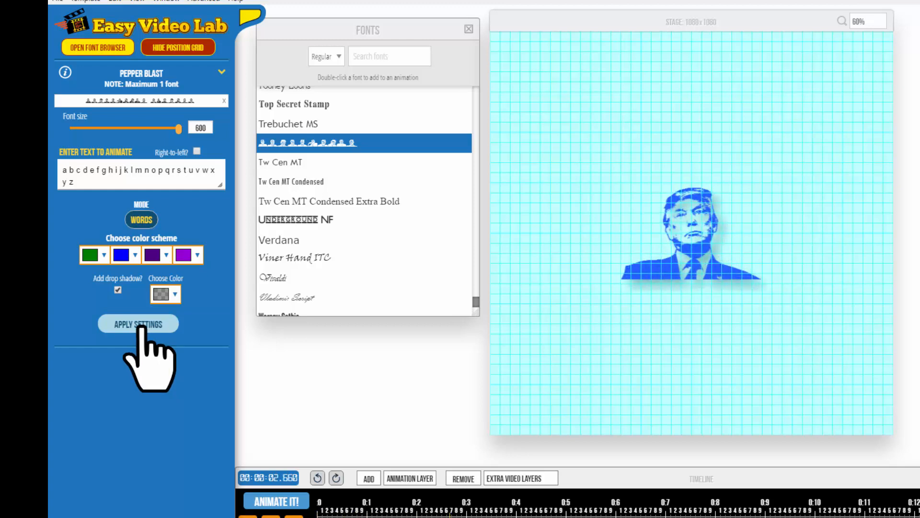
left_click(141, 326)
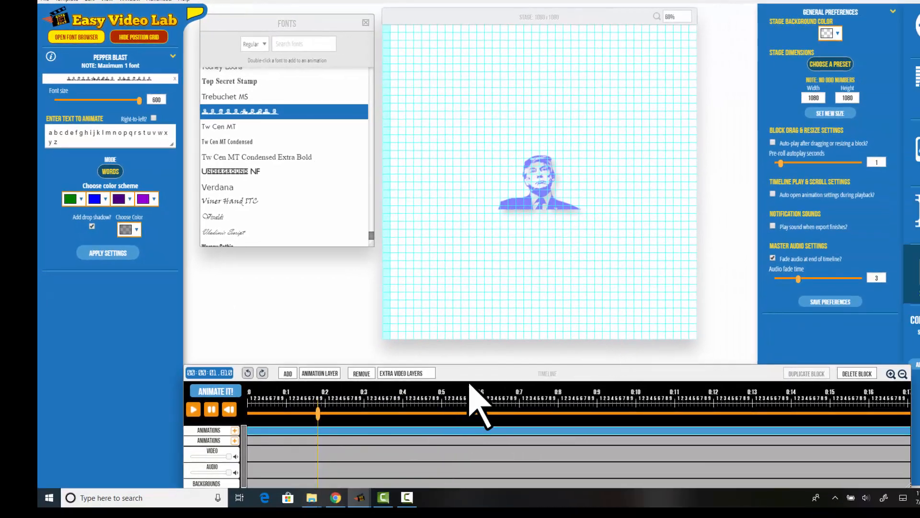
Shorten the Pepper Blast block on the first animations layer to about 29.1 seconds by repeatedly trimming its end back.
left_click_drag(469, 377, 452, 353)
left_click_drag(669, 479, 715, 479)
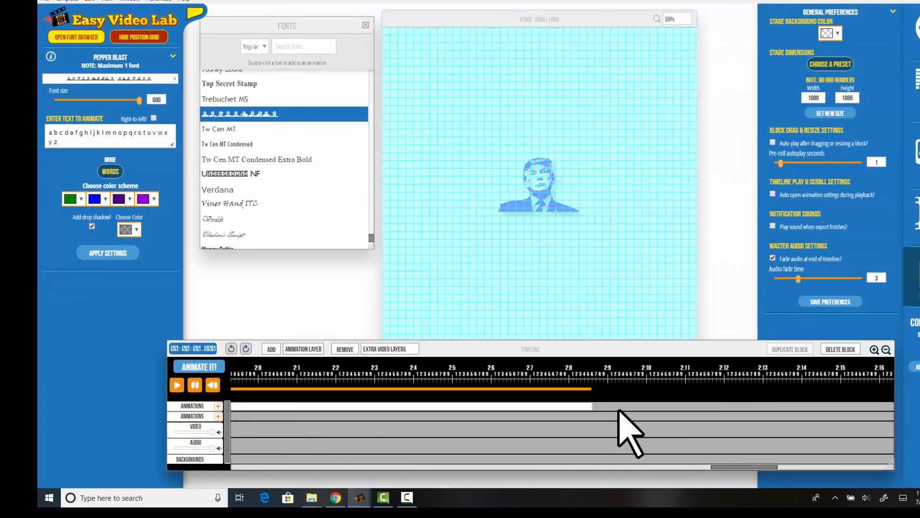
left_click_drag(590, 408, 208, 417)
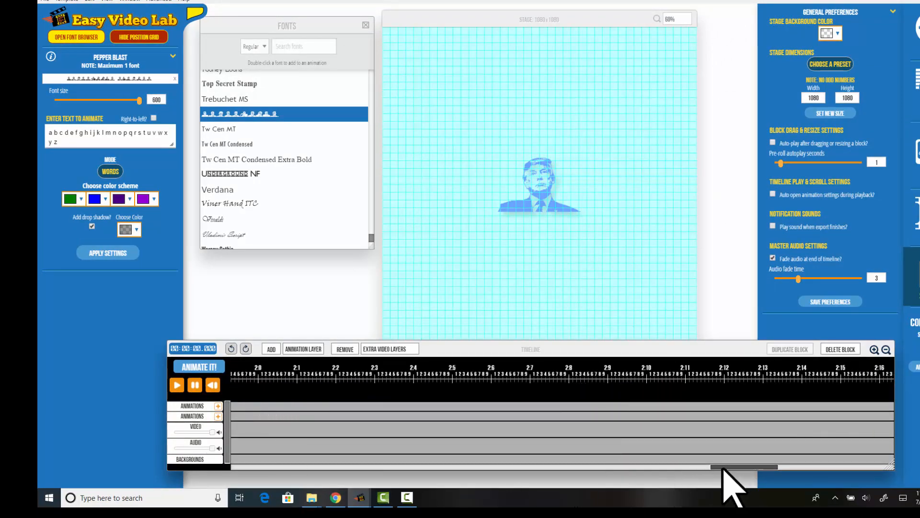
left_click_drag(722, 466, 678, 477)
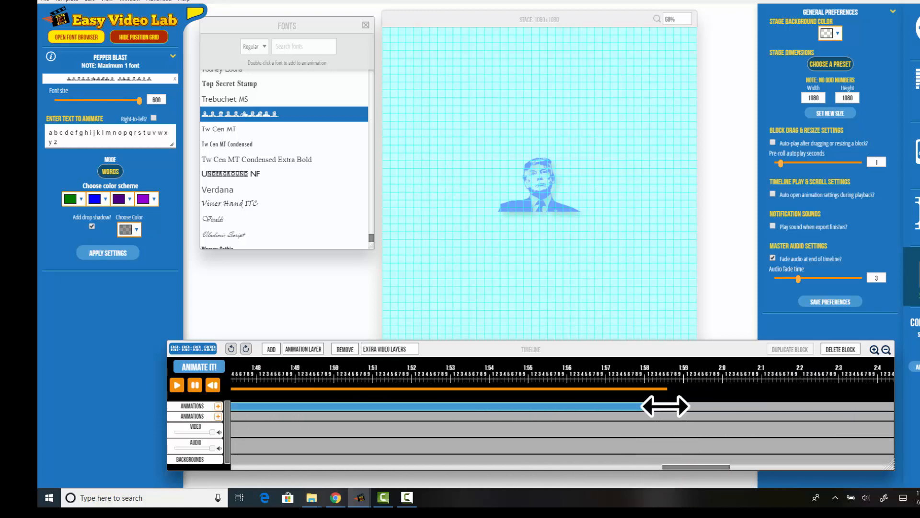
left_click_drag(665, 406, 195, 384)
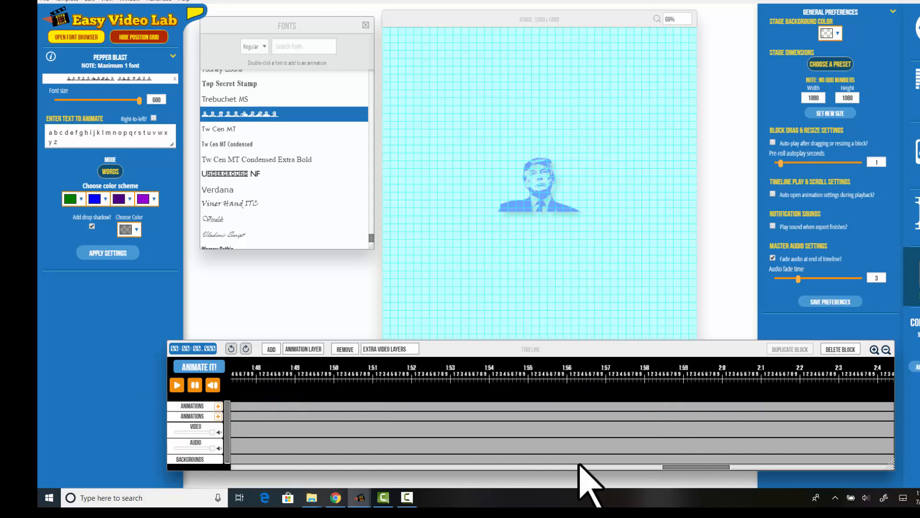
left_click_drag(677, 471, 614, 470)
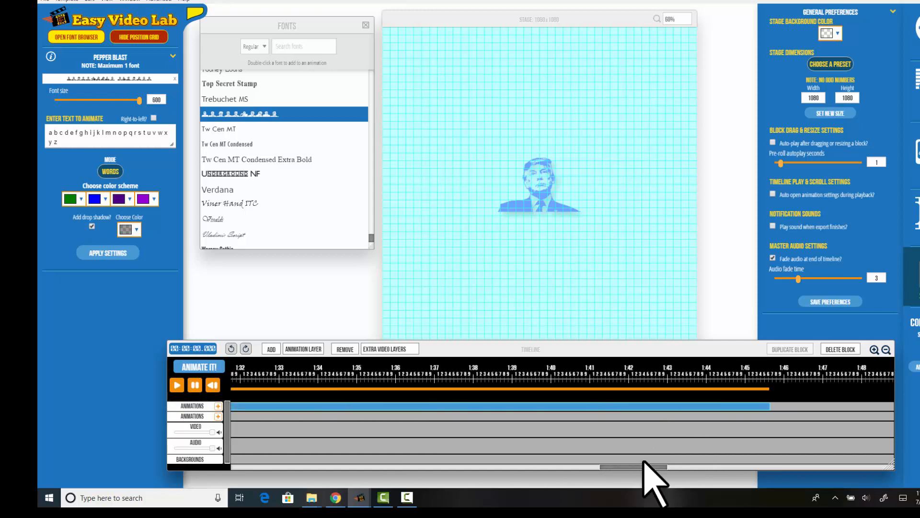
left_click_drag(768, 406, 341, 408)
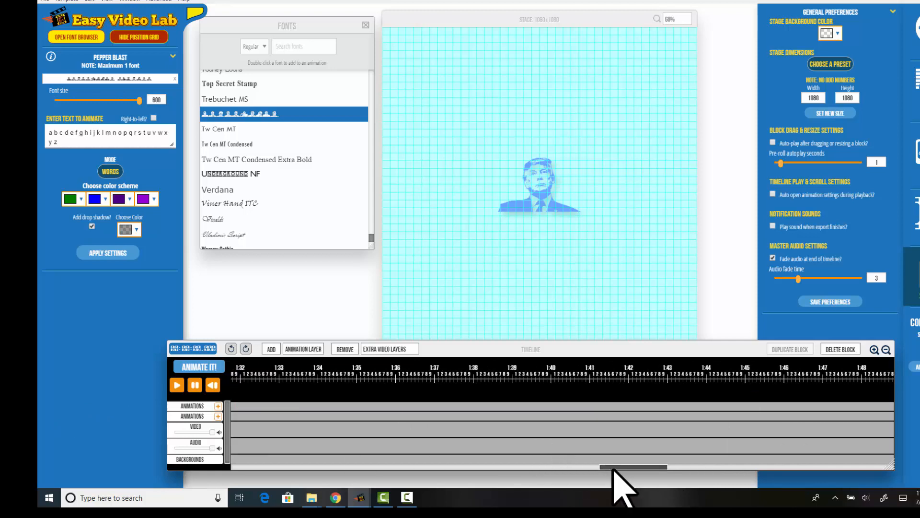
left_click_drag(612, 469, 562, 471)
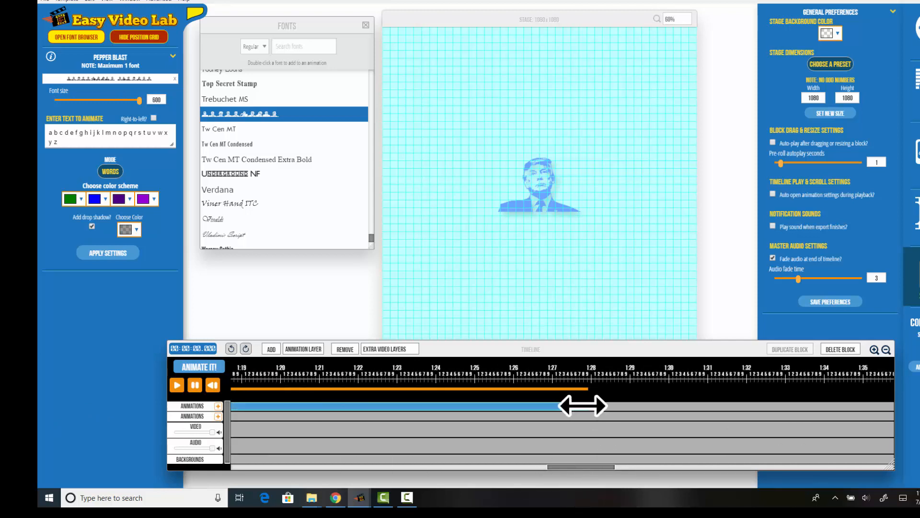
left_click_drag(583, 406, 213, 407)
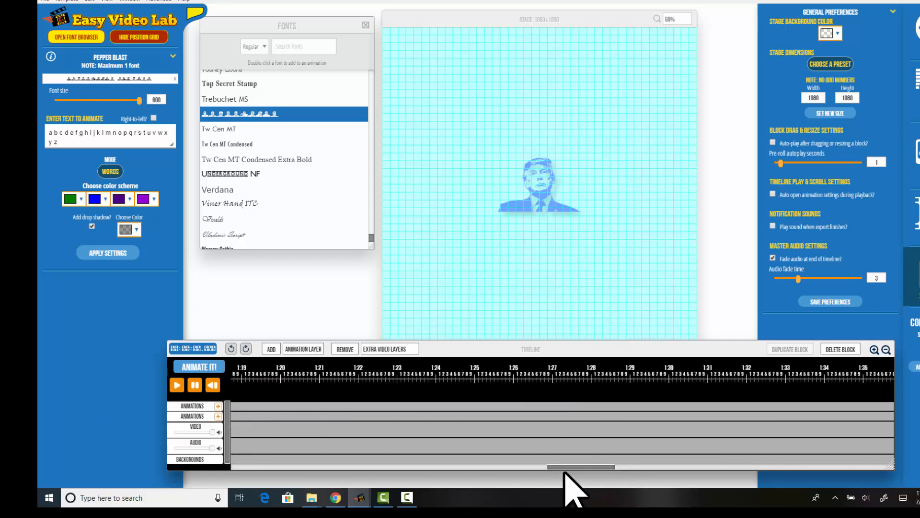
left_click_drag(564, 472, 502, 474)
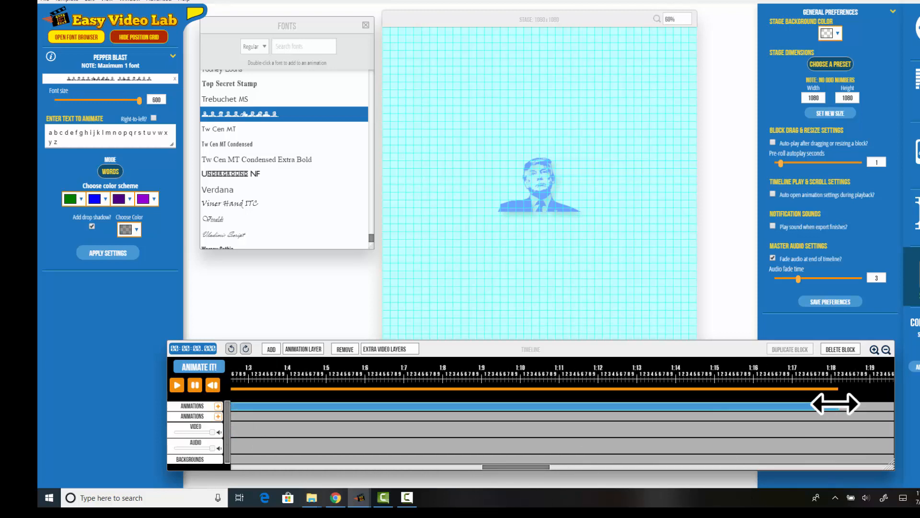
left_click_drag(839, 406, 168, 437)
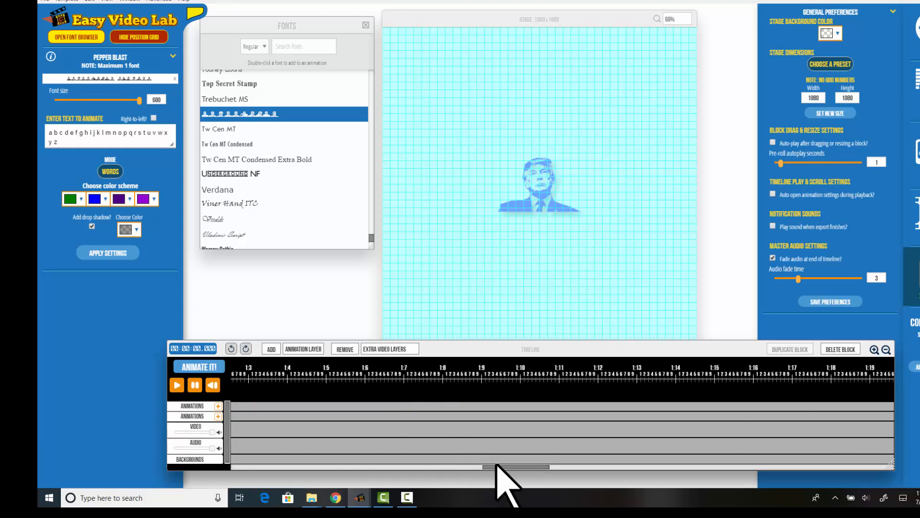
left_click_drag(498, 467, 416, 466)
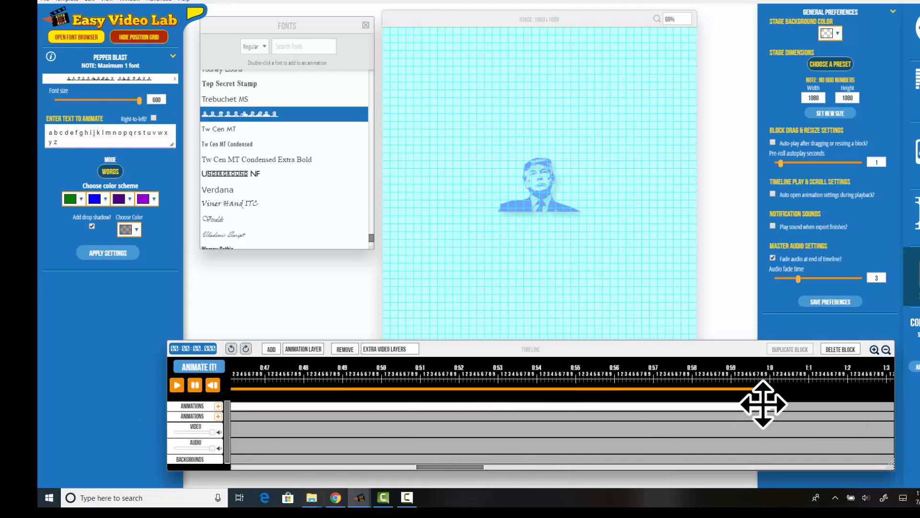
left_click_drag(770, 405, 267, 421)
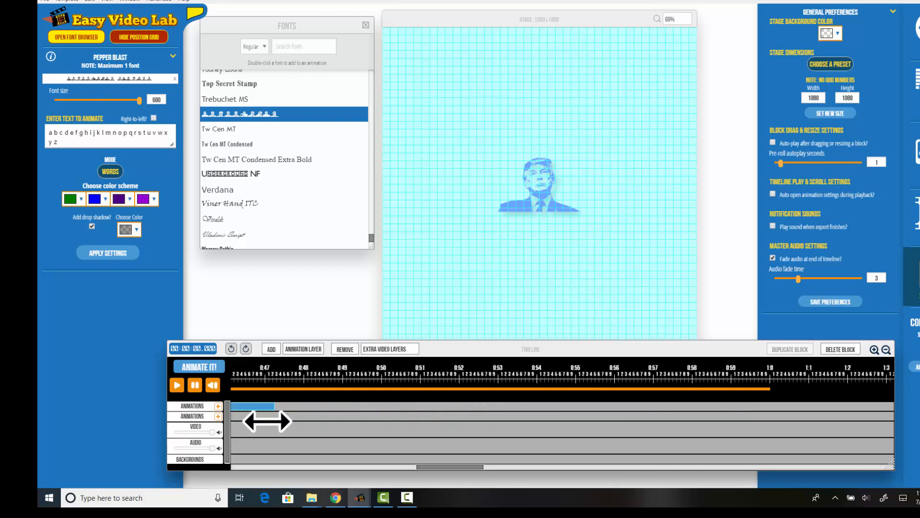
left_click_drag(446, 466, 408, 466)
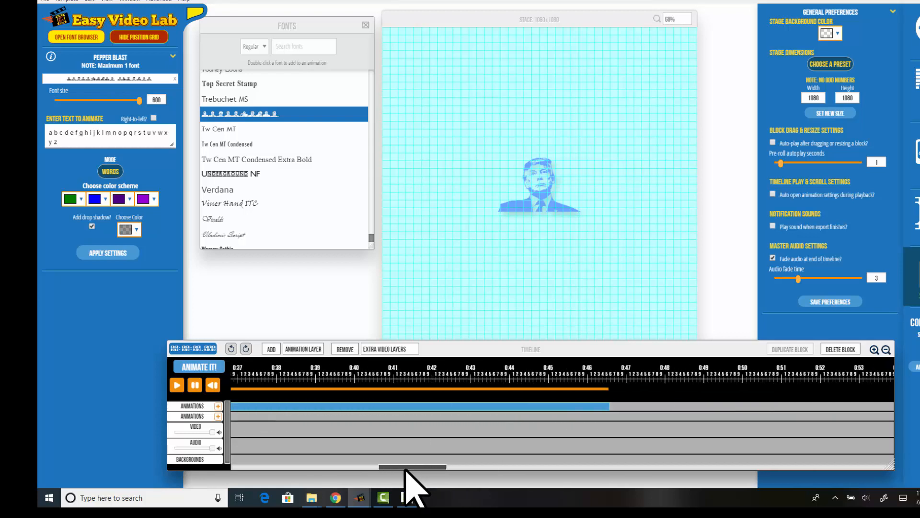
left_click_drag(606, 407, 248, 405)
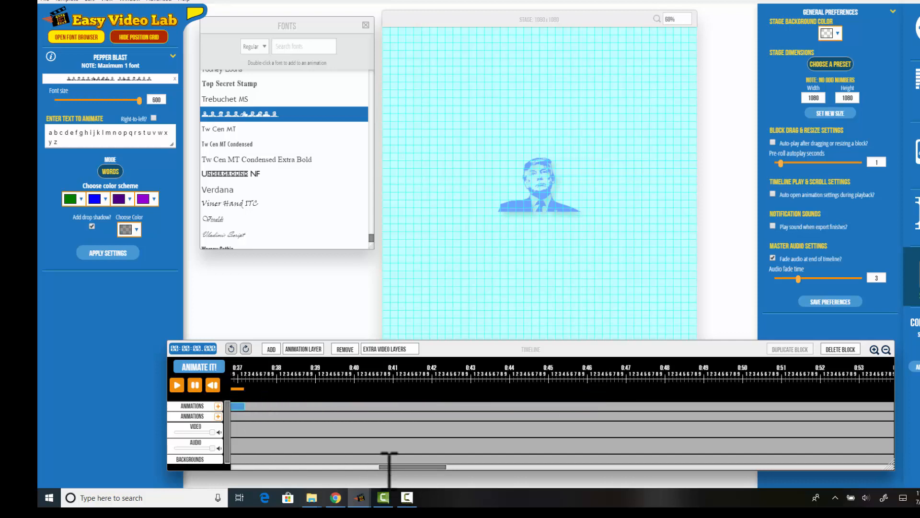
left_click_drag(377, 468, 352, 467)
left_click_drag(491, 405, 271, 413)
left_click_drag(398, 467, 368, 467)
left_click_drag(530, 405, 476, 405)
Hide the position grid, return the playhead to the start, and reapply the settings to the shortened Pepper Blast block.
left_click(158, 38)
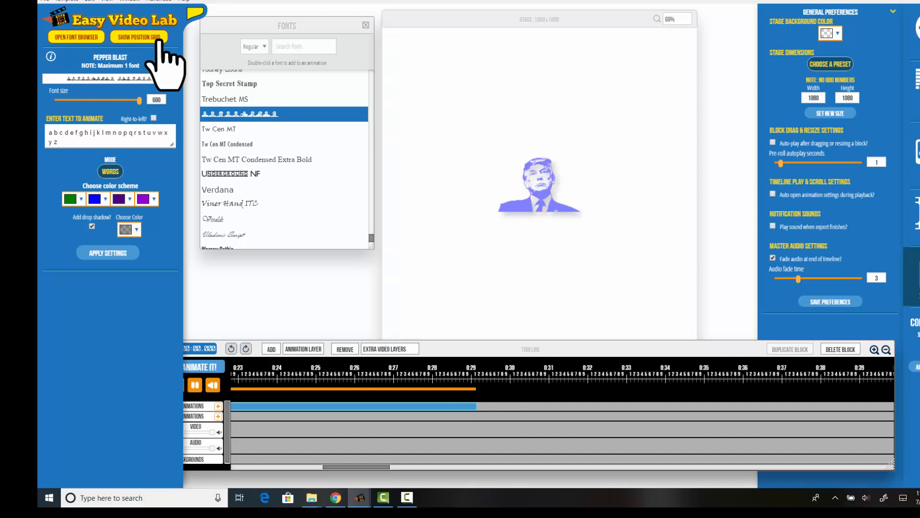
left_click(212, 385)
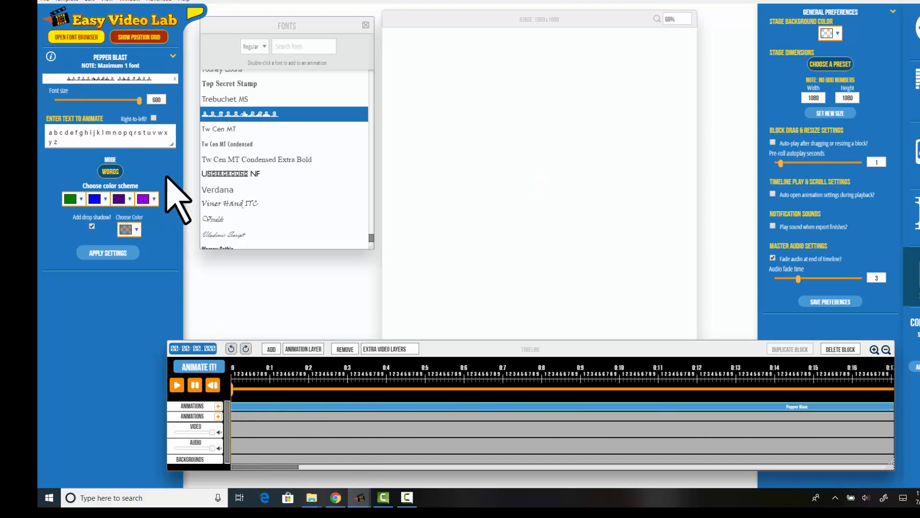
left_click(120, 254)
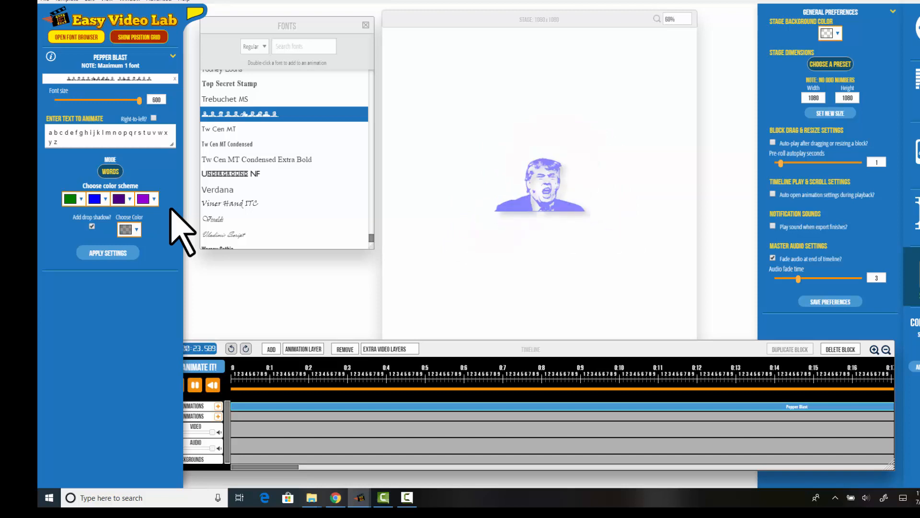
Rewind to the start and play back the alphabet of Trumpolina portraits in the Pepper Blast animation.
left_click(213, 387)
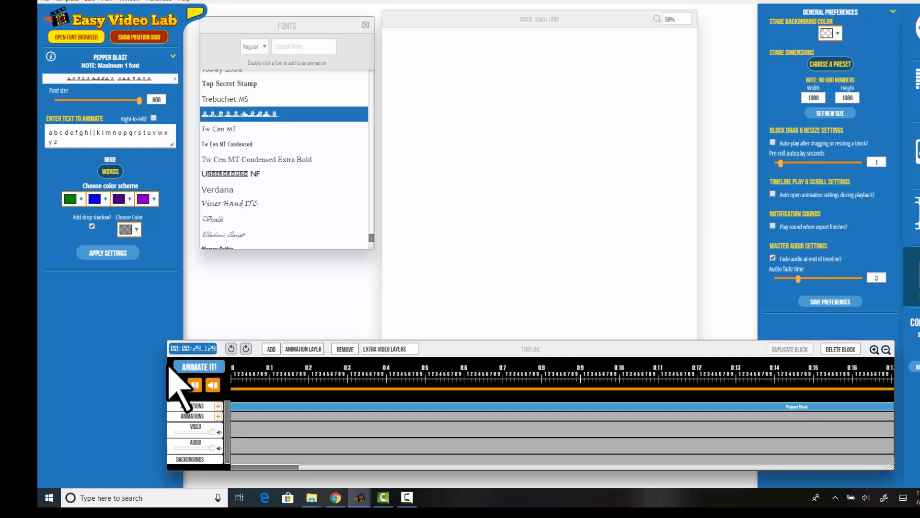
left_click(208, 385)
left_click(177, 385)
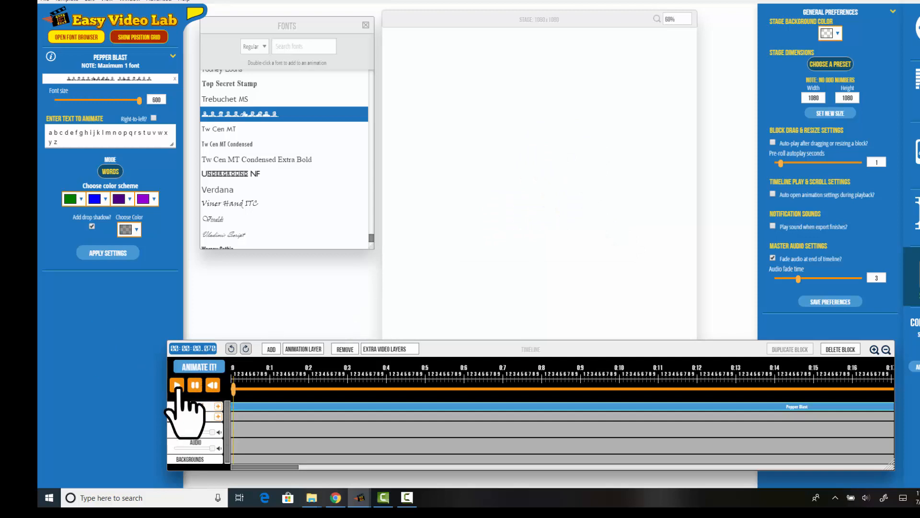